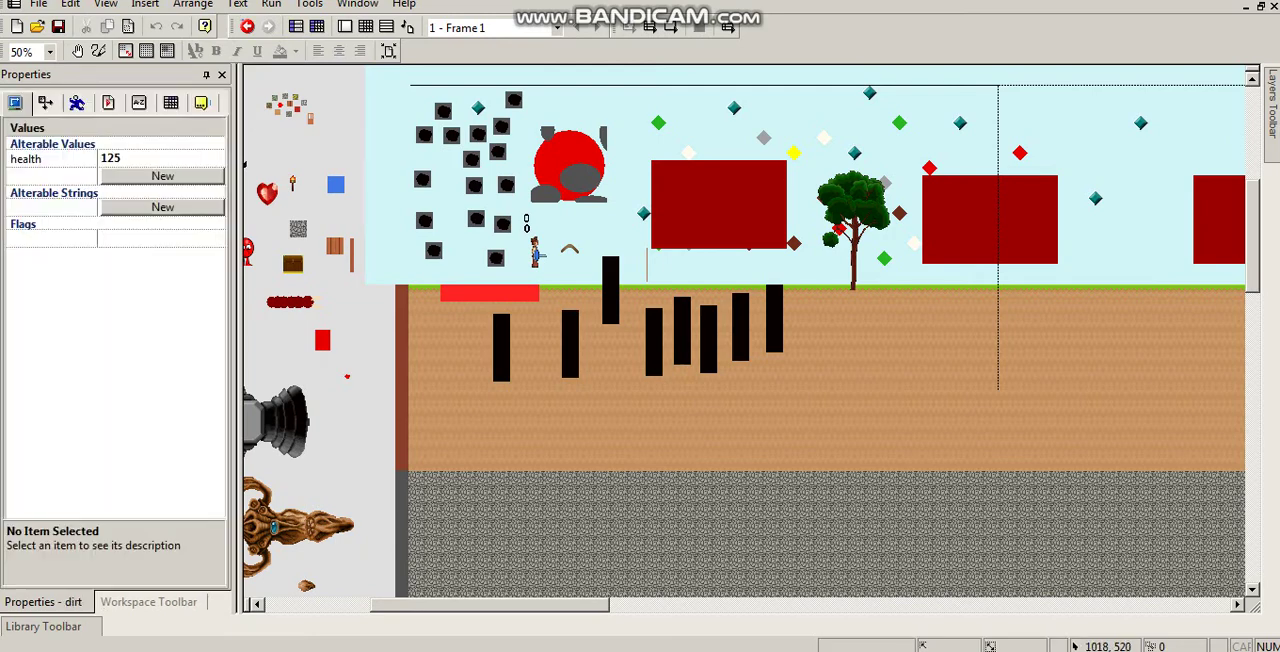
- Deselect the dirt object in the editor before launching the game
{"action": "key", "text": "Escape"}
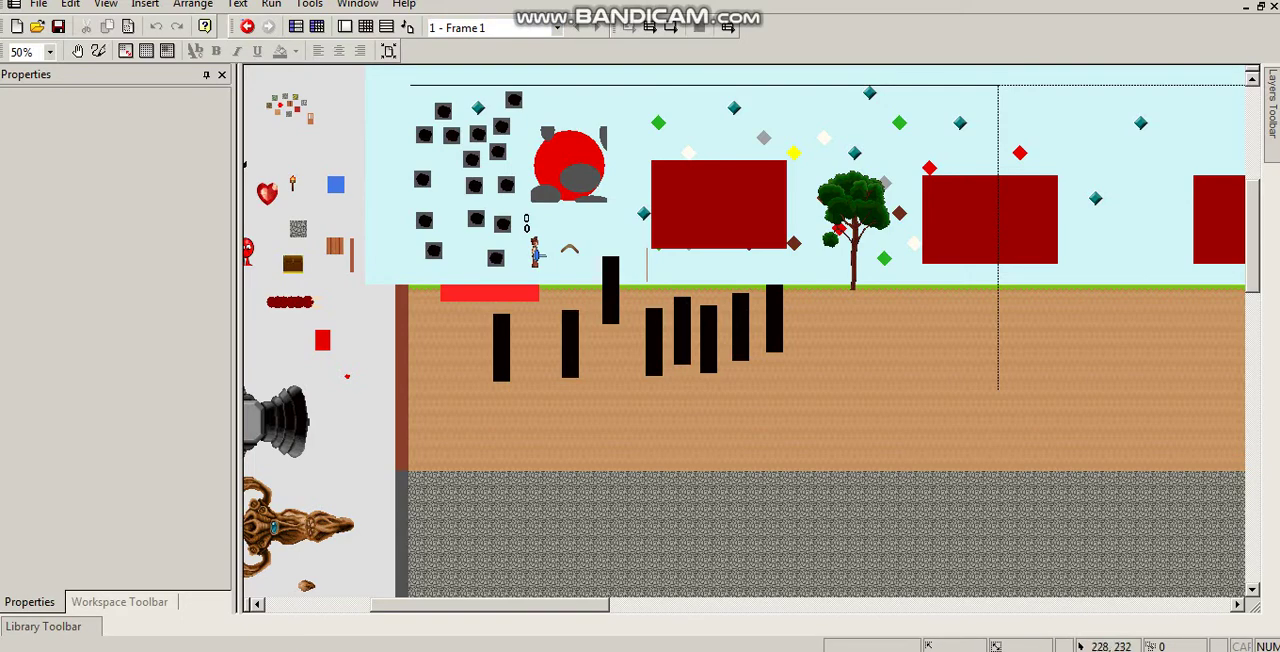
{"action": "scroll", "coordinate": [700, 300], "scroll_direction": "down", "scroll_amount": 1}
{"action": "scroll", "coordinate": [700, 300], "scroll_direction": "up", "scroll_amount": 1}
{"action": "scroll", "coordinate": [700, 300], "scroll_direction": "up", "scroll_amount": 1}
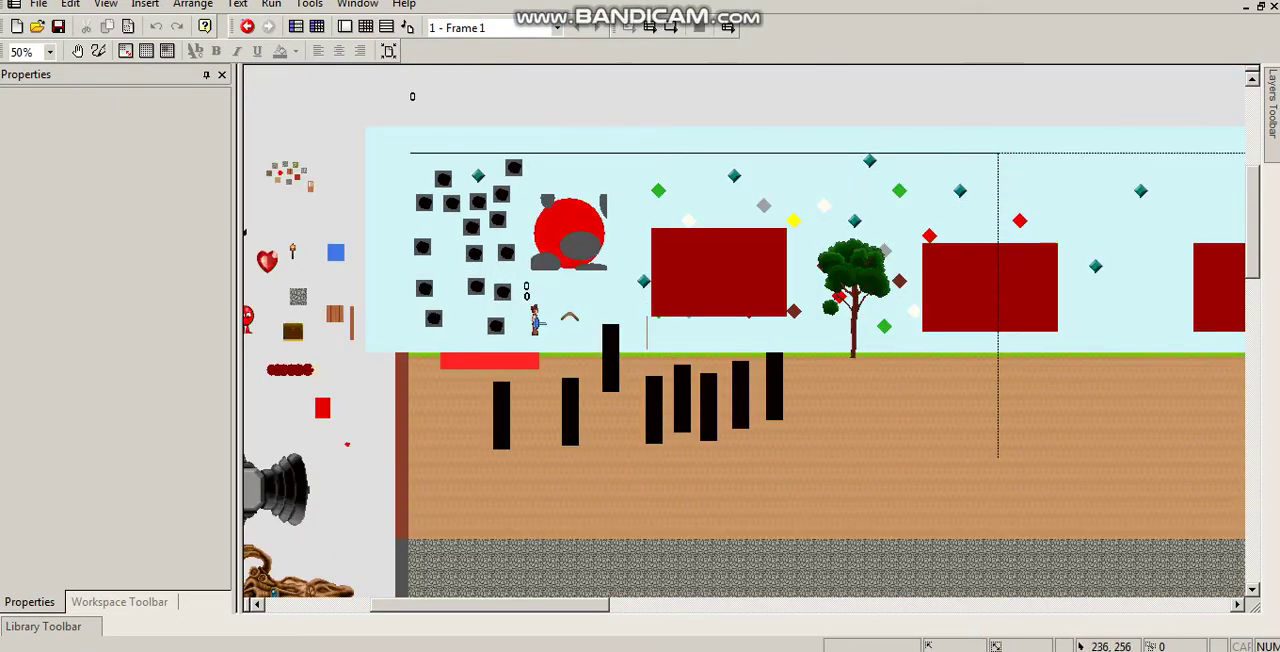
{"action": "scroll", "coordinate": [700, 300], "scroll_direction": "down", "scroll_amount": 1}
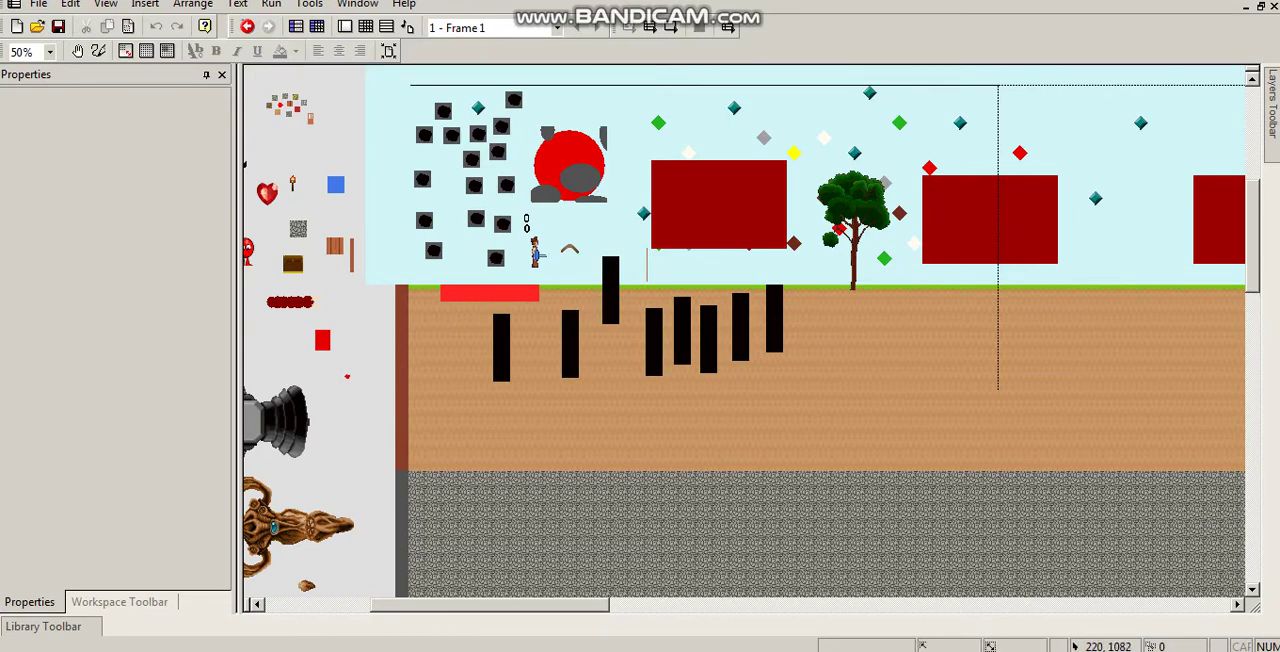
{"action": "scroll", "coordinate": [700, 300], "scroll_direction": "right", "scroll_amount": 3}
{"action": "scroll", "coordinate": [700, 300], "scroll_direction": "left", "scroll_amount": 4}
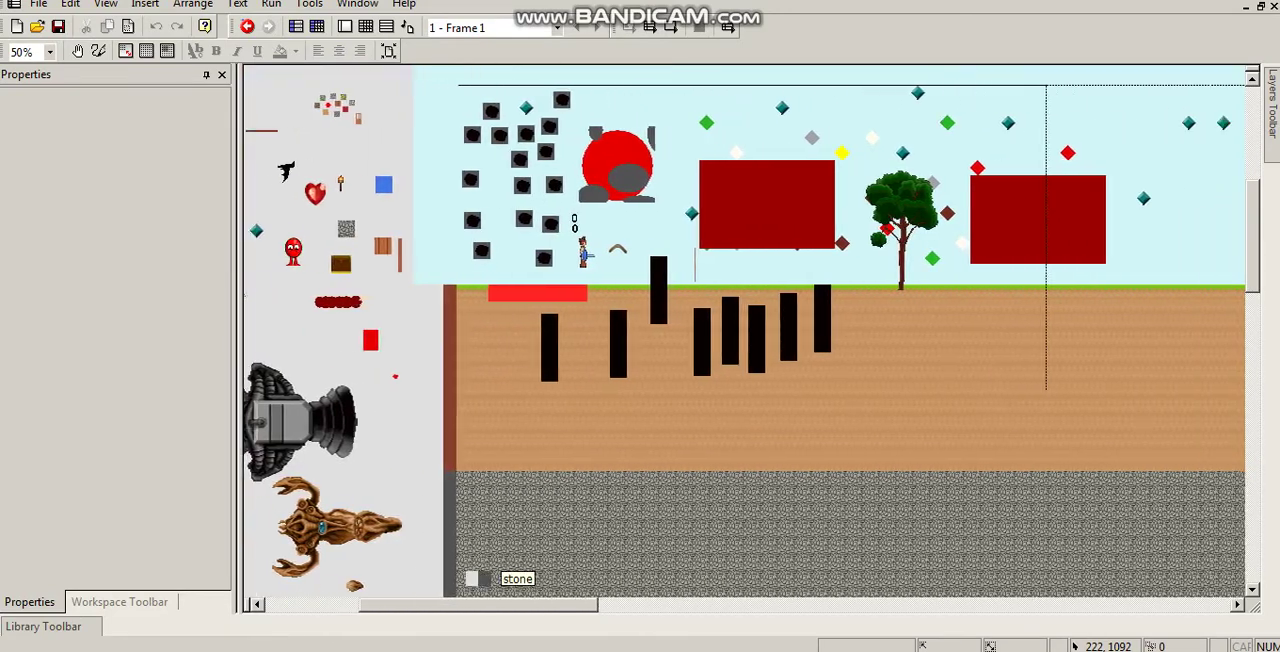
{"action": "scroll", "coordinate": [700, 300], "scroll_direction": "left", "scroll_amount": 3}
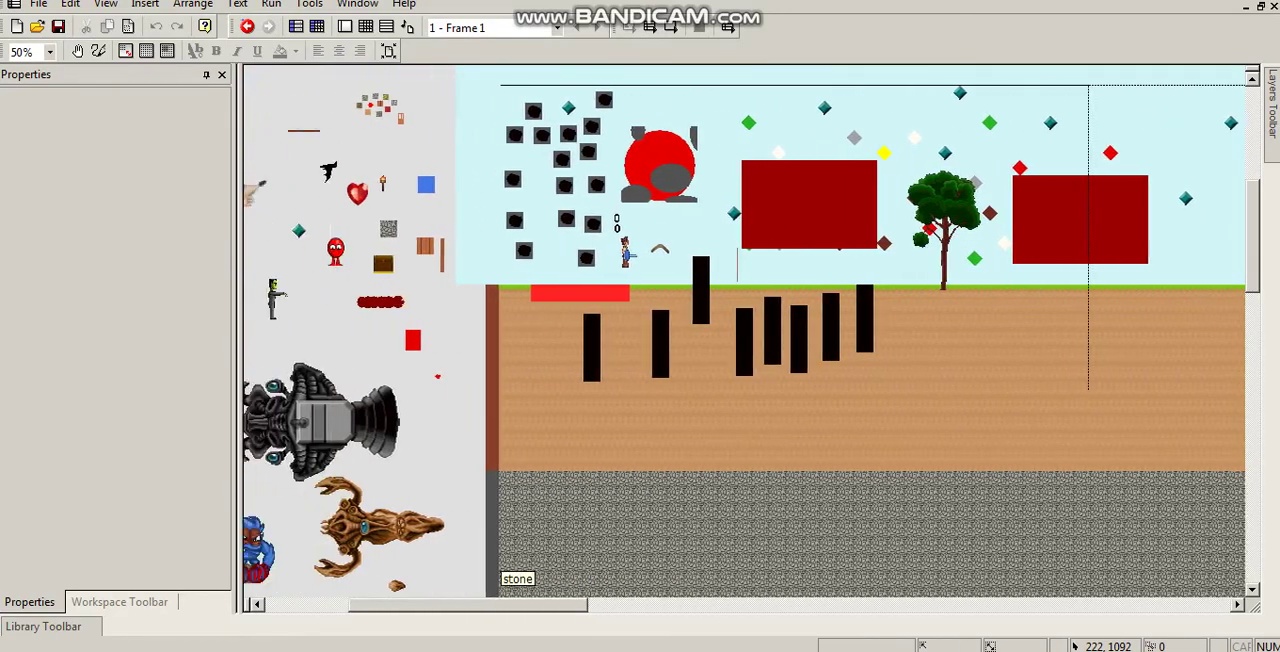
{"action": "scroll", "coordinate": [700, 300], "scroll_direction": "right", "scroll_amount": 4}
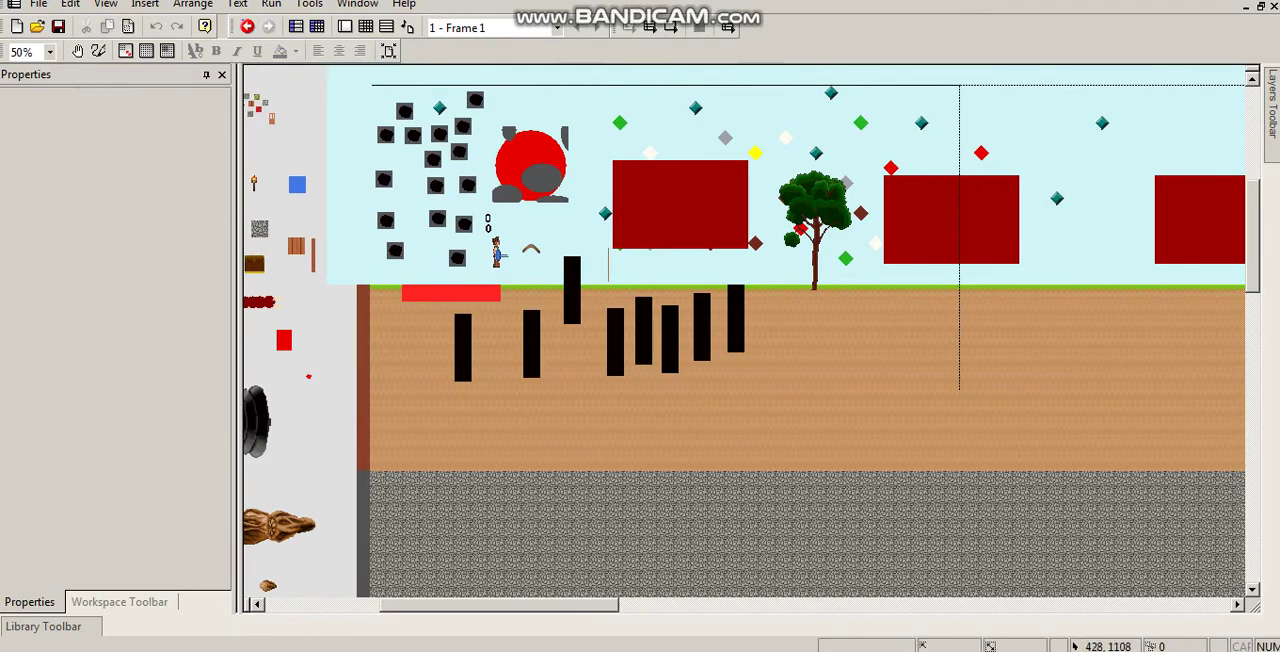
{"action": "scroll", "coordinate": [700, 300], "scroll_direction": "left", "scroll_amount": 3}
{"action": "scroll", "coordinate": [700, 300], "scroll_direction": "left", "scroll_amount": 4}
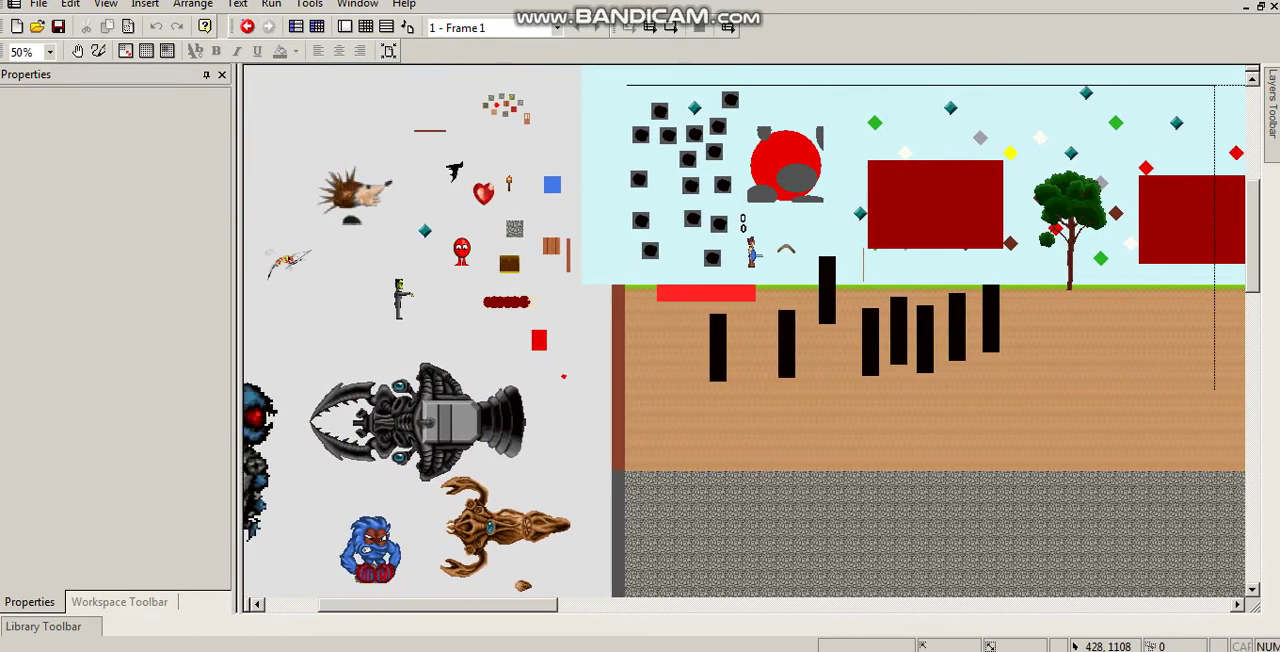
{"action": "scroll", "coordinate": [700, 300], "scroll_direction": "right", "scroll_amount": 4}
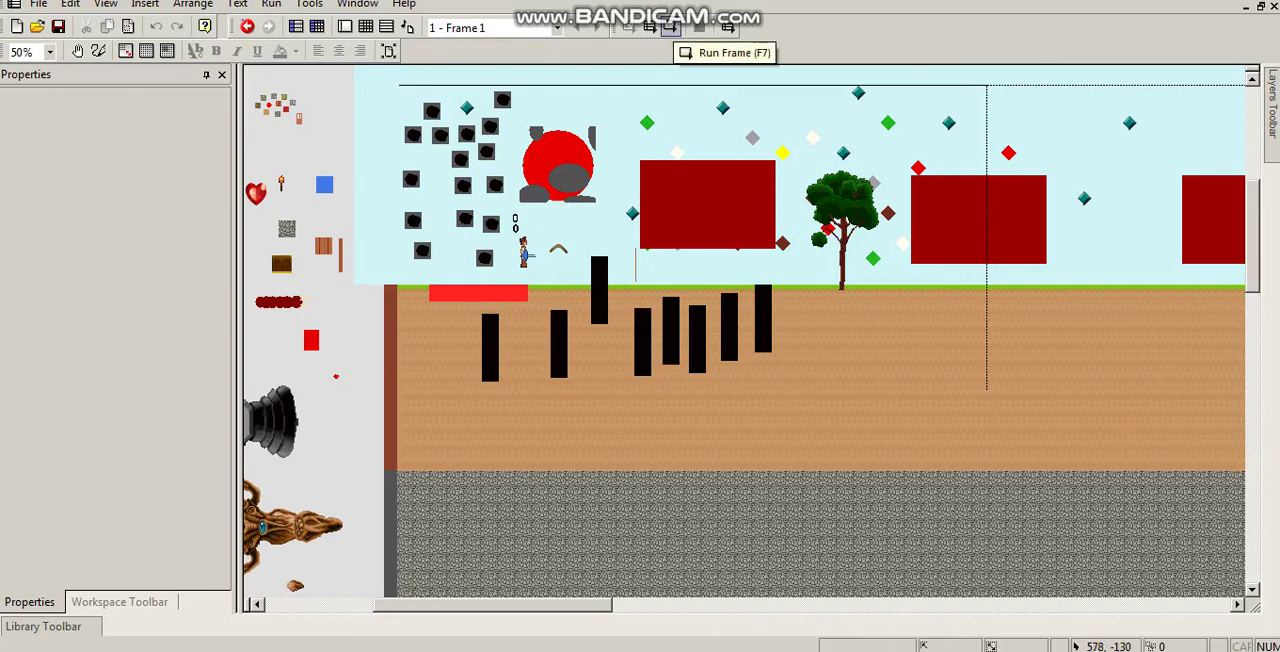
- Launch the whole game for testing and turn the character to face left
{"action": "left_click", "coordinate": [650, 28]}
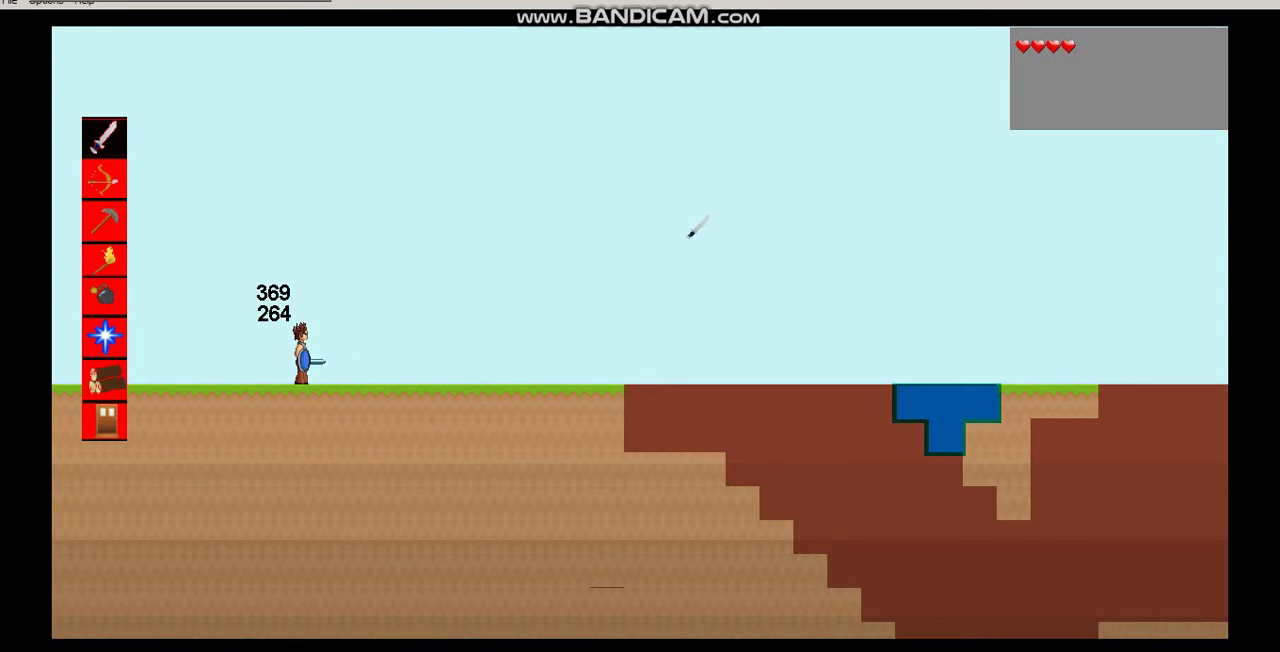
{"action": "key", "text": "Left"}
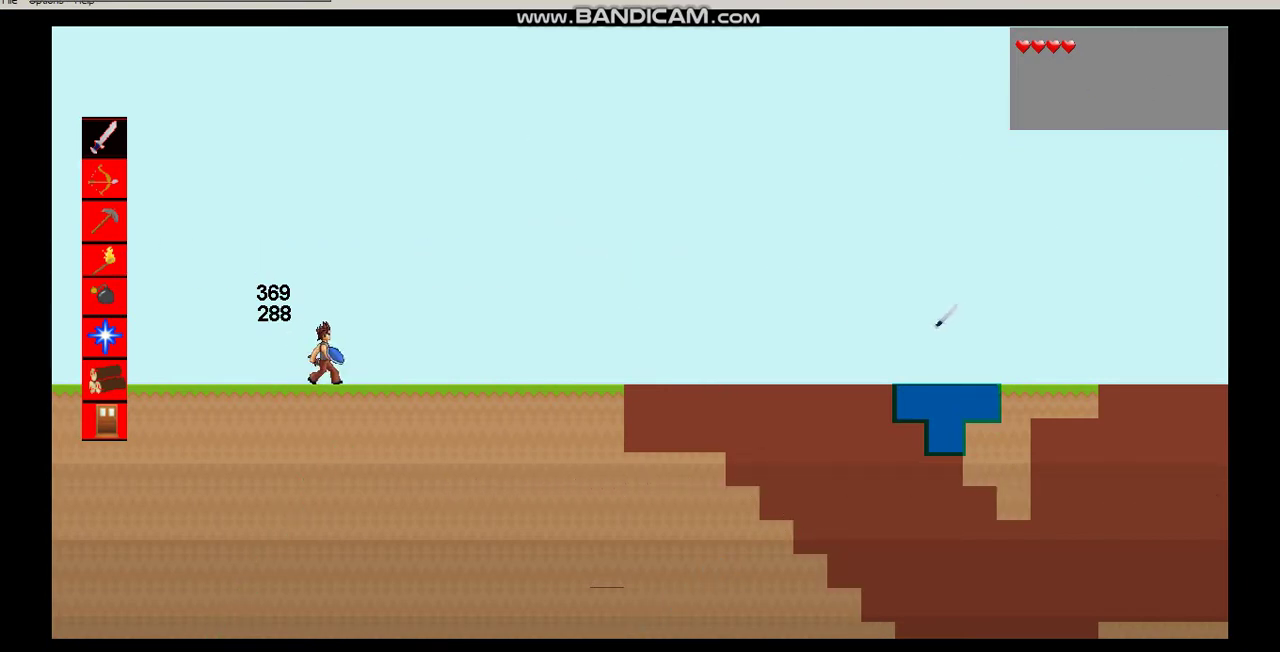
- Walk the character back and forth across the surface, jumping repeatedly
{"action": "key", "text": "Right"}
{"action": "key", "text": "Left"}
{"action": "key", "text": "space"}
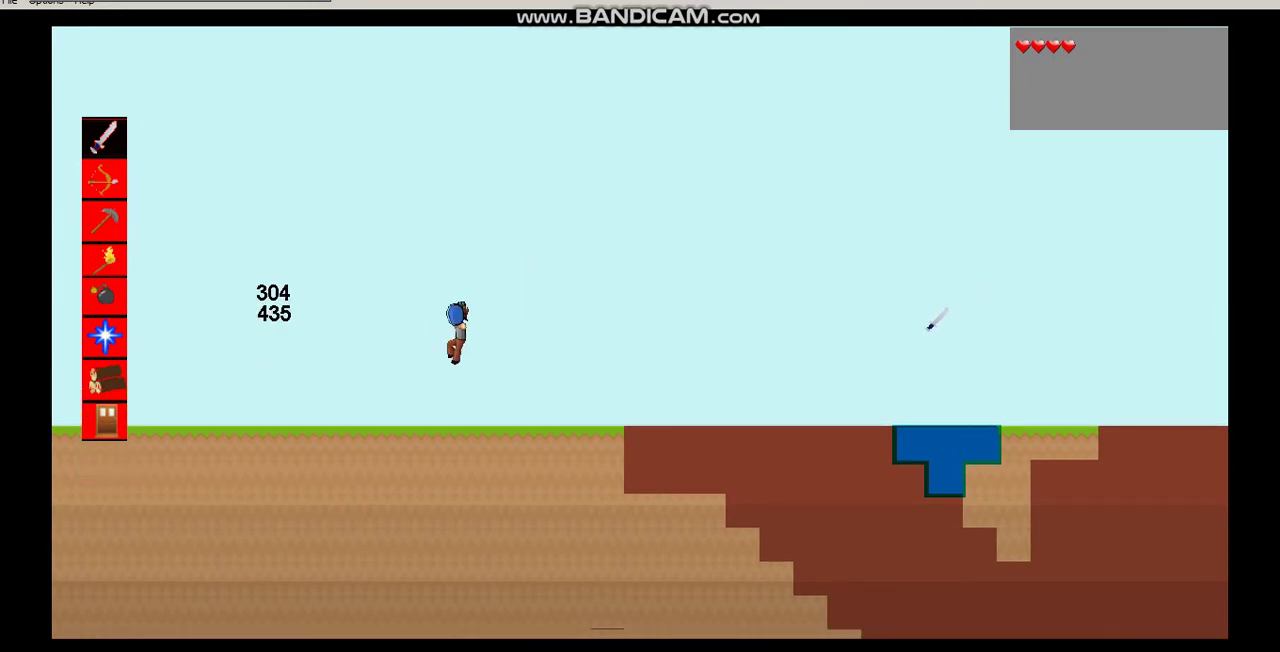
{"action": "key", "text": "Left"}
{"action": "key", "text": "Right"}
{"action": "key", "text": "space"}
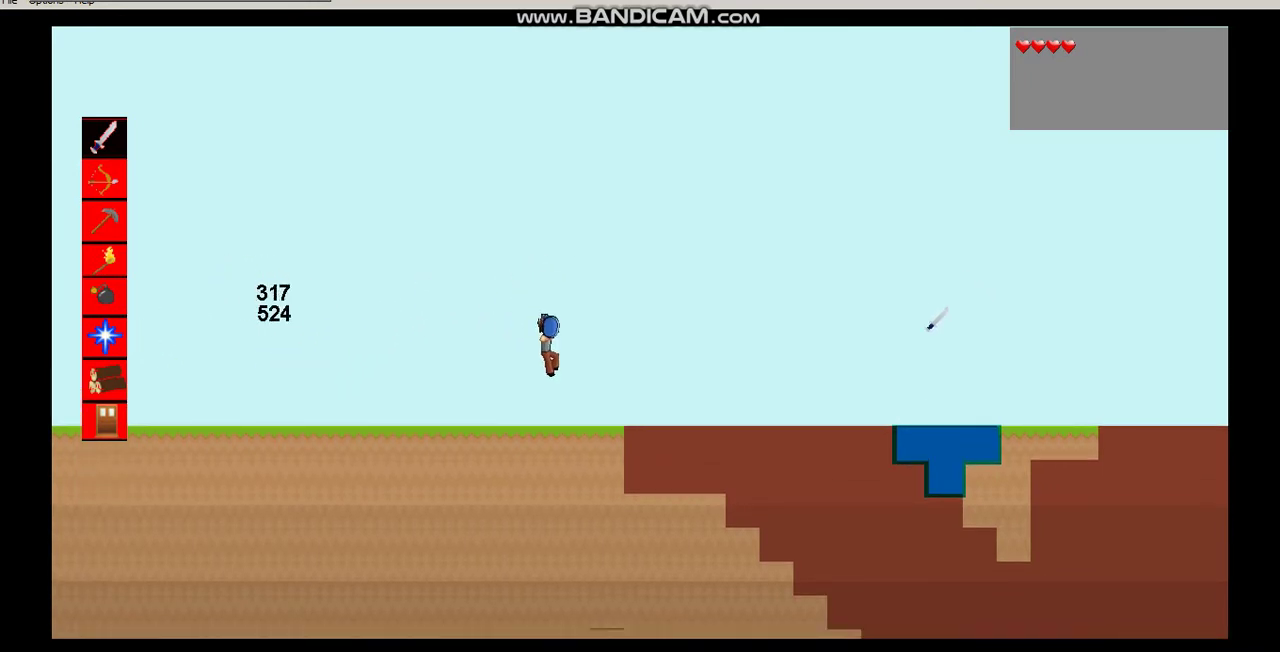
{"action": "key", "text": "Left"}
{"action": "key", "text": "Right"}
{"action": "key", "text": "space"}
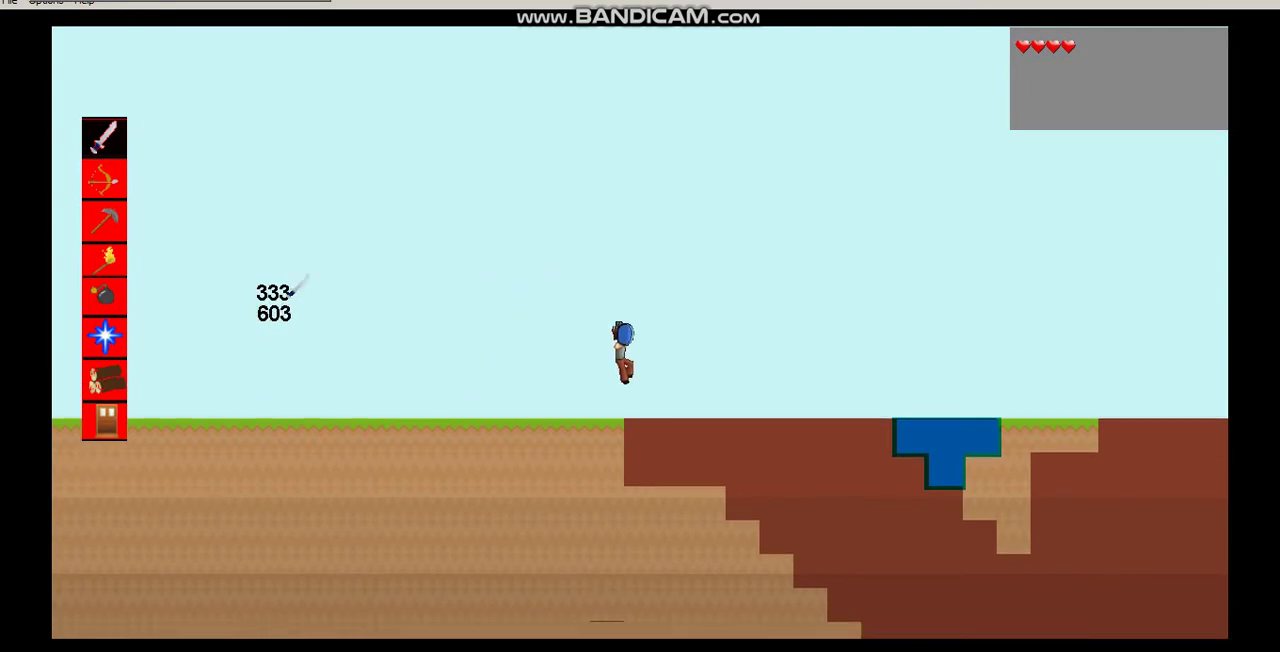
- Jump a few more times while walking left, then walk right and jump
{"action": "key", "text": "Left"}
{"action": "key", "text": "Left"}
{"action": "key", "text": "space"}
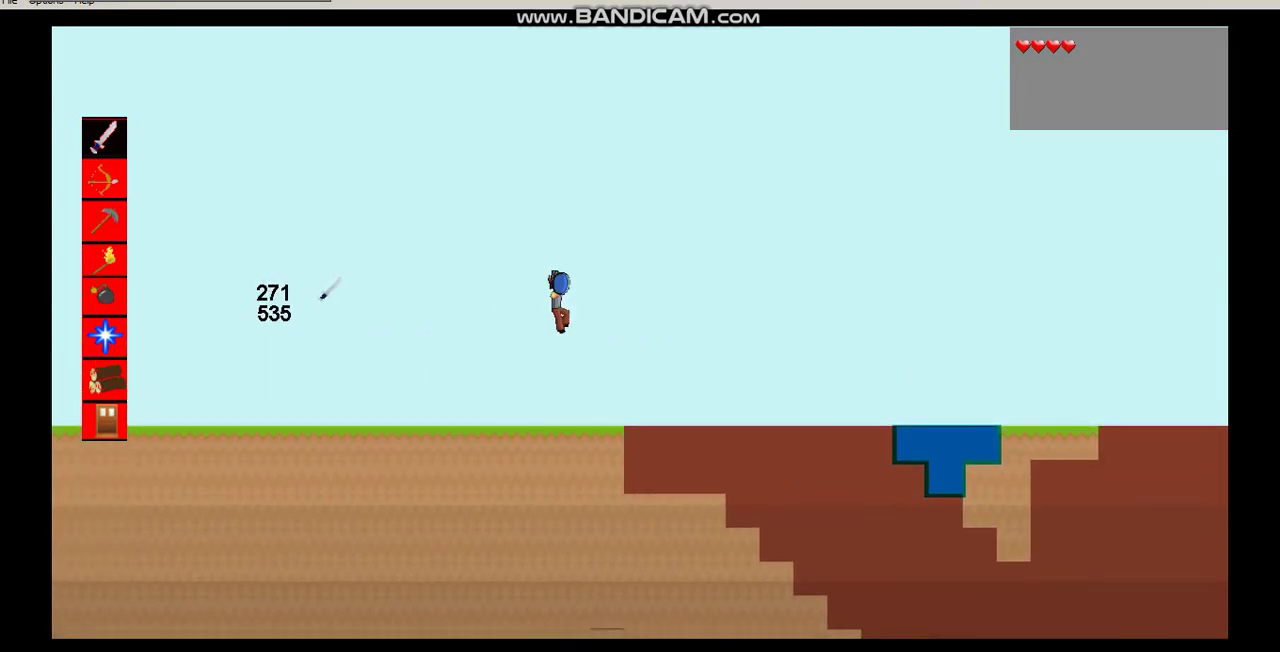
{"action": "key", "text": "Left"}
{"action": "key", "text": "space"}
{"action": "key", "text": "Left"}
{"action": "key", "text": "Left"}
{"action": "key", "text": "Right"}
{"action": "key", "text": "Right"}
{"action": "key", "text": "space"}
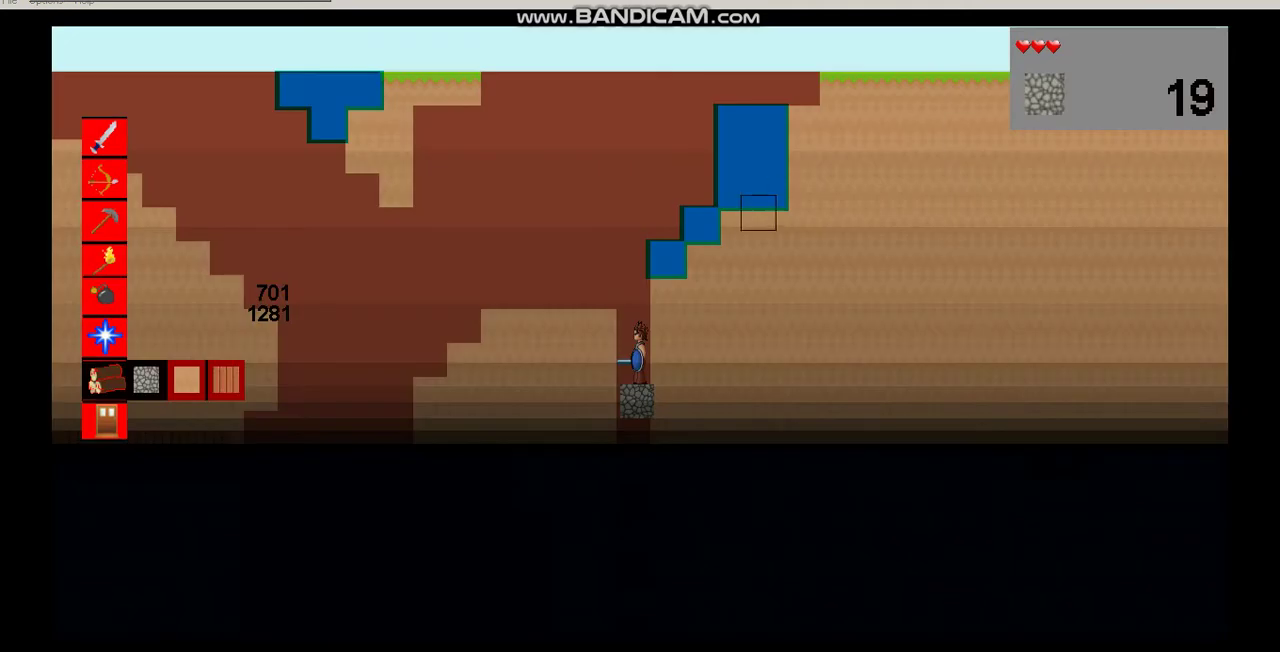
- Jump in the cave, equip the pickaxe (slot 3) and travel out along the surface
{"action": "key", "text": "space"}
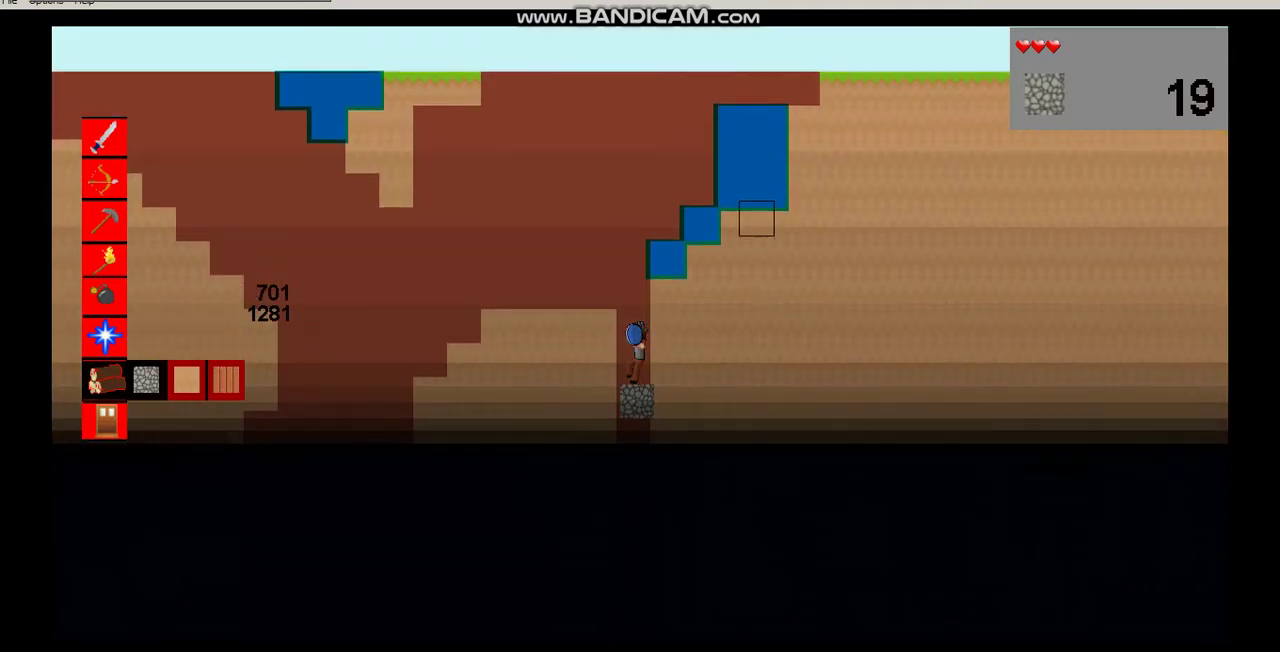
{"action": "key", "text": "space"}
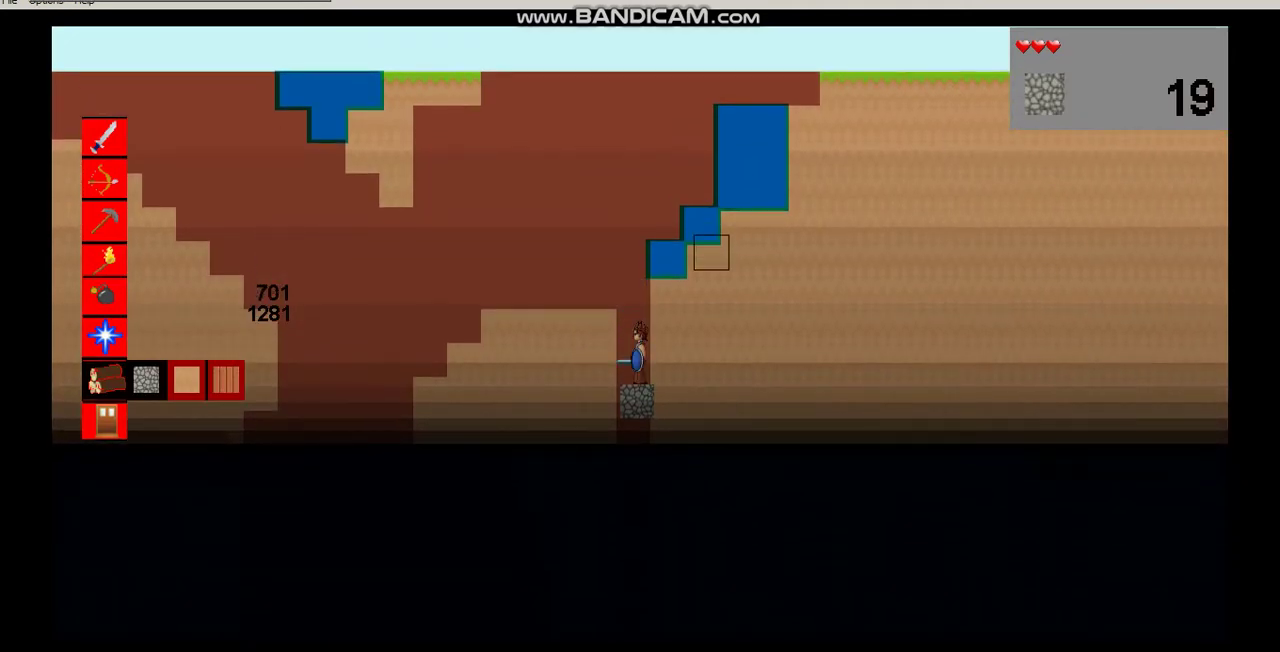
{"action": "key", "text": "space"}
{"action": "key", "text": "3"}
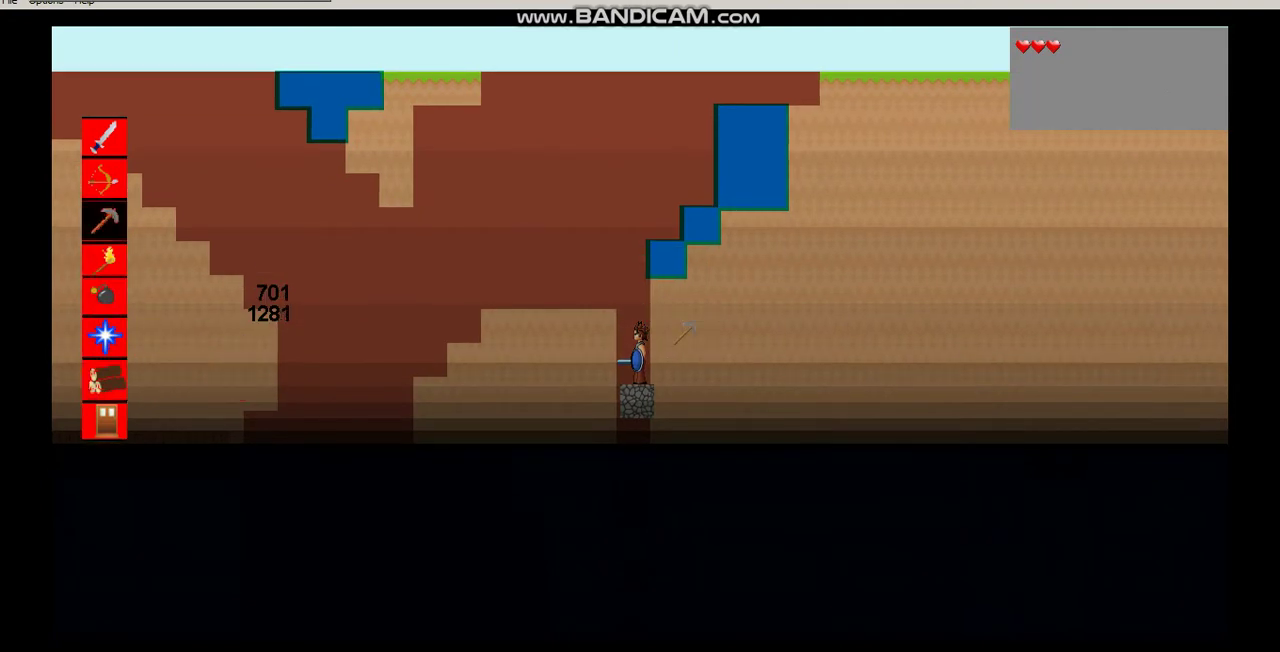
{"action": "key", "text": "a"}
{"action": "key", "text": "a"}
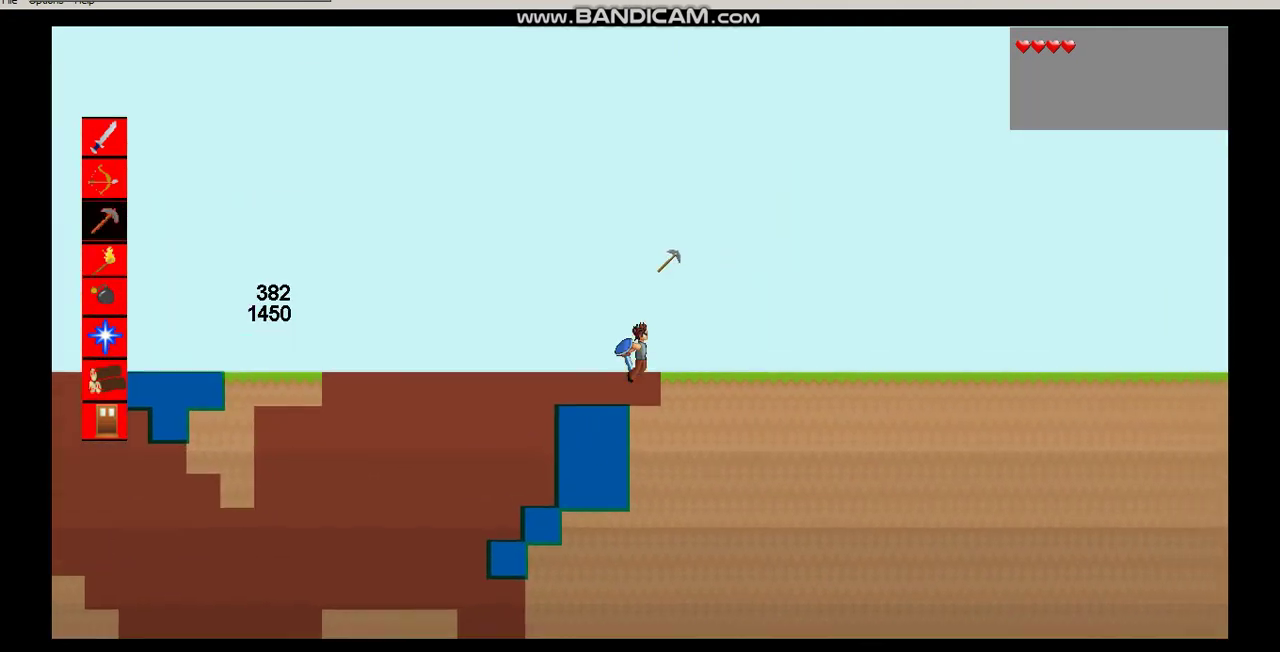
{"action": "key", "text": "space"}
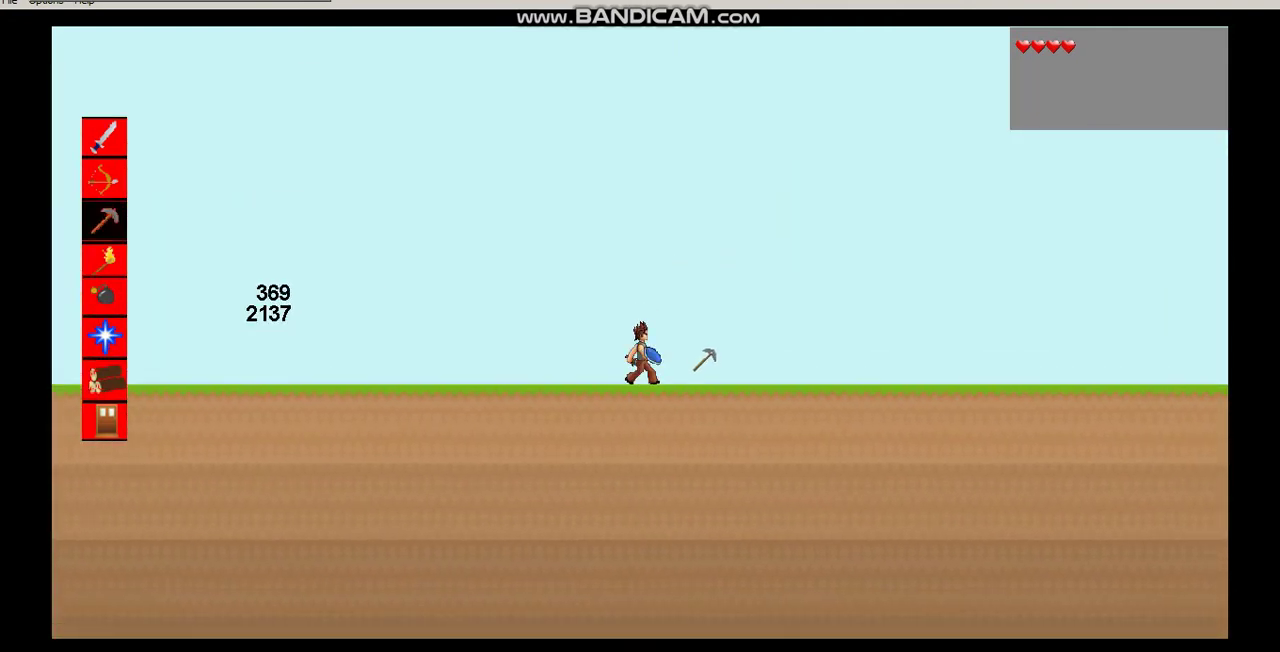
{"action": "key", "text": "space"}
{"action": "key", "text": "d"}
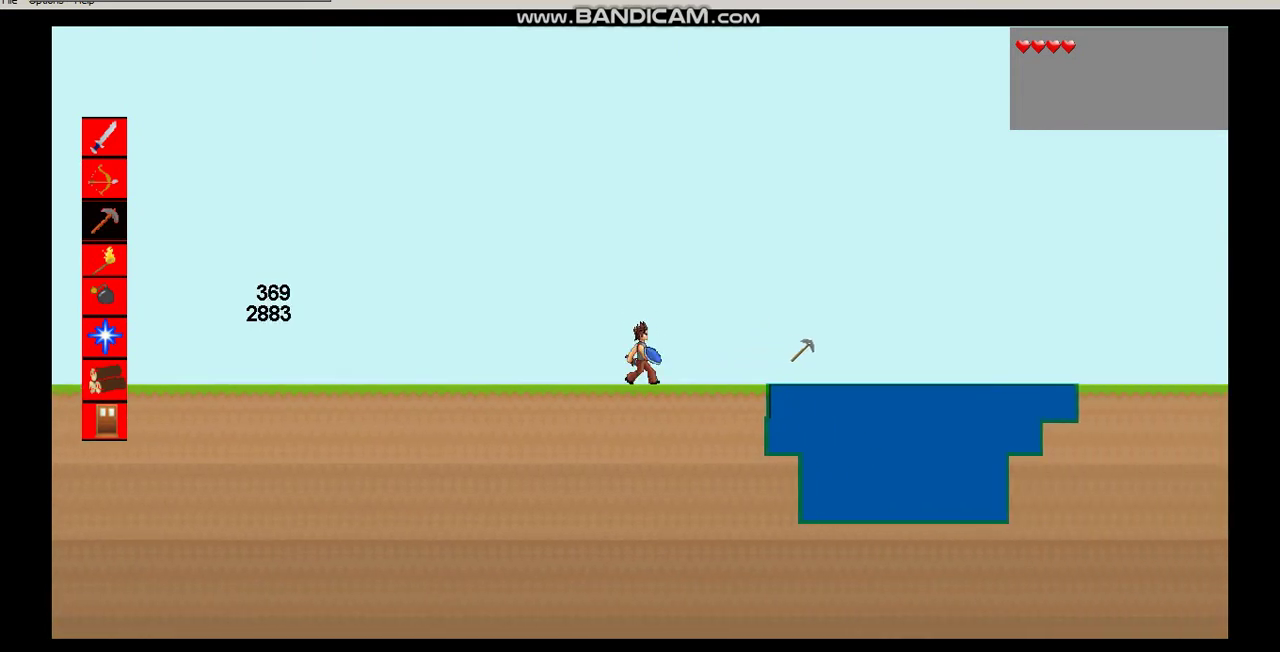
- Walk back left, cycling hotbar slots 4, 1 and 3, and drop into the pit
{"action": "key", "text": "a"}
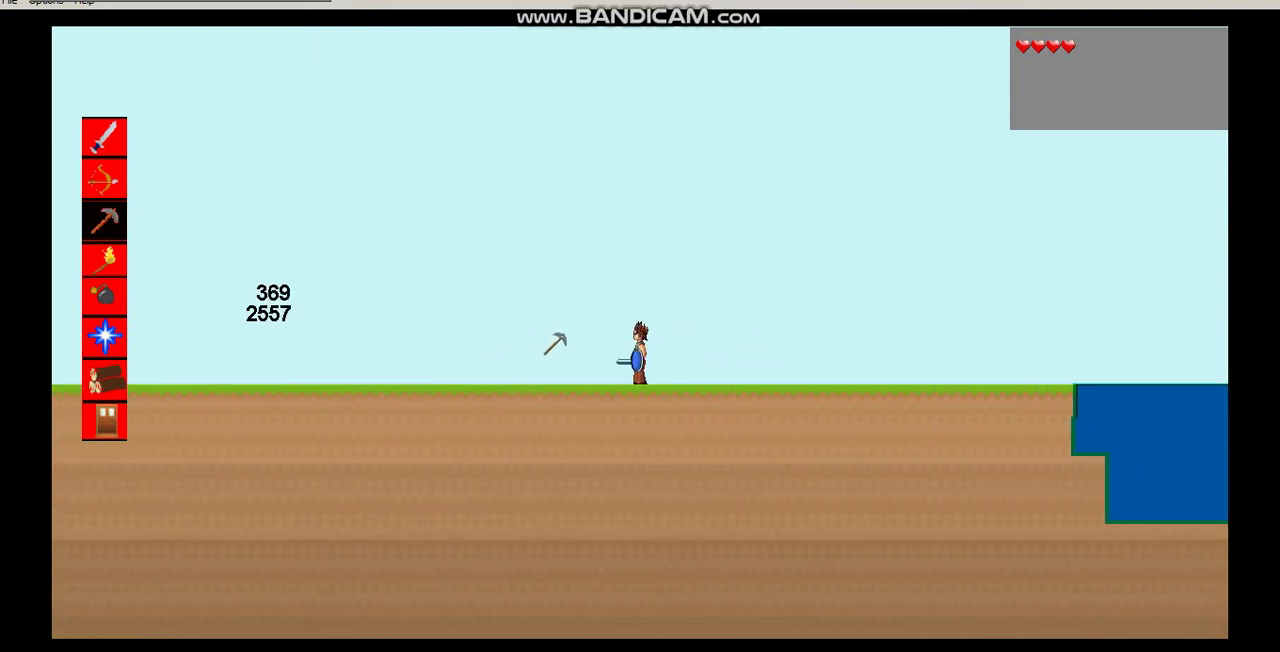
{"action": "key", "text": "space"}
{"action": "key", "text": "a"}
{"action": "key", "text": "4"}
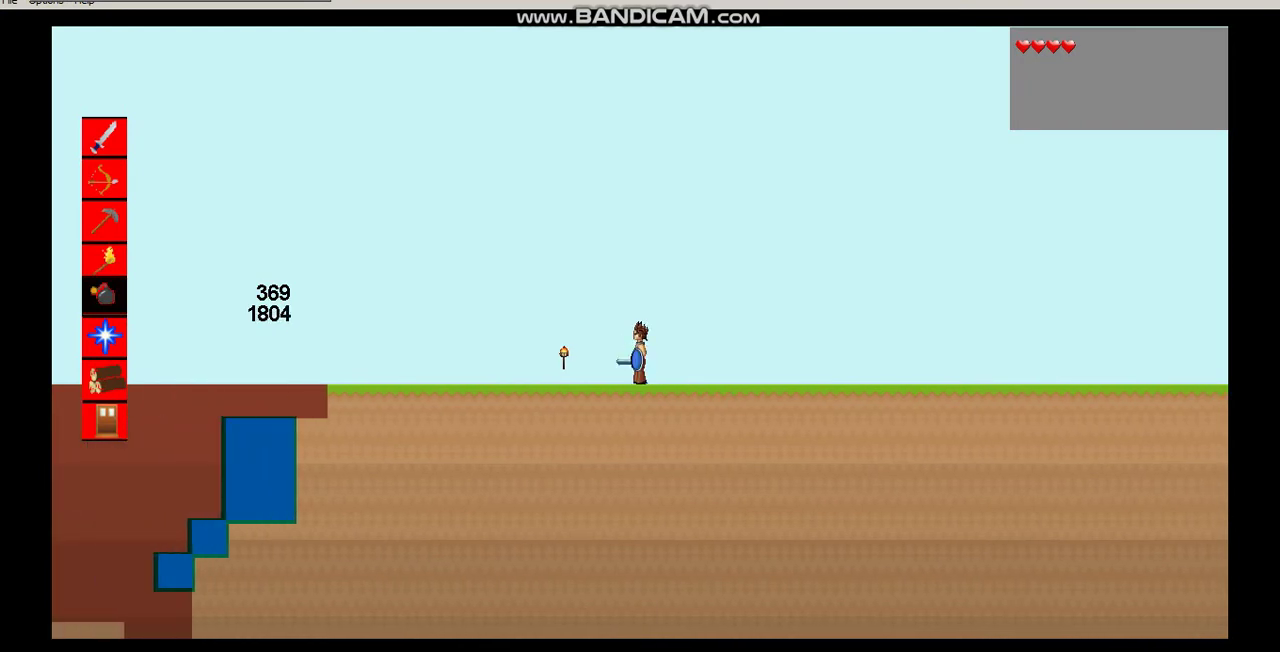
{"action": "key", "text": "1"}
{"action": "key", "text": "3"}
{"action": "key", "text": "a"}
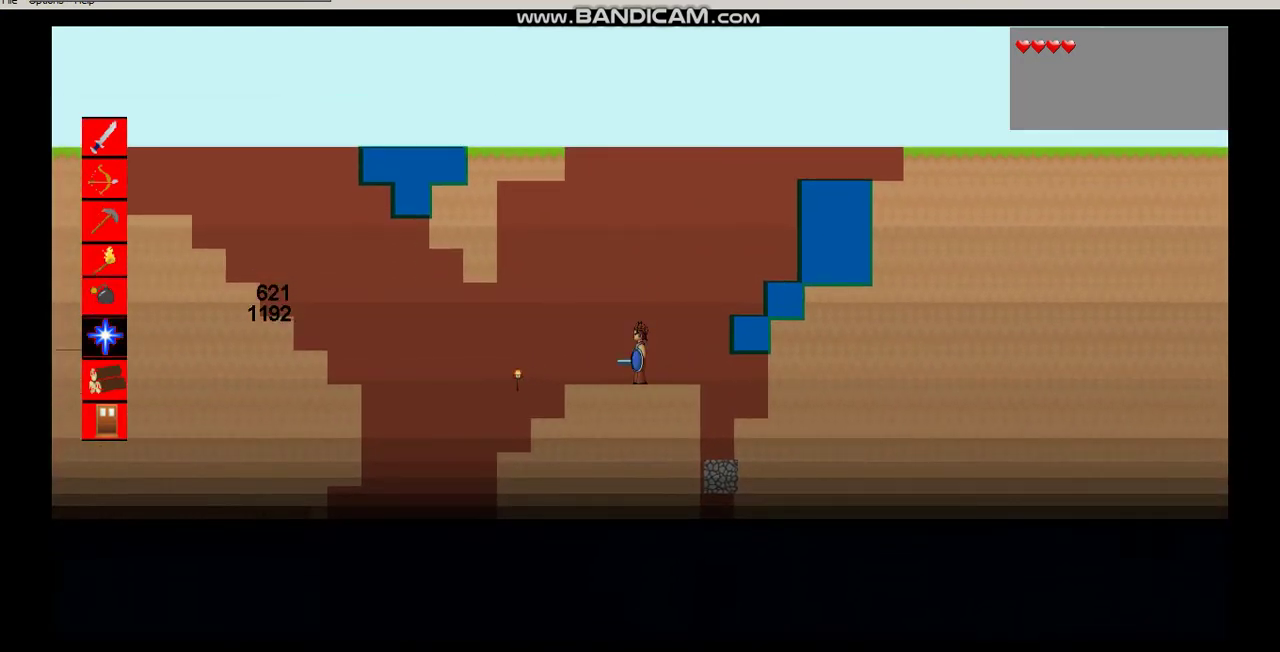
- Select the building blocks (slot 7) and place four stone blocks in the cave
{"action": "key", "text": "7"}
{"action": "left_click", "coordinate": [520, 405]}
{"action": "left_click", "coordinate": [420, 405]}
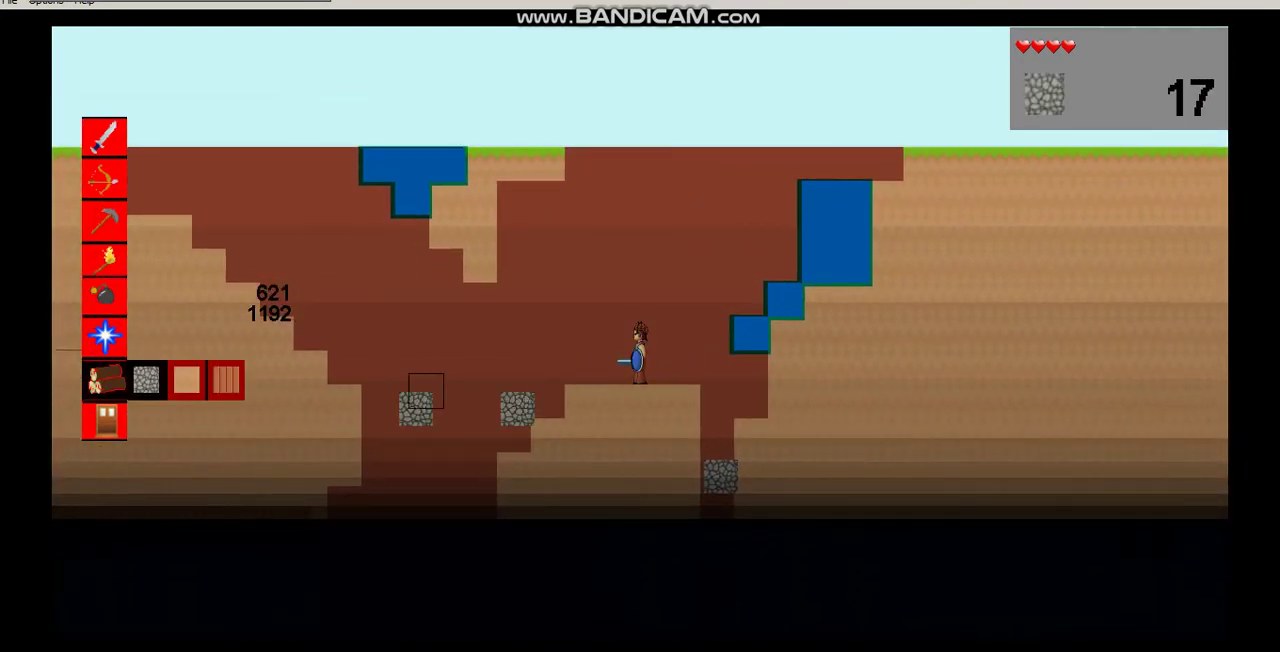
{"action": "left_click", "coordinate": [482, 400]}
{"action": "left_click", "coordinate": [374, 398]}
- Reposition and place four more stone blocks further right in the cave
{"action": "key", "text": "a"}
{"action": "key", "text": "d"}
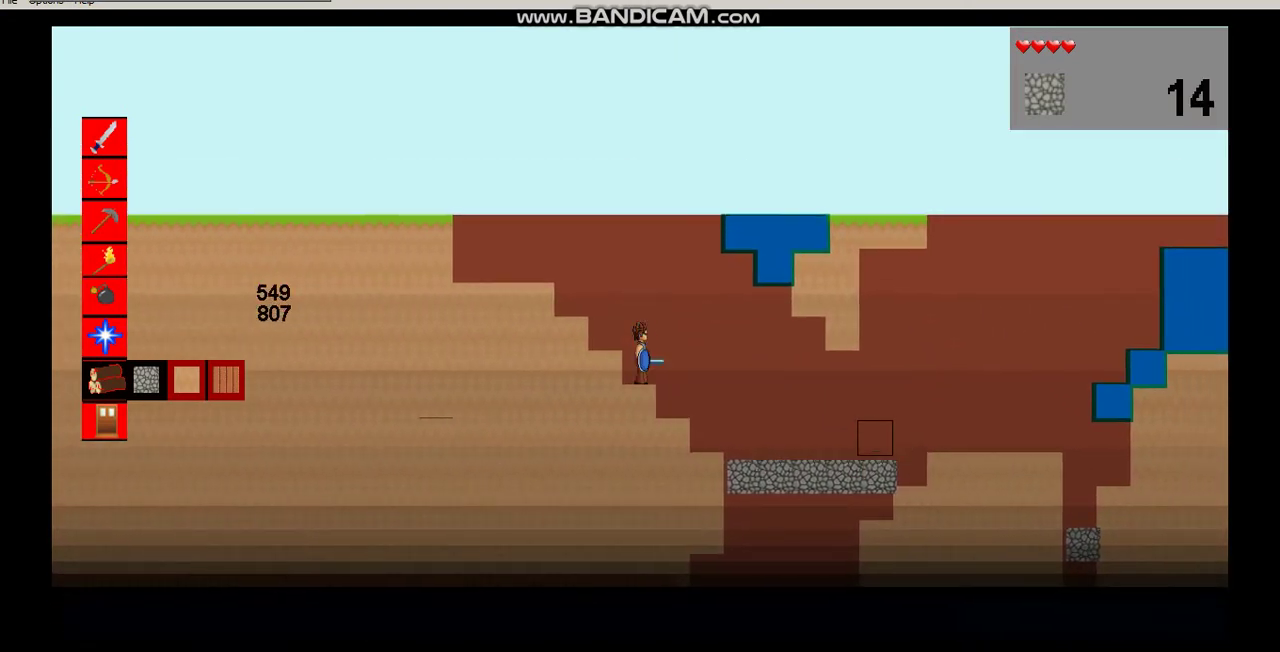
{"action": "left_click", "coordinate": [907, 441]}
{"action": "left_click", "coordinate": [927, 420]}
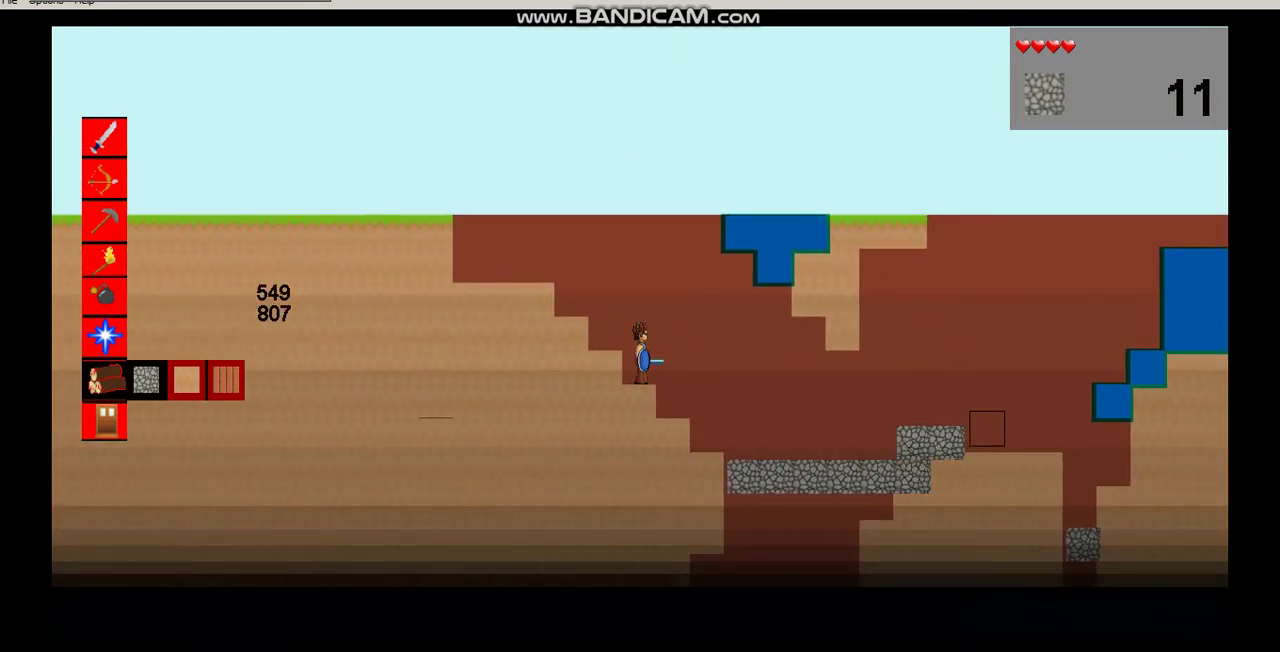
{"action": "left_click", "coordinate": [960, 435]}
{"action": "left_click", "coordinate": [1005, 430]}
- Jump out, walk right into the next pit and climb its stepped slope onto the grass
{"action": "key", "text": "a"}
{"action": "key", "text": "a"}
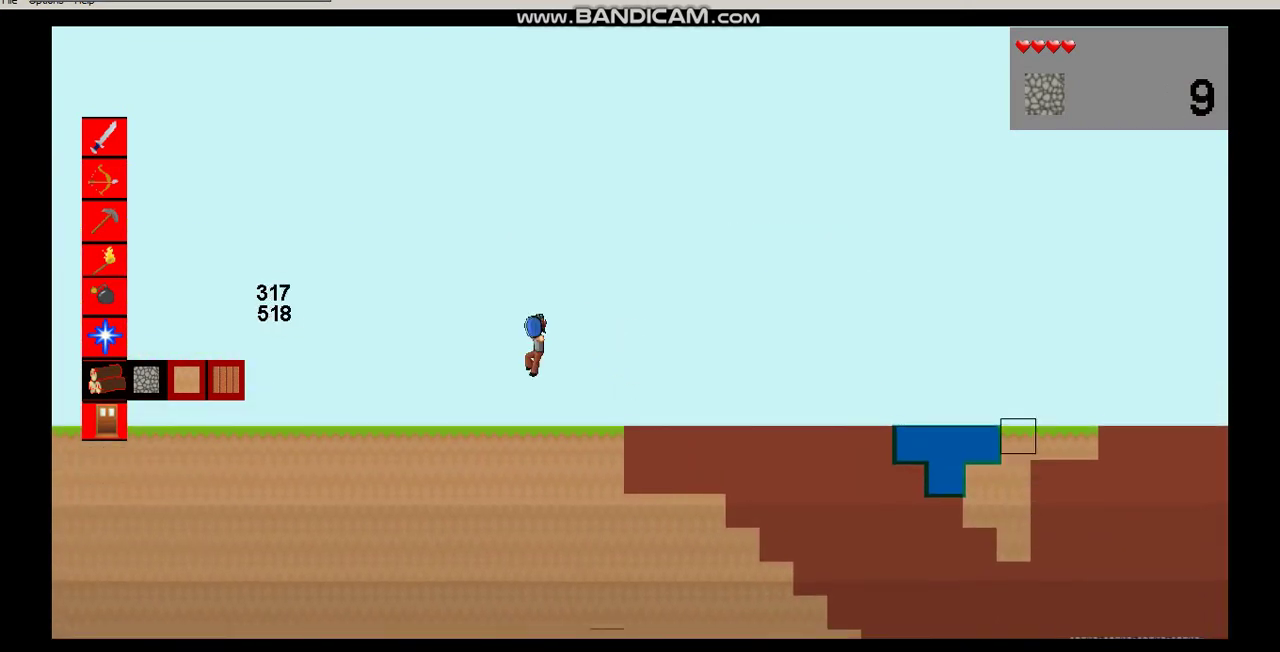
{"action": "key", "text": "space"}
{"action": "key", "text": "d"}
{"action": "key", "text": "d"}
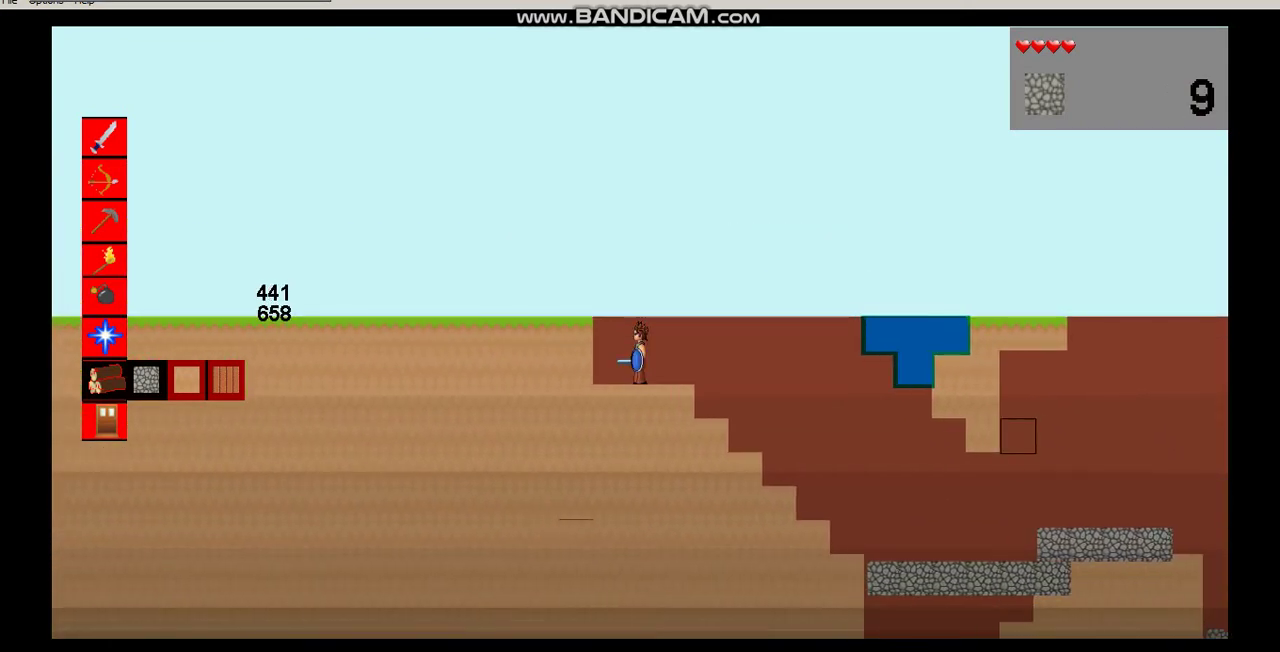
{"action": "key", "text": "d"}
{"action": "key", "text": "d"}
{"action": "key", "text": "d"}
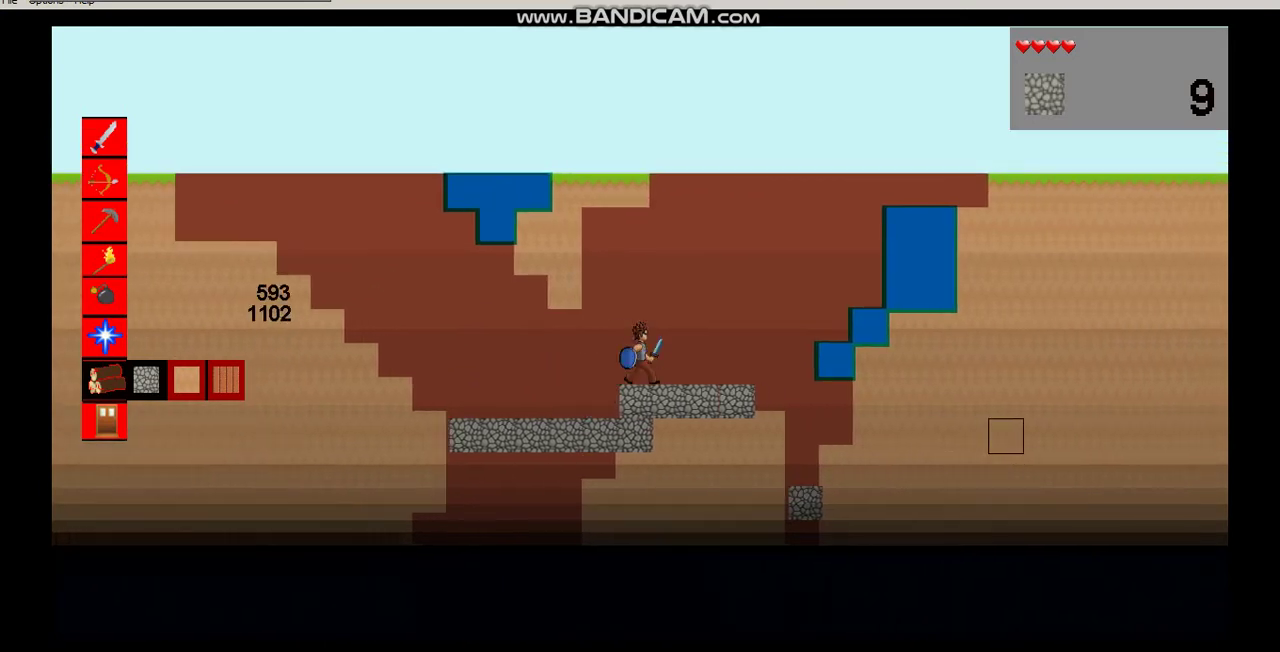
{"action": "key", "text": "space"}
{"action": "key", "text": "d"}
{"action": "key", "text": "space"}
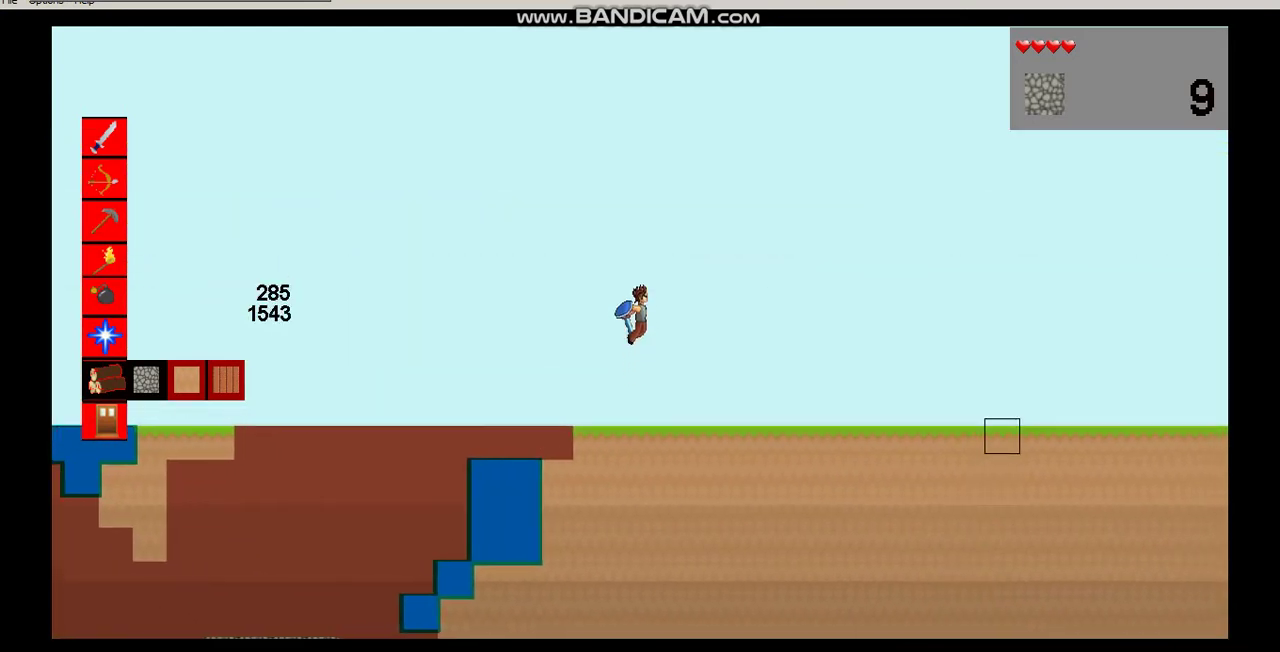
{"action": "key", "text": "d"}
{"action": "key", "text": "d"}
{"action": "key", "text": "d"}
{"action": "key", "text": "d"}
{"action": "key", "text": "d"}
{"action": "key", "text": "d"}
{"action": "key", "text": "d"}
{"action": "key", "text": "d"}
- Walk right along the grass and switch the held item to the pickaxe
{"action": "key", "text": "1"}
{"action": "key", "text": "d"}
{"action": "key", "text": "d"}
{"action": "key", "text": "d"}
{"action": "key", "text": "2"}
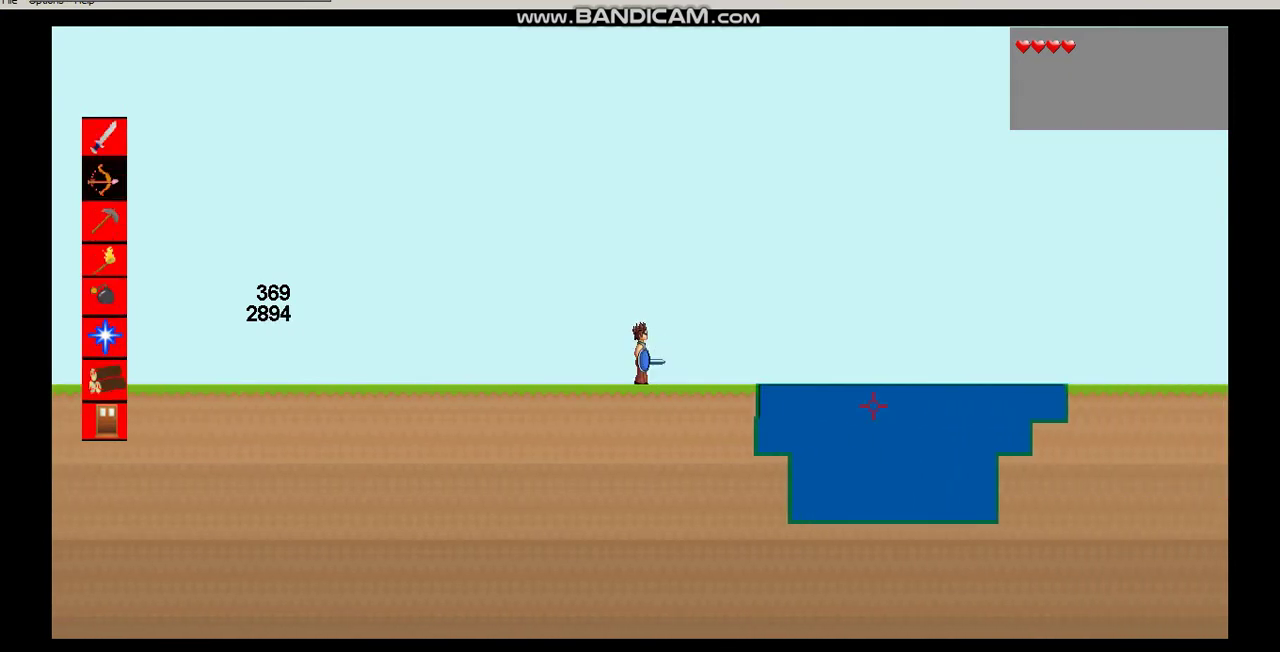
{"action": "key", "text": "3"}
{"action": "key", "text": "a"}
{"action": "key", "text": "d"}
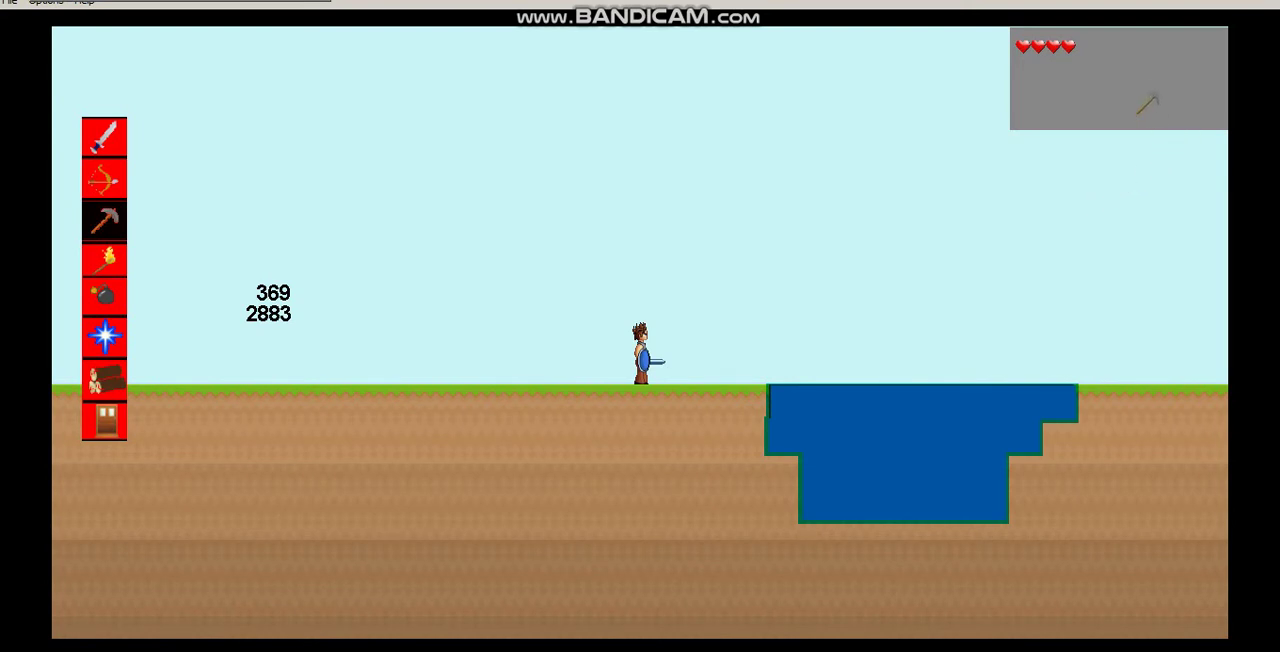
- Respawn at the spawn tree with R and step left and right beside it
{"action": "key", "text": "r"}
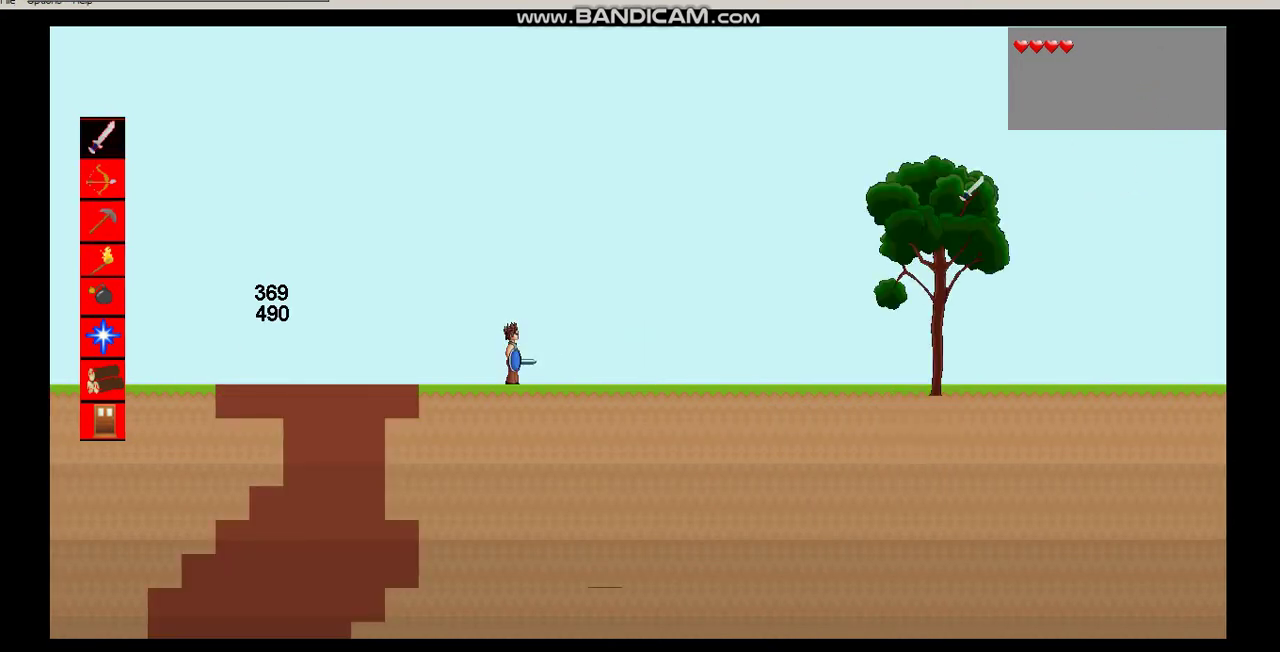
{"action": "key", "text": "a"}
{"action": "key", "text": "d"}
{"action": "key", "text": "a"}
{"action": "key", "text": "d"}
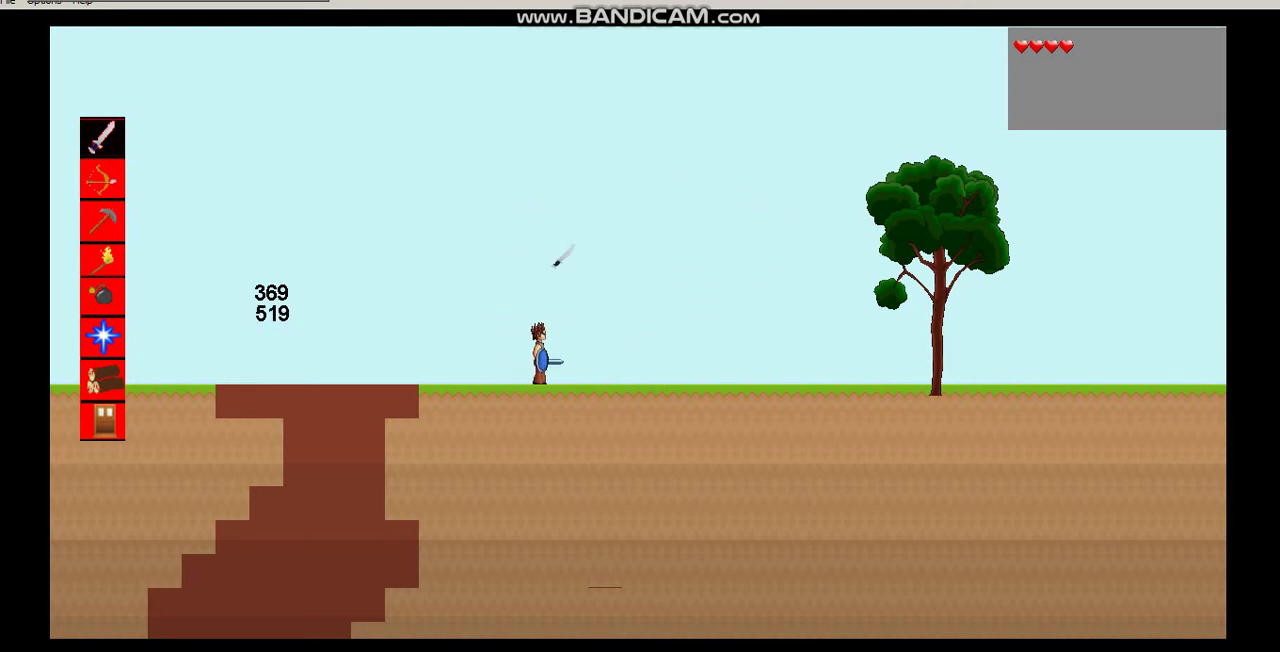
{"action": "key", "text": "a"}
{"action": "key", "text": "d"}
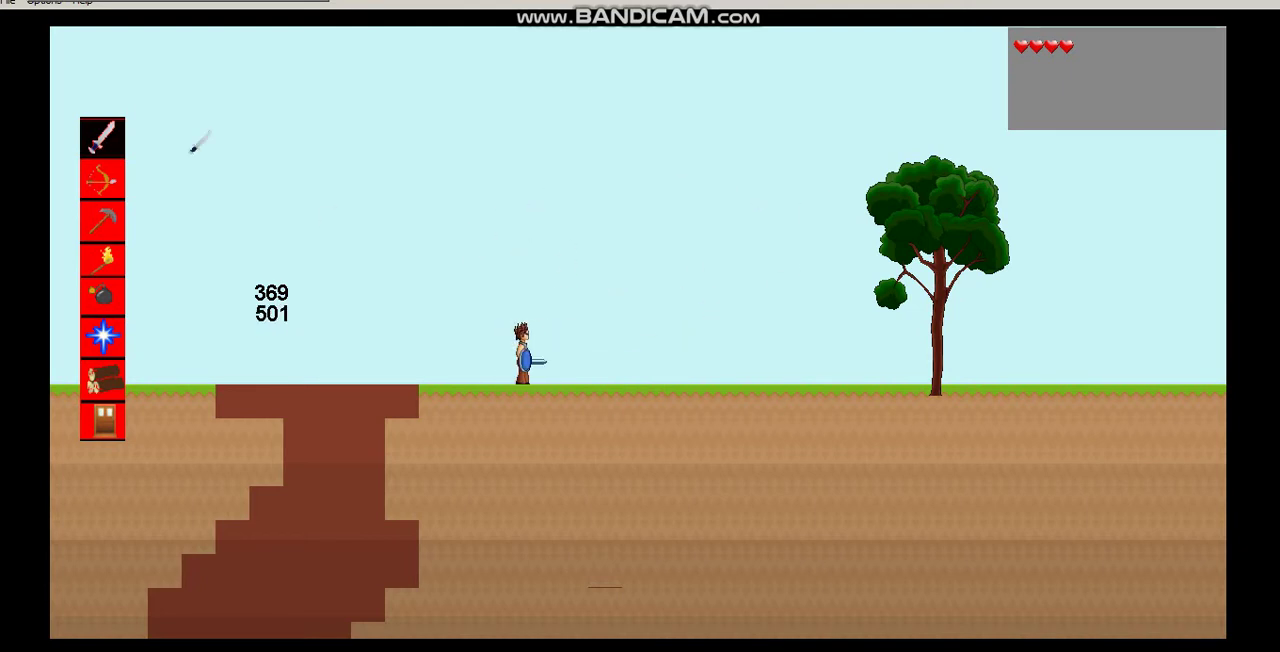
- Pace back and forth near the tree, testing sword attacks
{"action": "key", "text": "d"}
{"action": "key", "text": "d"}
{"action": "key", "text": "a"}
{"action": "key", "text": "d"}
{"action": "key", "text": "a"}
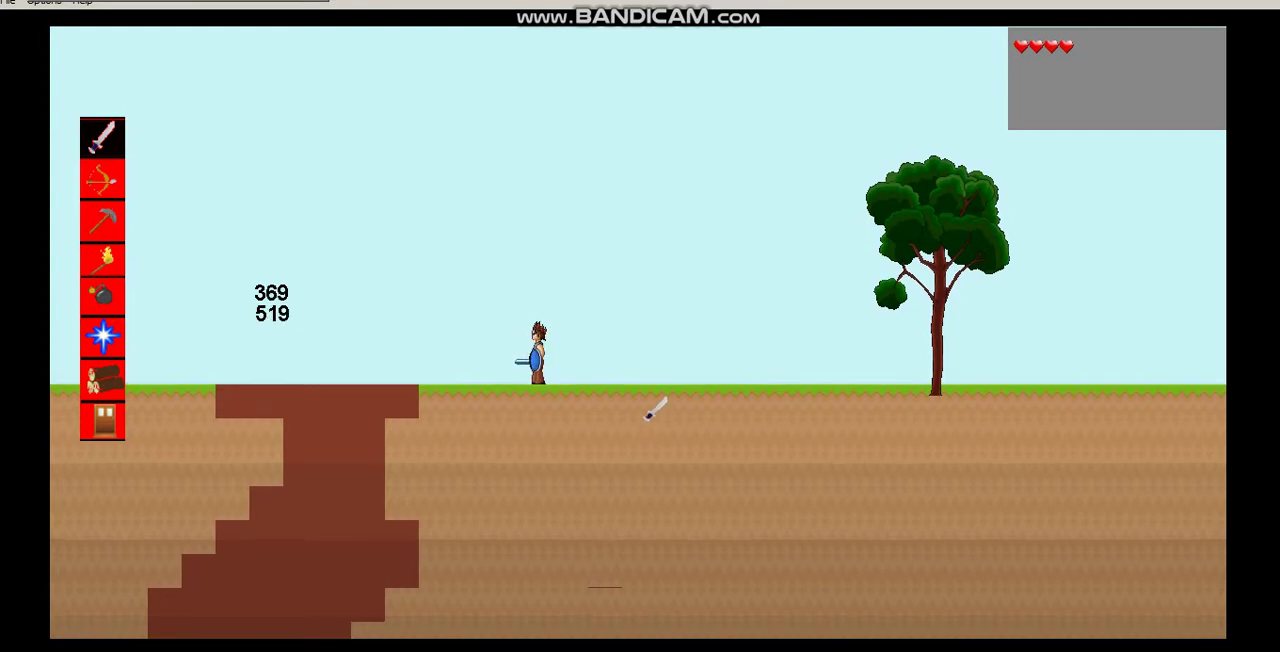
{"action": "key", "text": "d"}
{"action": "key", "text": "a"}
{"action": "key", "text": "d"}
- Shuffle left and right, walk briefly left, and end facing right
{"action": "key", "text": "a"}
{"action": "key", "text": "d"}
{"action": "key", "text": "a"}
{"action": "key", "text": "d"}
{"action": "key", "text": "d"}
{"action": "key", "text": "a"}
{"action": "key", "text": "d"}
{"action": "key", "text": "a"}
{"action": "key", "text": "d"}
{"action": "key", "text": "d"}
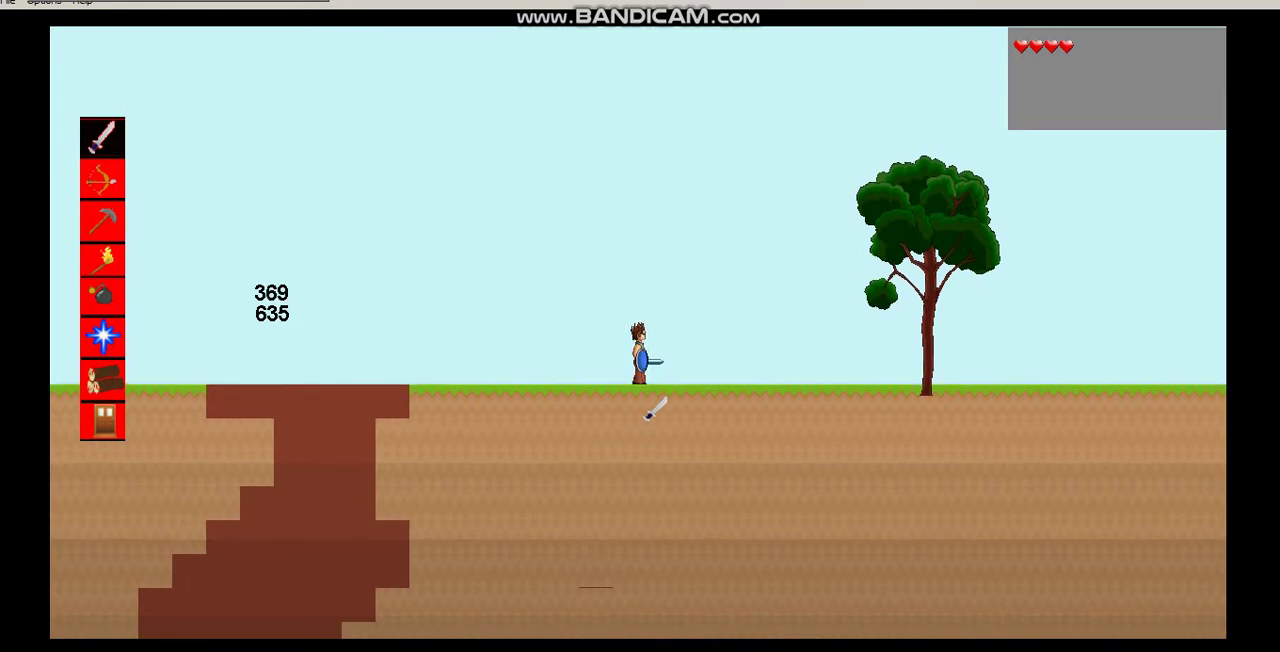
{"action": "key", "text": "a"}
{"action": "key", "text": "a"}
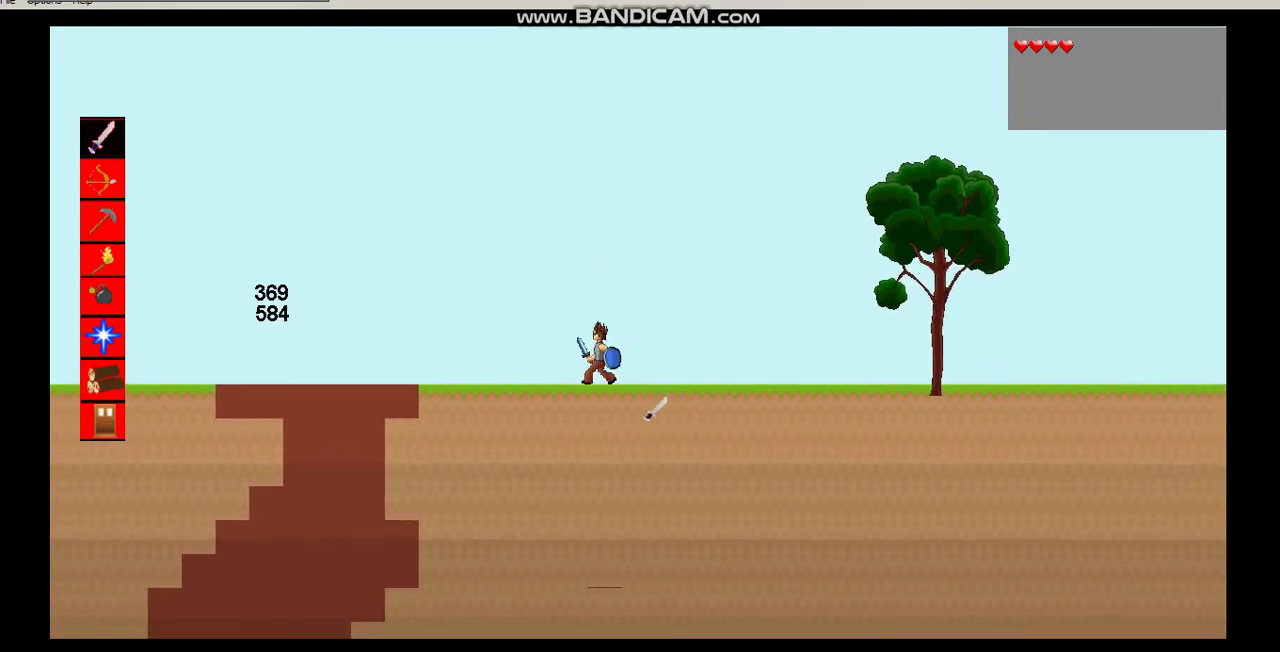
{"action": "key", "text": "Left"}
{"action": "key", "text": "Right"}
{"action": "key", "text": "Right"}
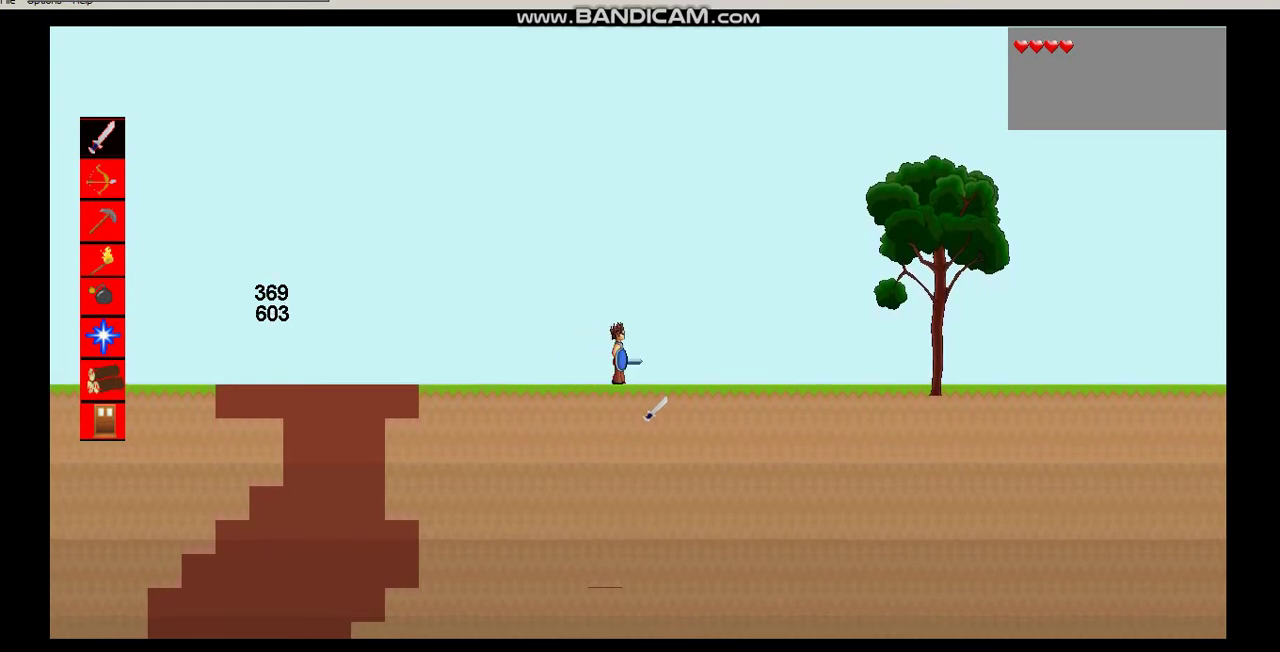
- Swing the sword, walk right to the tree and chop it down
{"action": "left_click", "coordinate": [655, 408]}
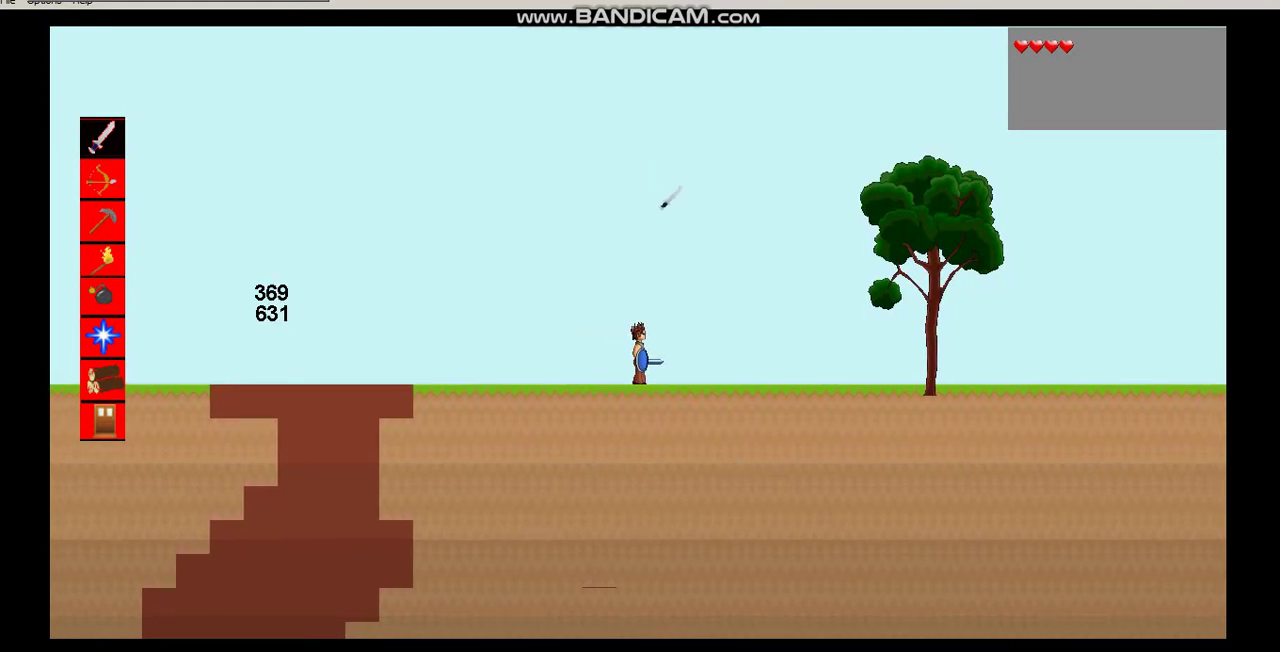
{"action": "scroll", "coordinate": [667, 198], "scroll_direction": "down", "scroll_amount": 2}
{"action": "scroll", "coordinate": [667, 230], "scroll_direction": "down", "scroll_amount": 2}
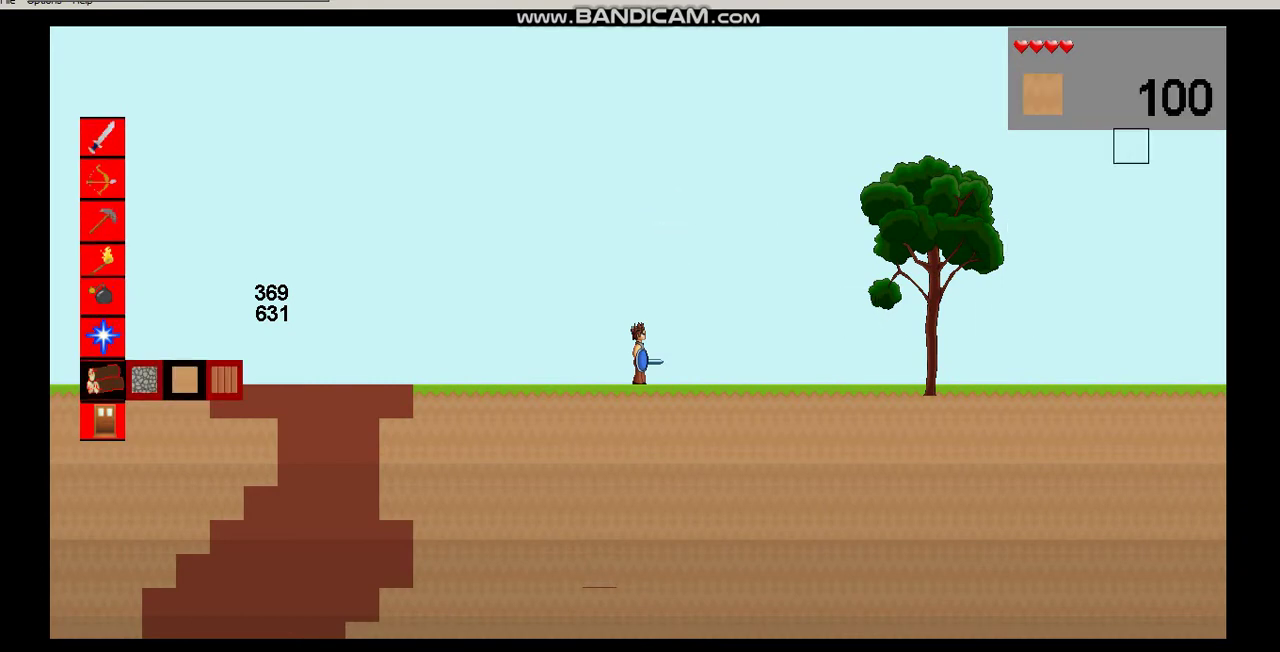
{"action": "scroll", "coordinate": [1050, 250], "scroll_direction": "down", "scroll_amount": 2}
{"action": "scroll", "coordinate": [1150, 140], "scroll_direction": "up", "scroll_amount": 1}
{"action": "scroll", "coordinate": [1170, 120], "scroll_direction": "down", "scroll_amount": 1}
{"action": "scroll", "coordinate": [1178, 112], "scroll_direction": "down", "scroll_amount": 1}
{"action": "scroll", "coordinate": [1158, 112], "scroll_direction": "down", "scroll_amount": 2}
{"action": "scroll", "coordinate": [343, 307], "scroll_direction": "up", "scroll_amount": 2}
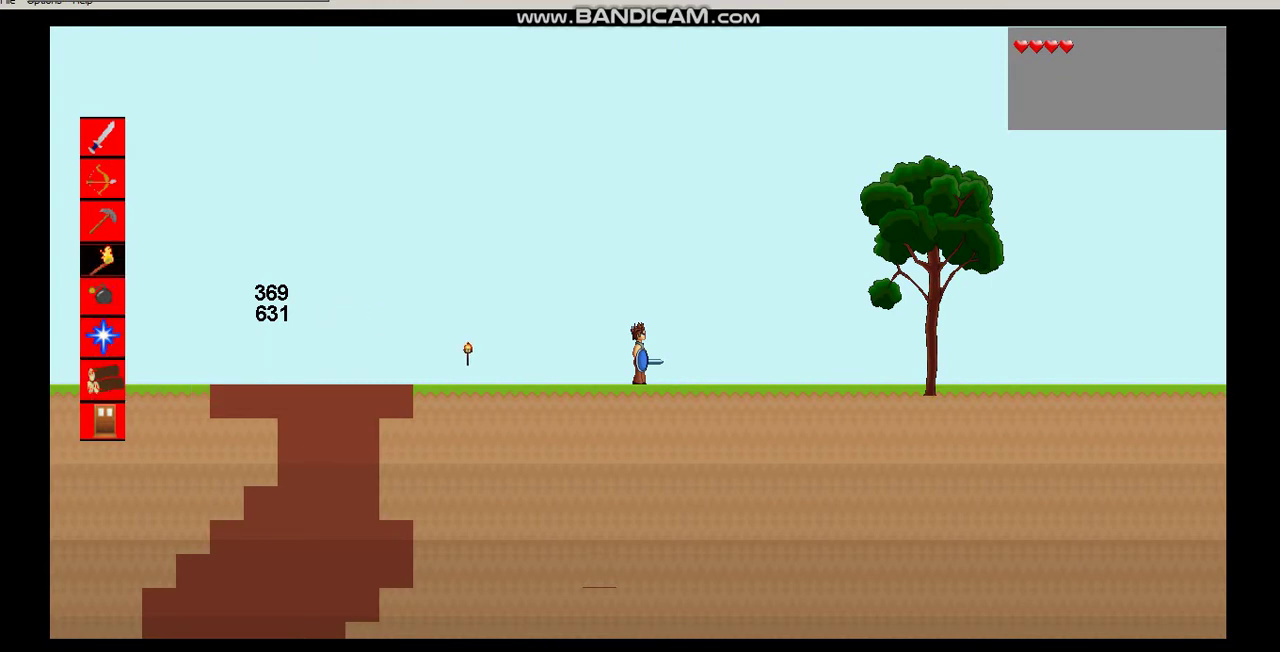
{"action": "scroll", "coordinate": [460, 350], "scroll_direction": "up", "scroll_amount": 1}
{"action": "scroll", "coordinate": [540, 365], "scroll_direction": "up", "scroll_amount": 1}
{"action": "key", "text": "d"}
{"action": "key", "text": "d"}
{"action": "scroll", "coordinate": [658, 372], "scroll_direction": "up", "scroll_amount": 1}
{"action": "scroll", "coordinate": [700, 340], "scroll_direction": "down", "scroll_amount": 2}
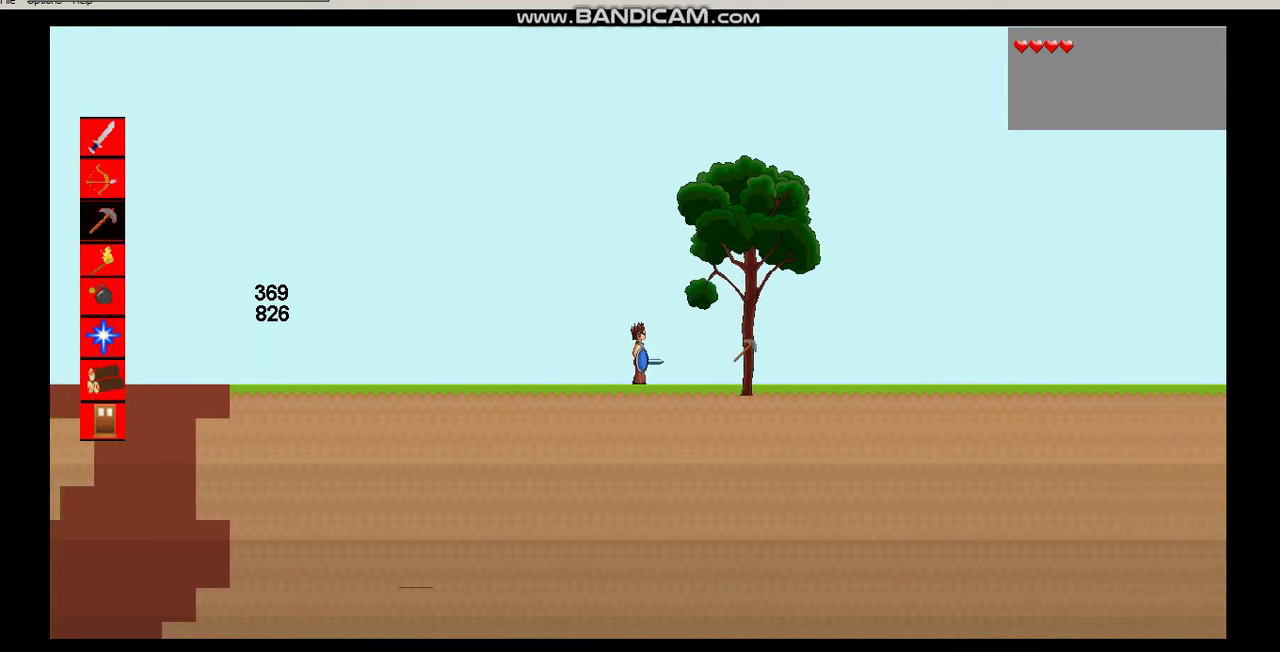
{"action": "key", "text": "d"}
{"action": "left_click", "coordinate": [745, 315]}
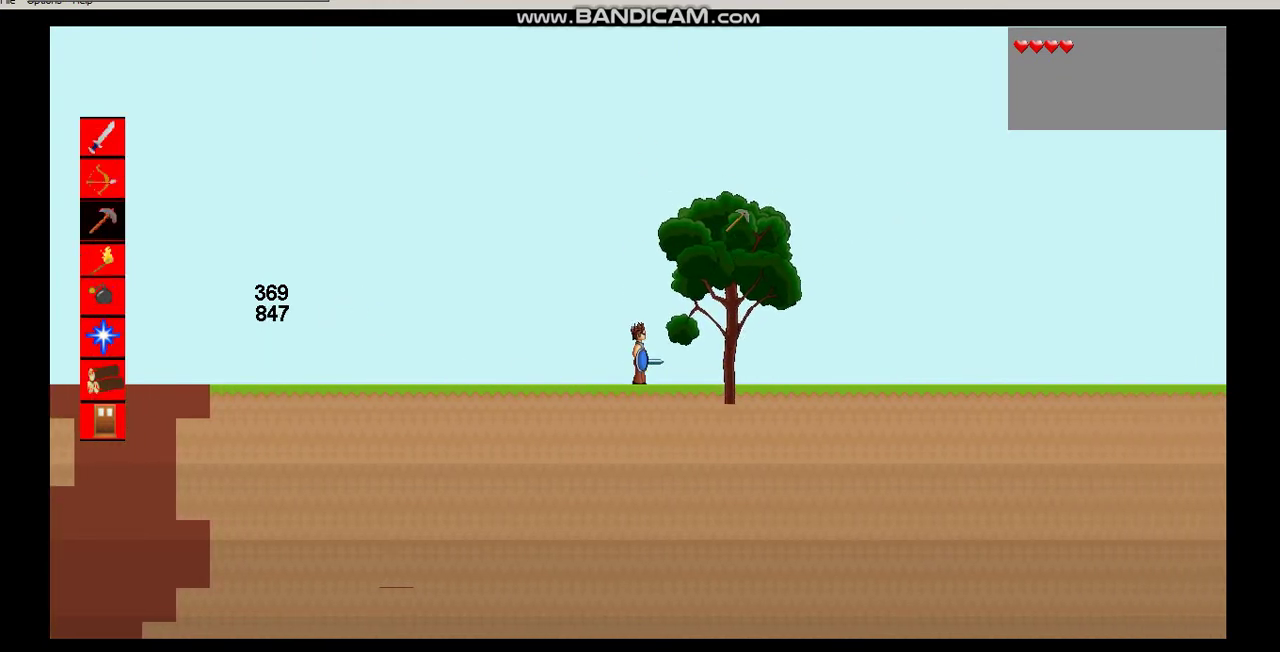
{"action": "left_click", "coordinate": [740, 320]}
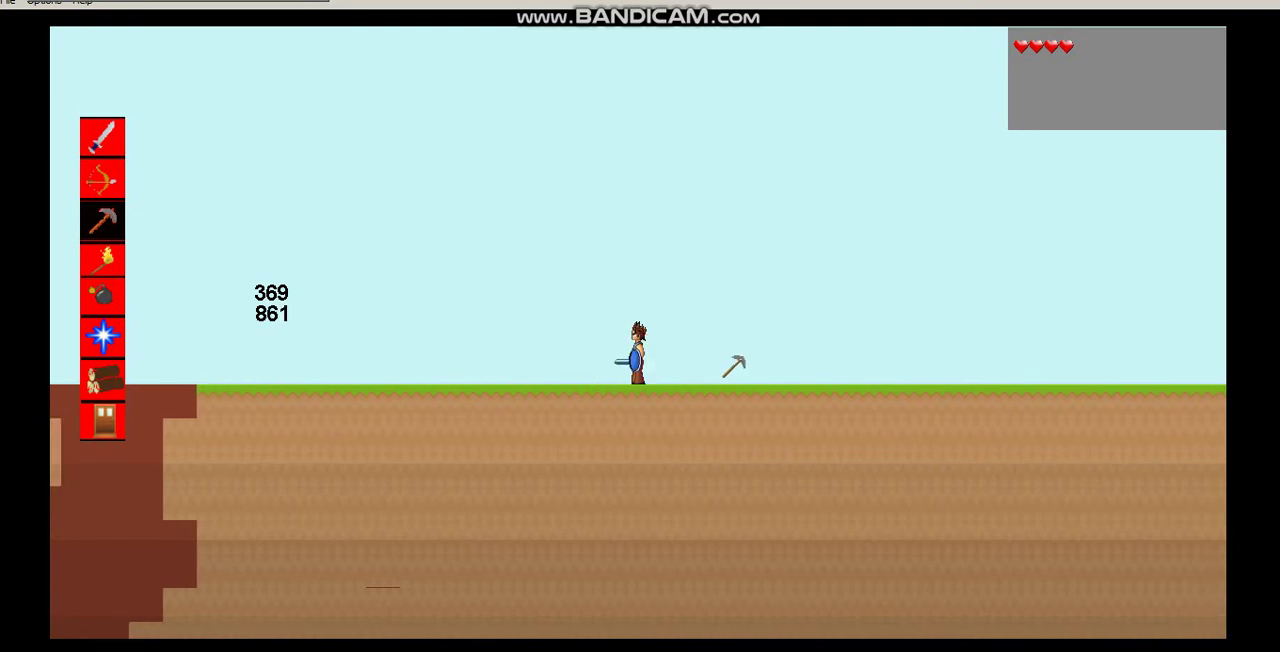
- Cross the water pools to the right, drop down the shaft and equip torches (slot 4)
{"action": "key", "text": "d"}
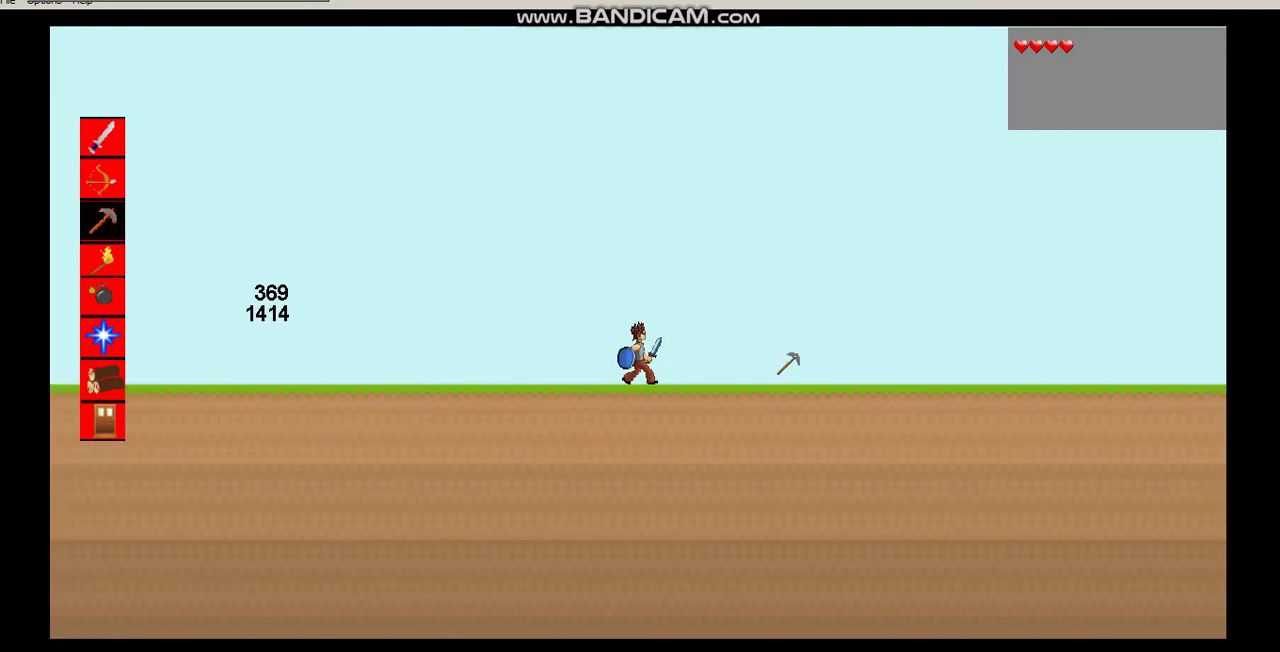
{"action": "key", "text": "d"}
{"action": "key", "text": "d"}
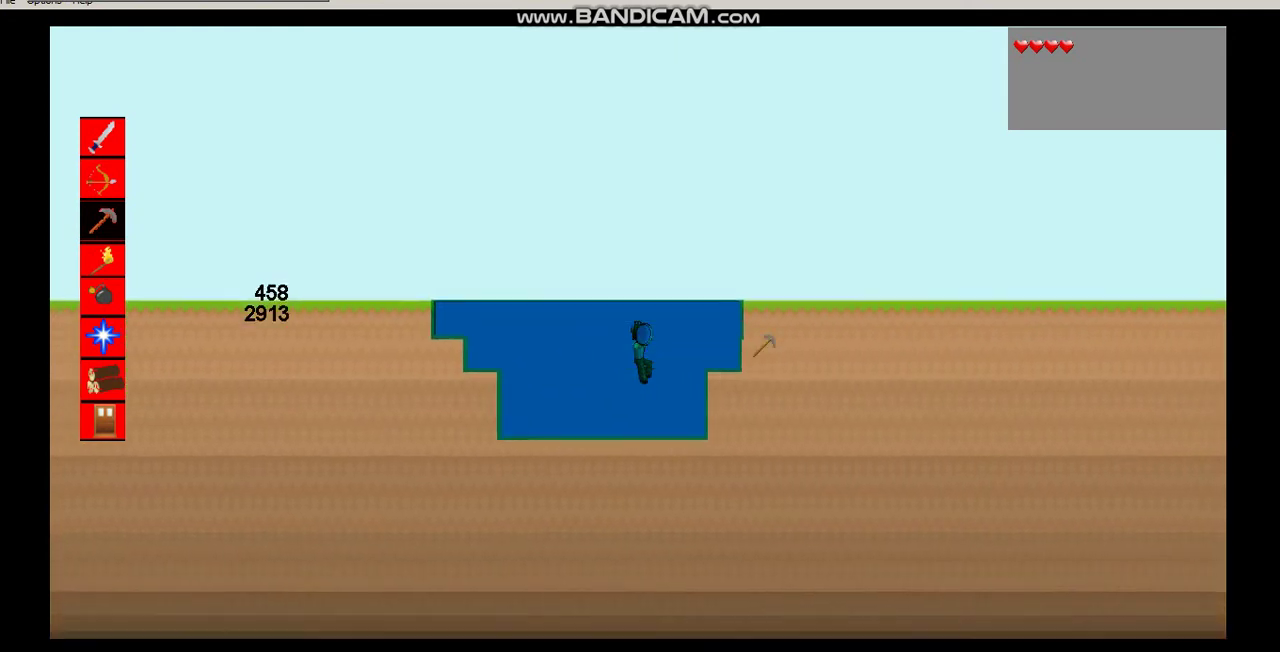
{"action": "key", "text": "space"}
{"action": "key", "text": "d"}
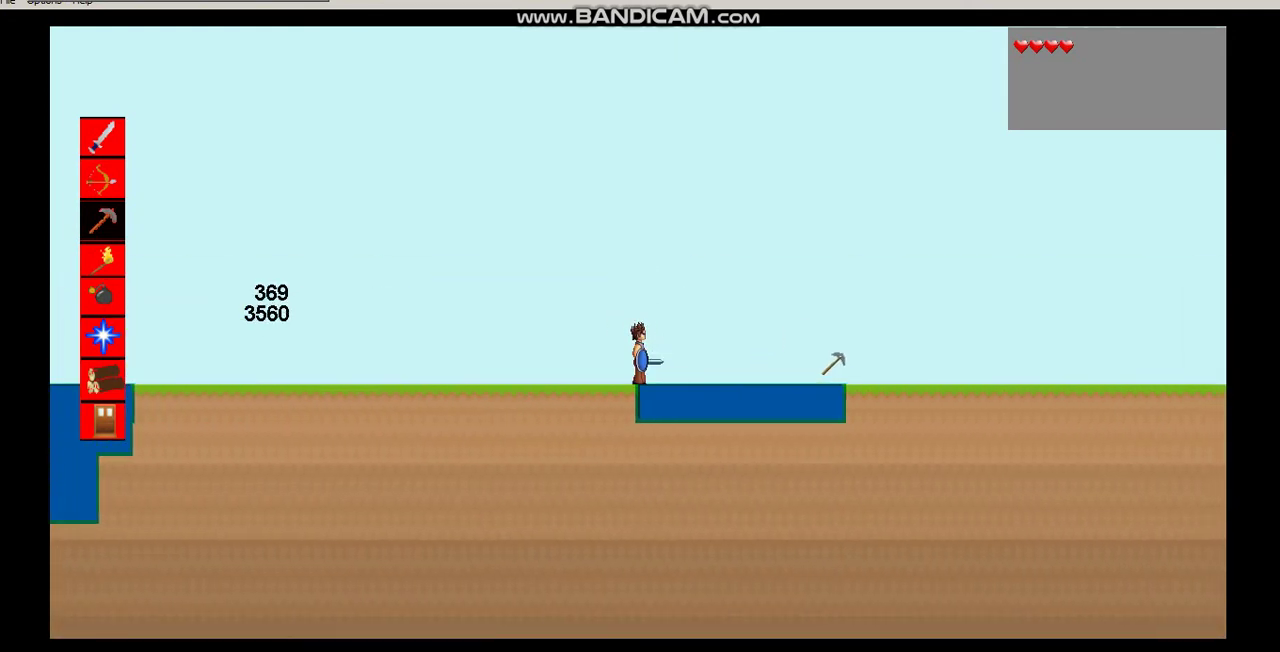
{"action": "key", "text": "space"}
{"action": "key", "text": "d"}
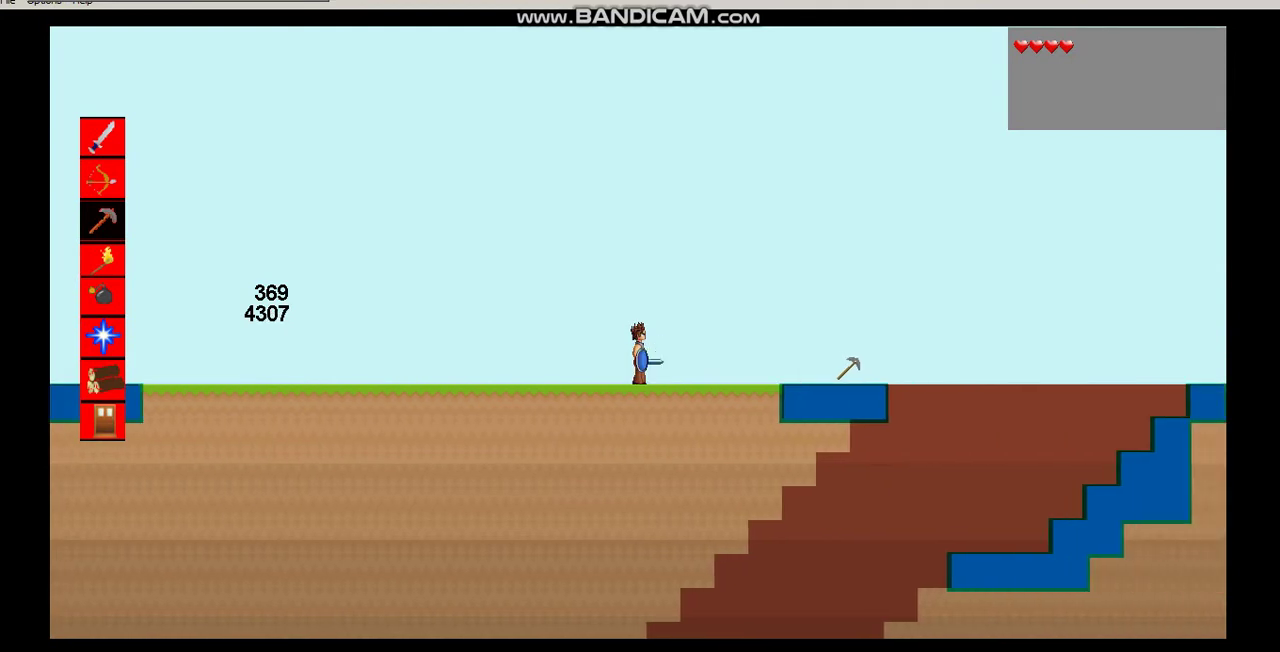
{"action": "key", "text": "d"}
{"action": "key", "text": "a"}
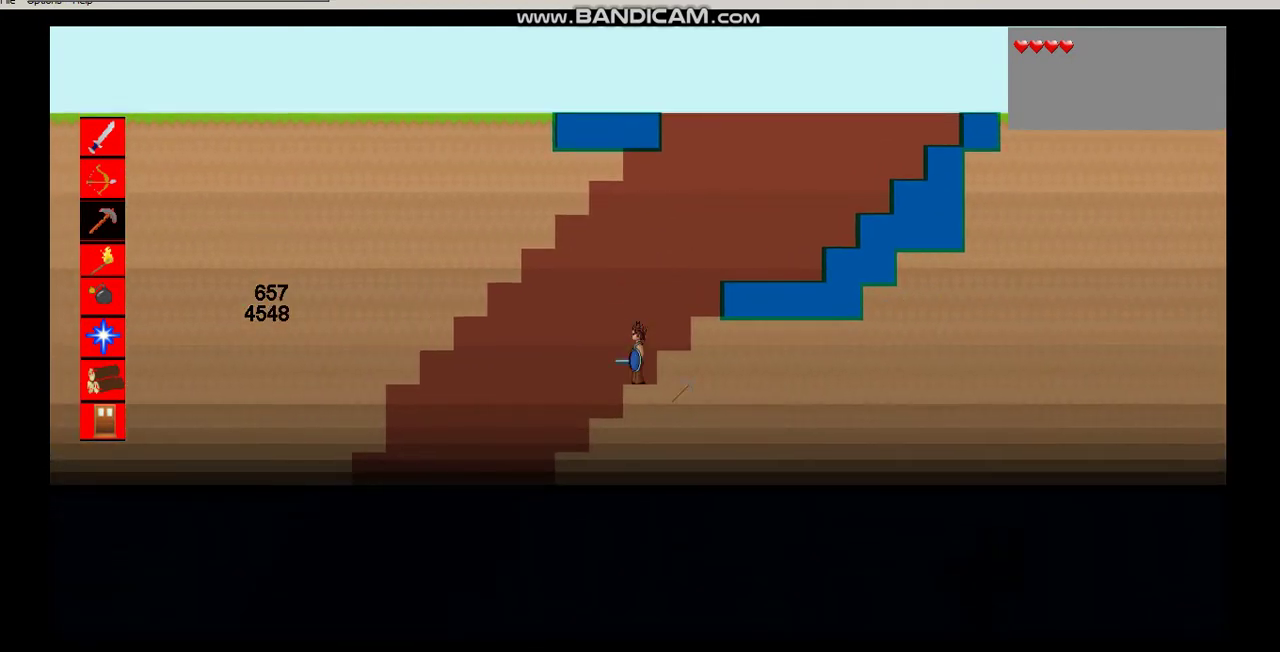
{"action": "key", "text": "4"}
- Place torches at the cave entrance and in the lower passage while descending the stone steps
{"action": "left_click", "coordinate": [495, 475]}
{"action": "key", "text": "a"}
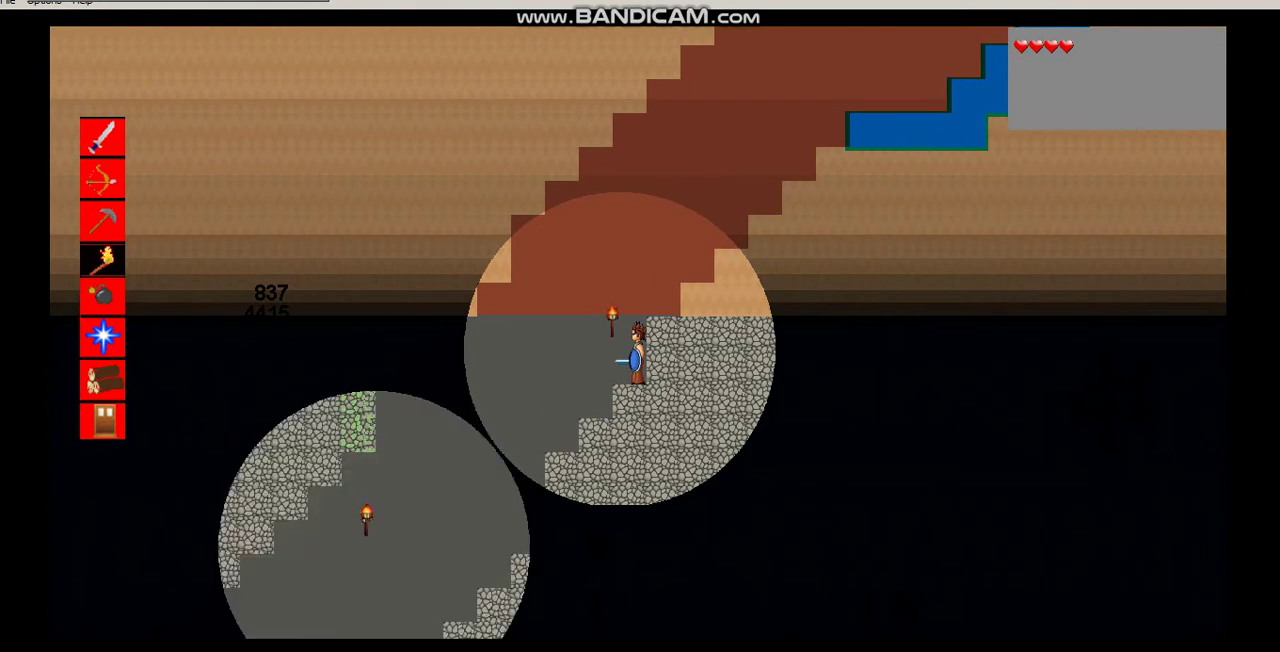
{"action": "key", "text": "d"}
{"action": "key", "text": "3"}
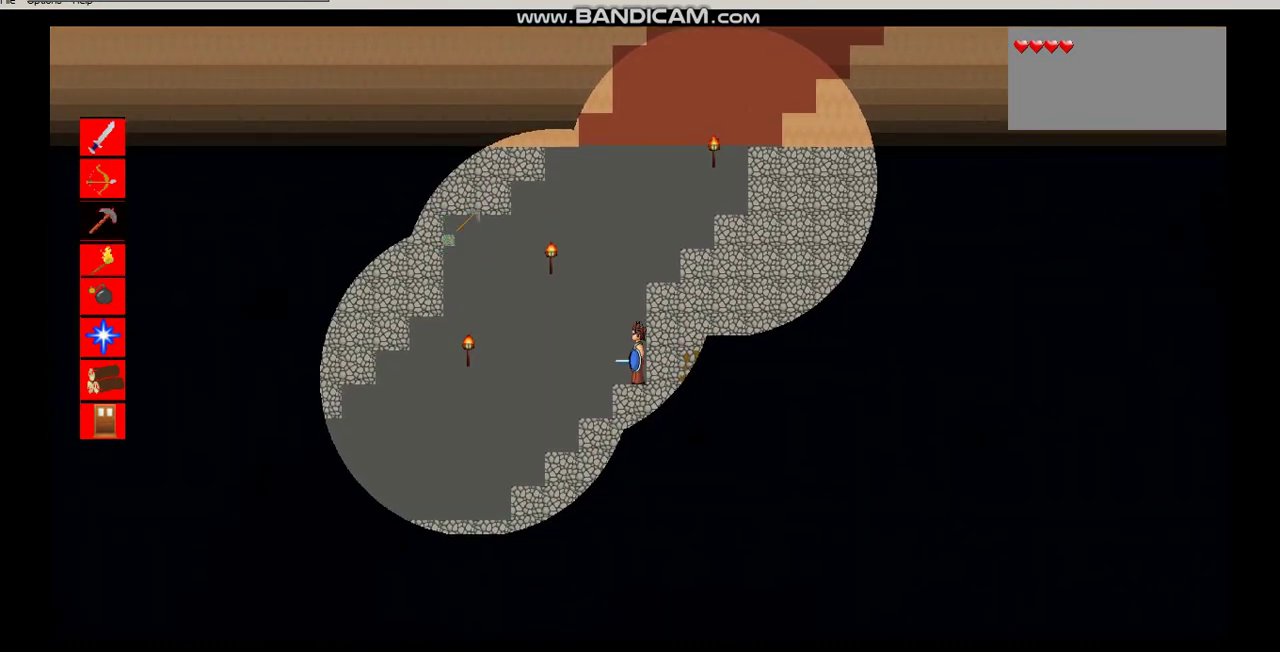
{"action": "key", "text": "4"}
{"action": "left_click", "coordinate": [330, 507]}
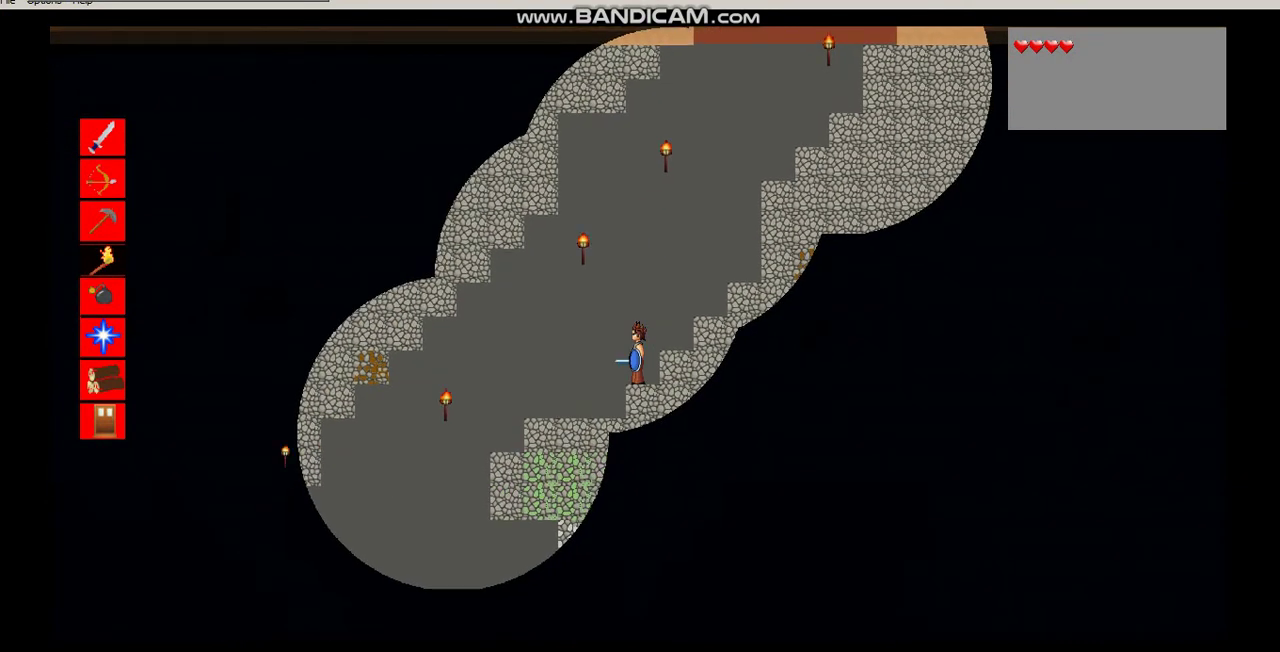
- Mine the mossy green blocks with the pickaxe and walk into the next chamber
{"action": "key", "text": "3"}
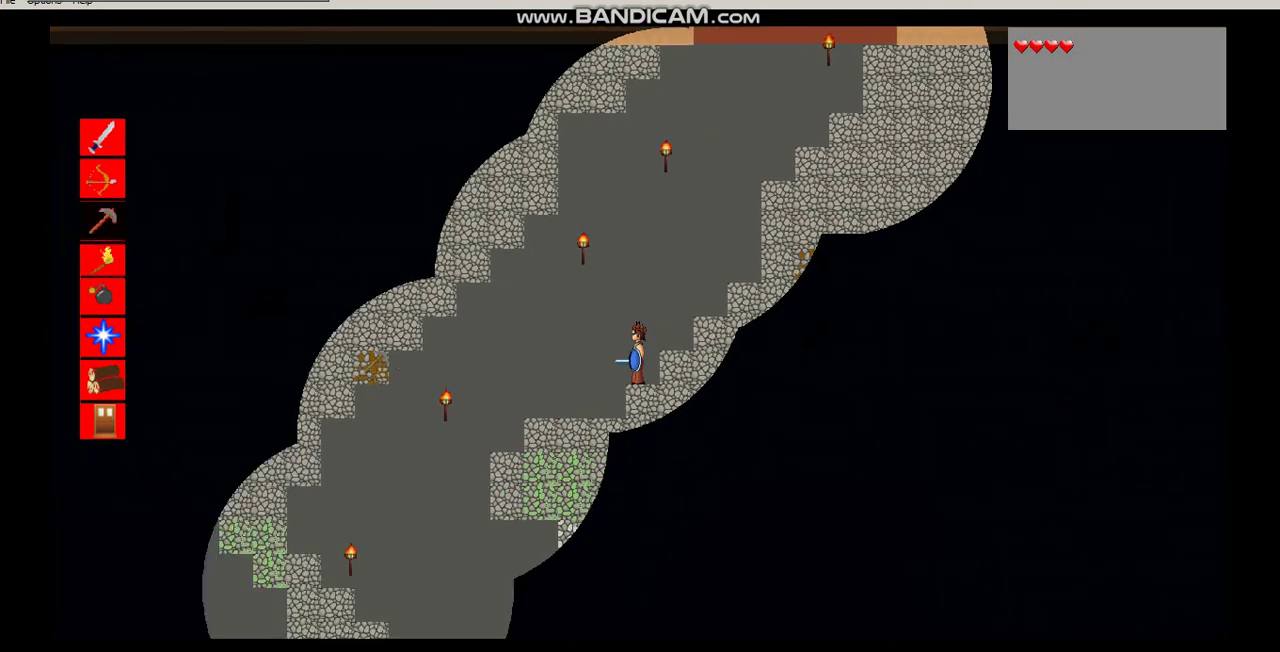
{"action": "left_click", "coordinate": [272, 545]}
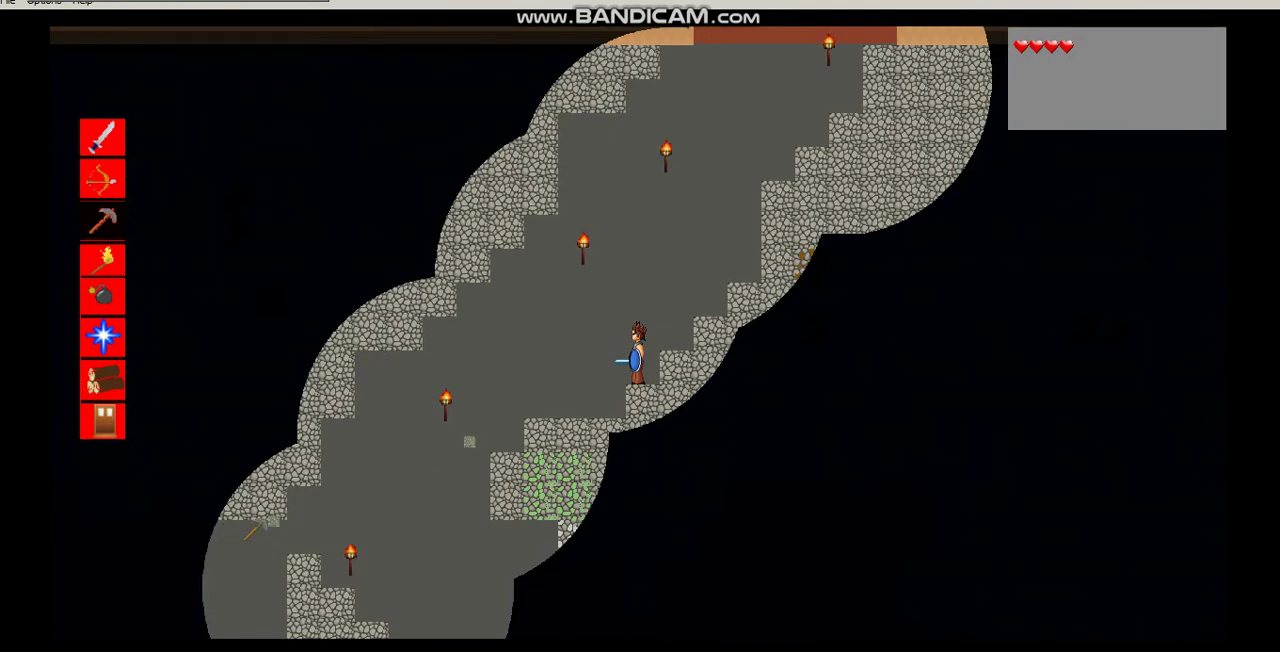
{"action": "left_click", "coordinate": [540, 495]}
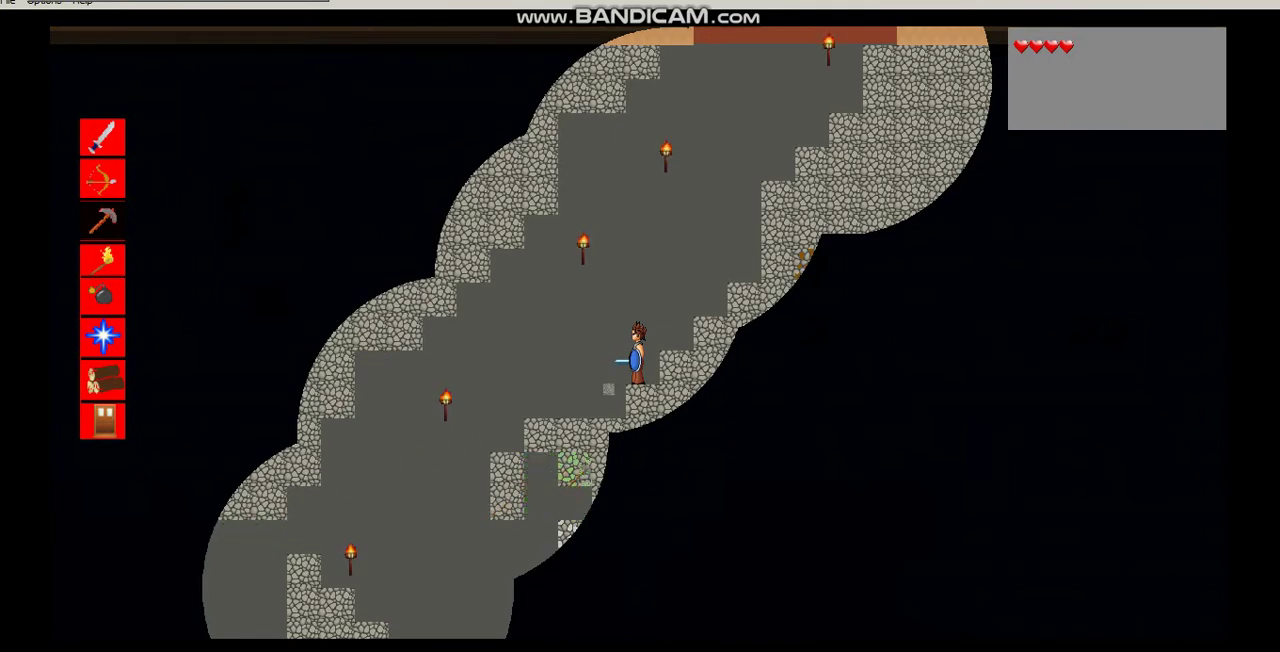
{"action": "key", "text": "d"}
{"action": "key", "text": "s"}
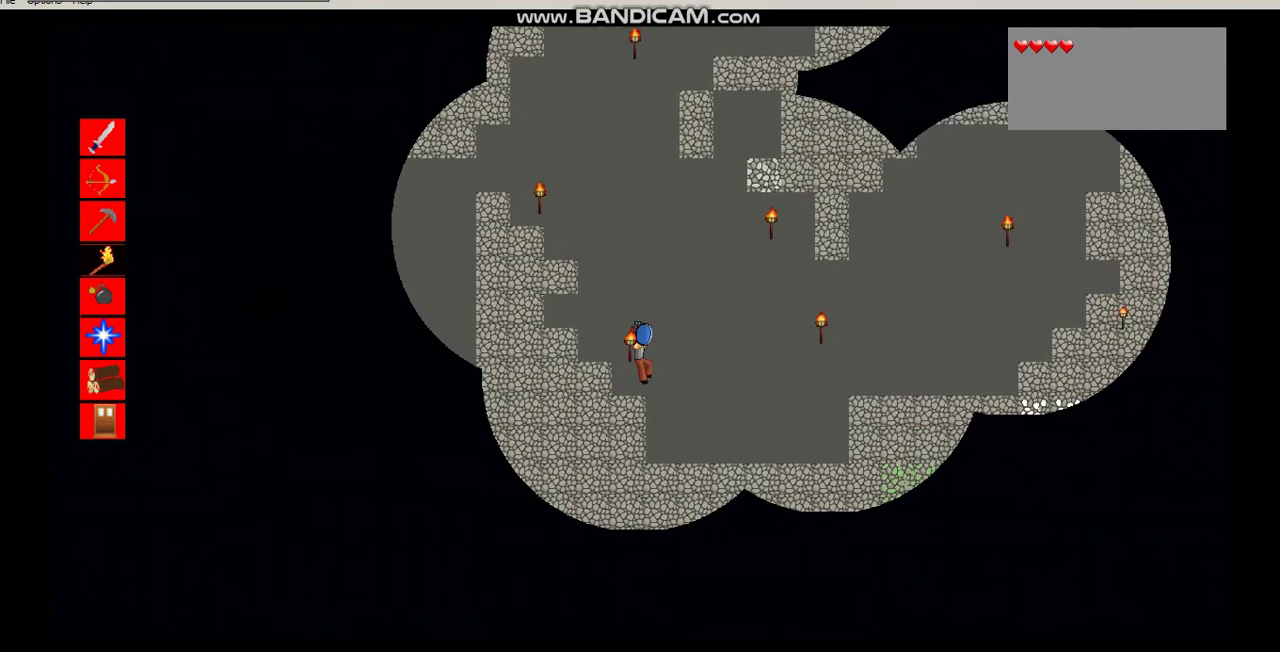
- Place a torch in the lower chamber and mine out the blocks below the player
{"action": "key", "text": "d"}
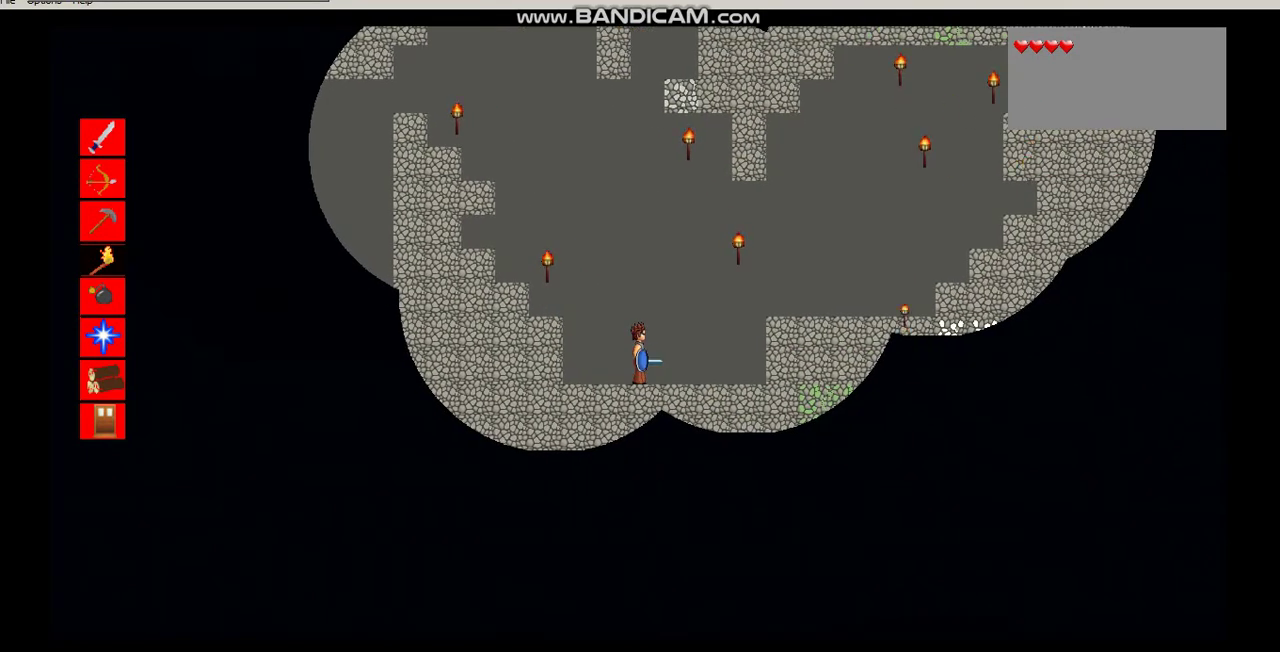
{"action": "key", "text": "d"}
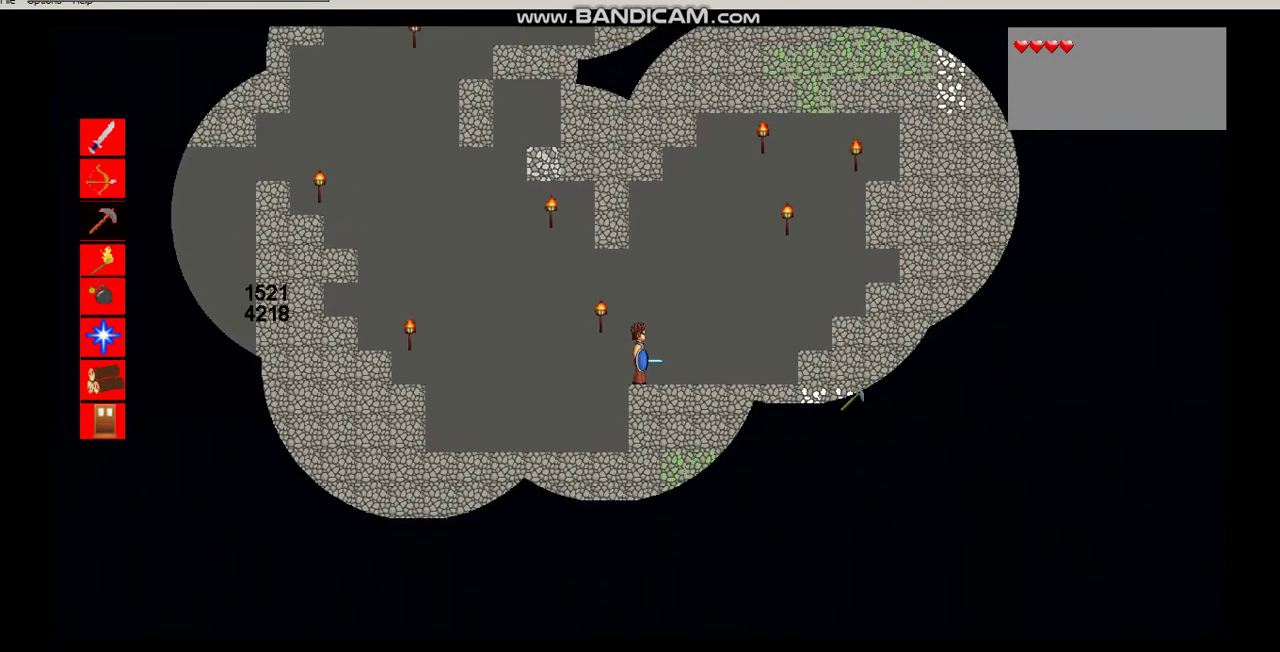
{"action": "left_click", "coordinate": [720, 396]}
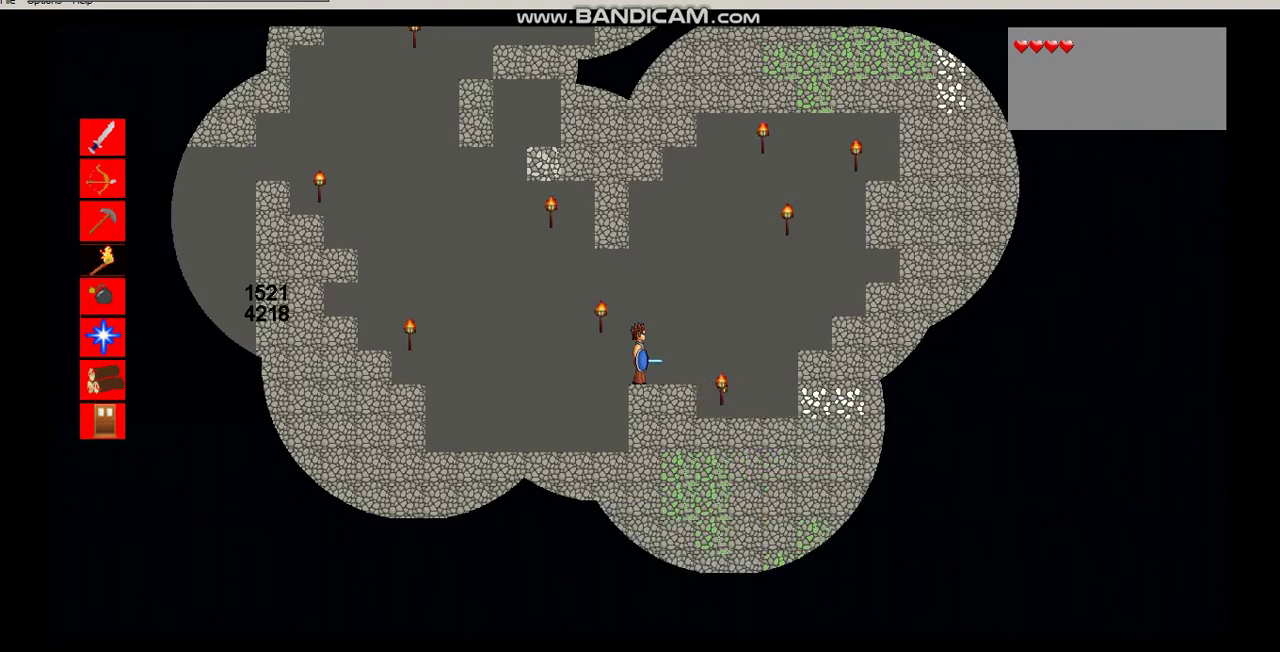
{"action": "left_click", "coordinate": [680, 465]}
{"action": "left_click", "coordinate": [680, 500]}
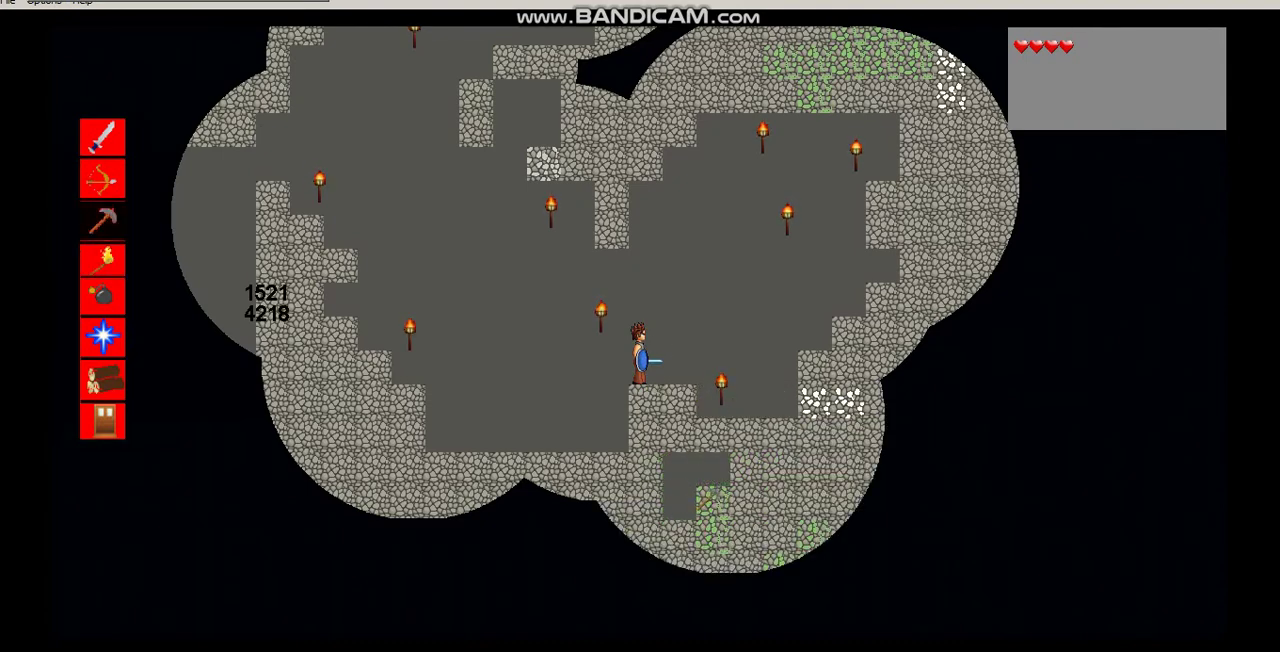
{"action": "left_click", "coordinate": [713, 500]}
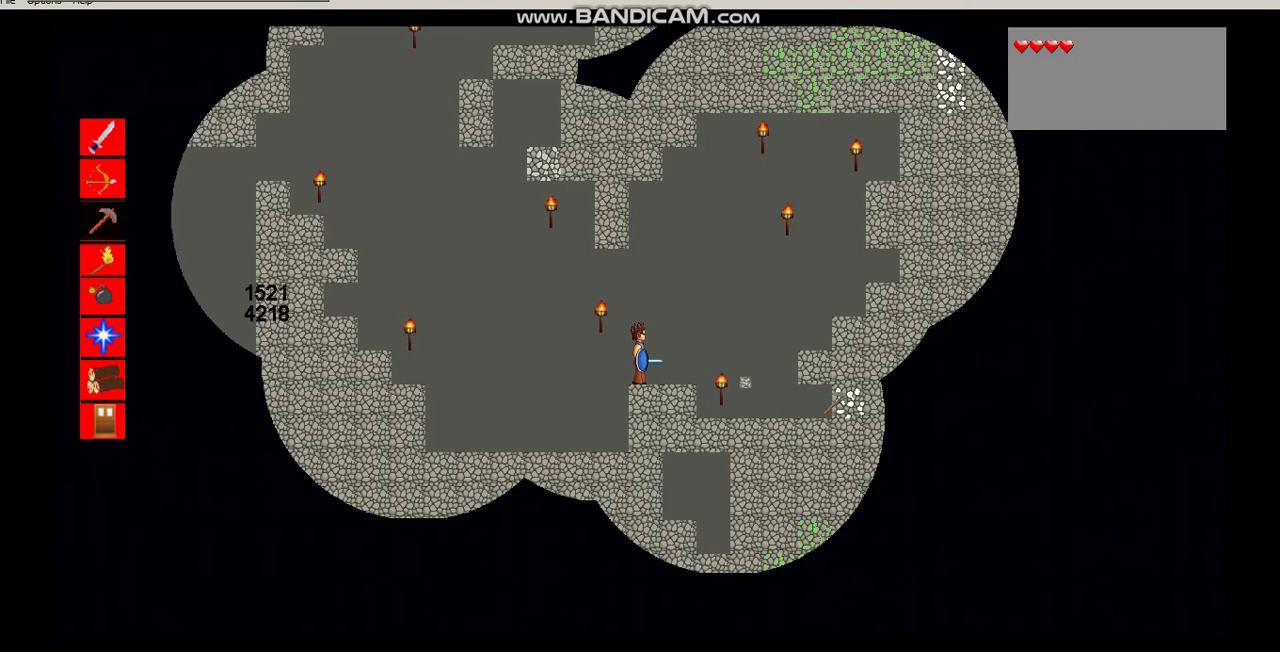
- Mine the mossy stone blocks to the right and along the cave top
{"action": "left_click", "coordinate": [817, 535]}
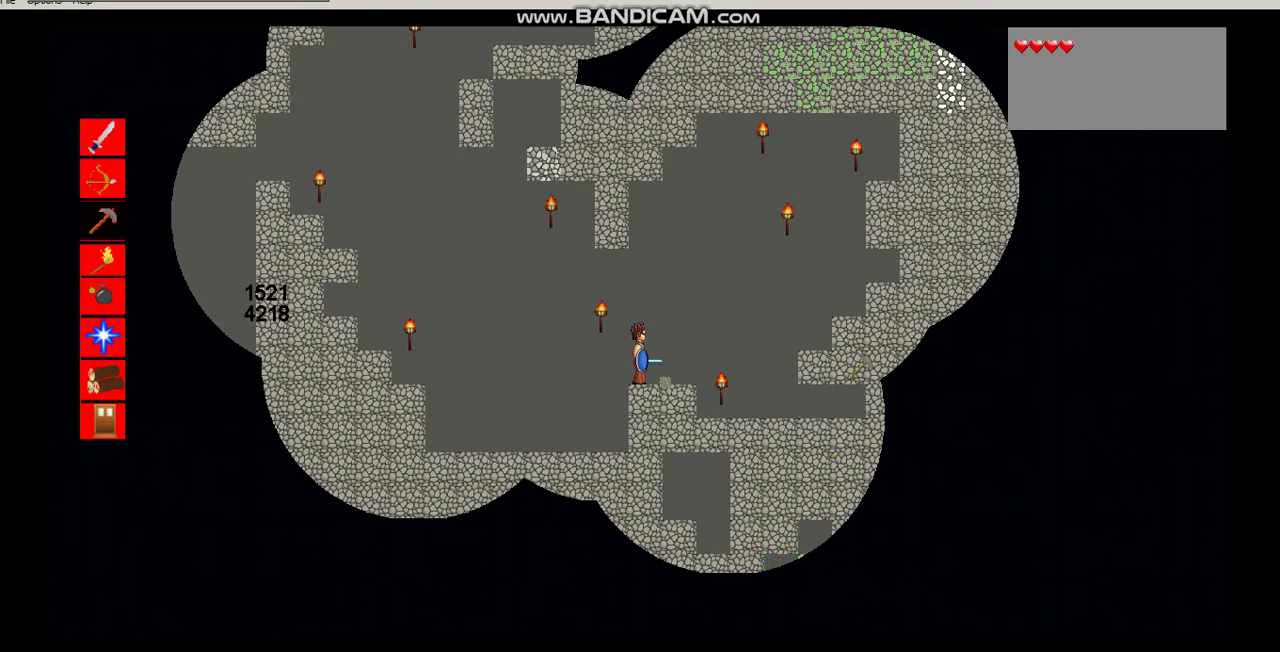
{"action": "left_click", "coordinate": [790, 62]}
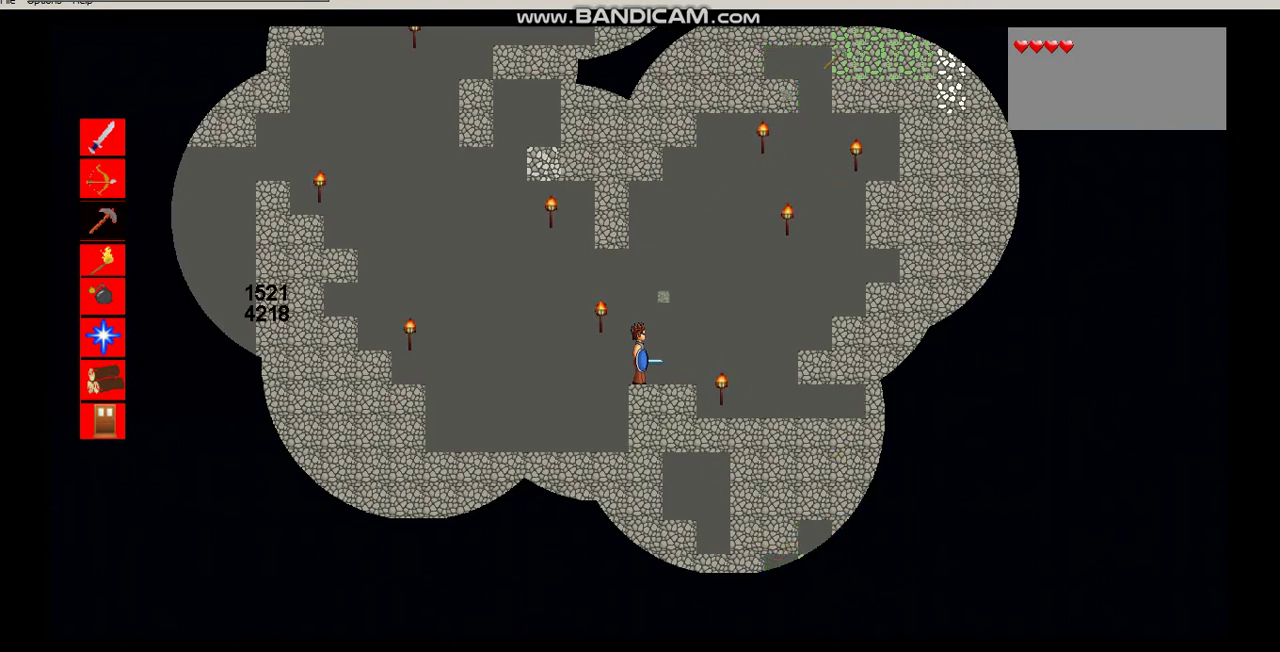
{"action": "left_click", "coordinate": [900, 55]}
{"action": "left_click", "coordinate": [852, 60]}
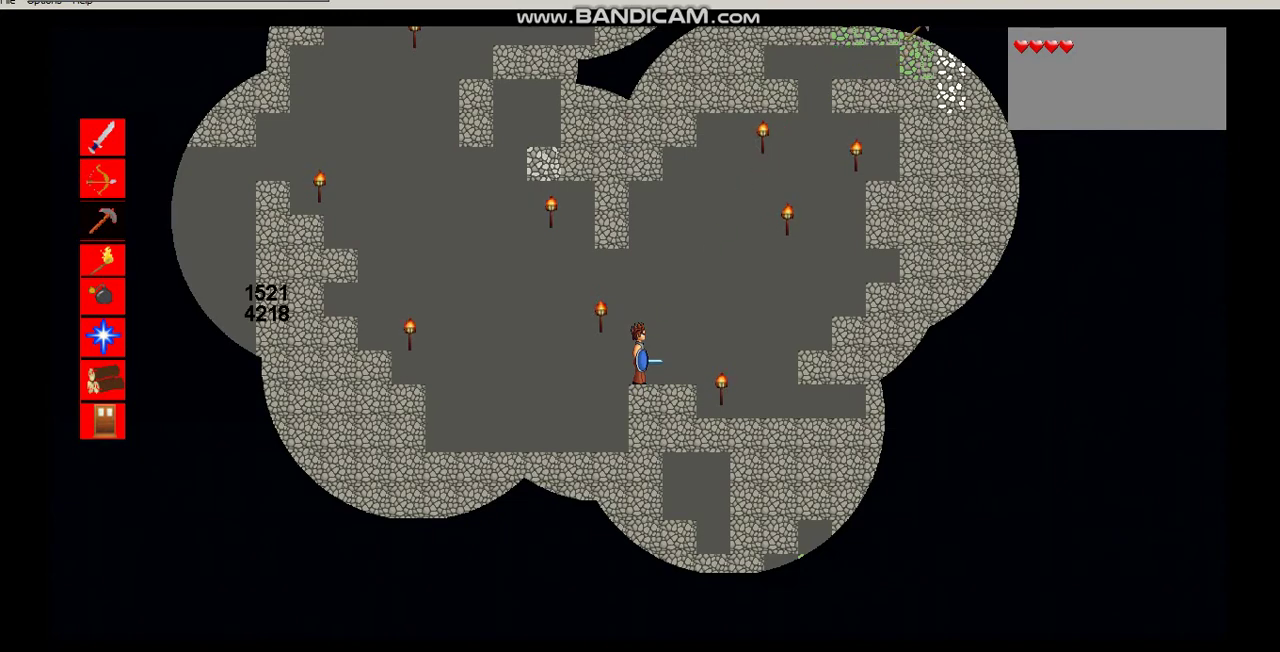
- Walk left and right, then open and close the crafting and inventory panel with E
{"action": "key", "text": "Left"}
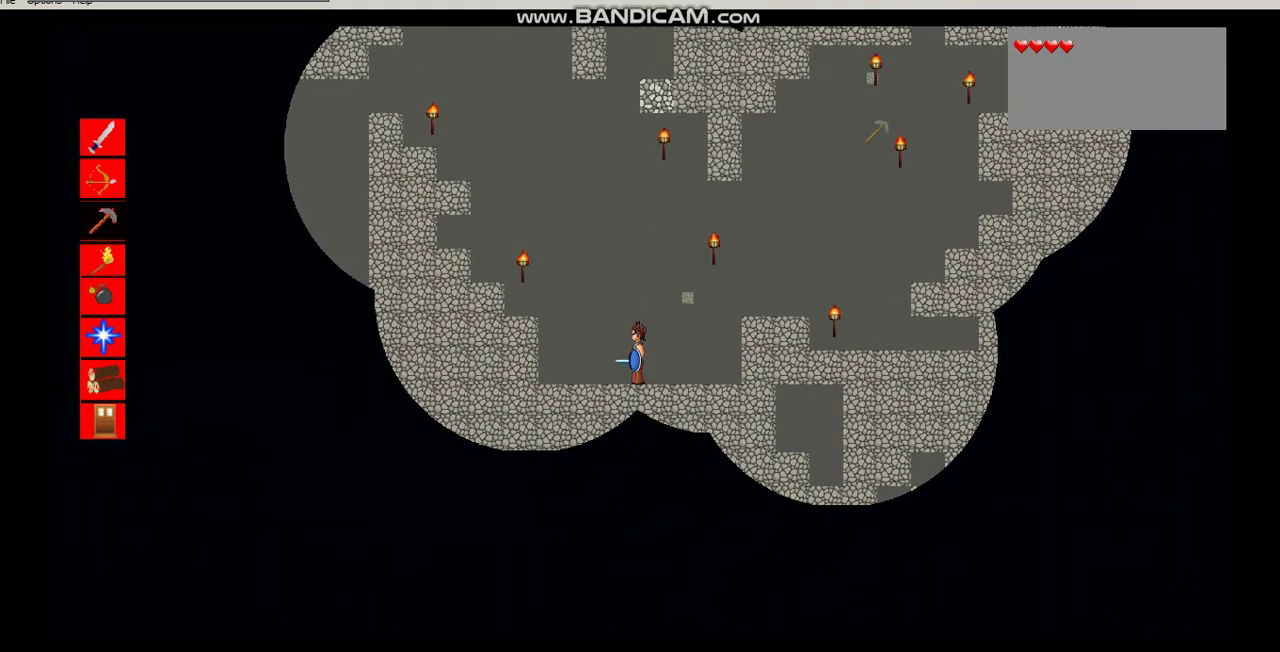
{"action": "key", "text": "Right"}
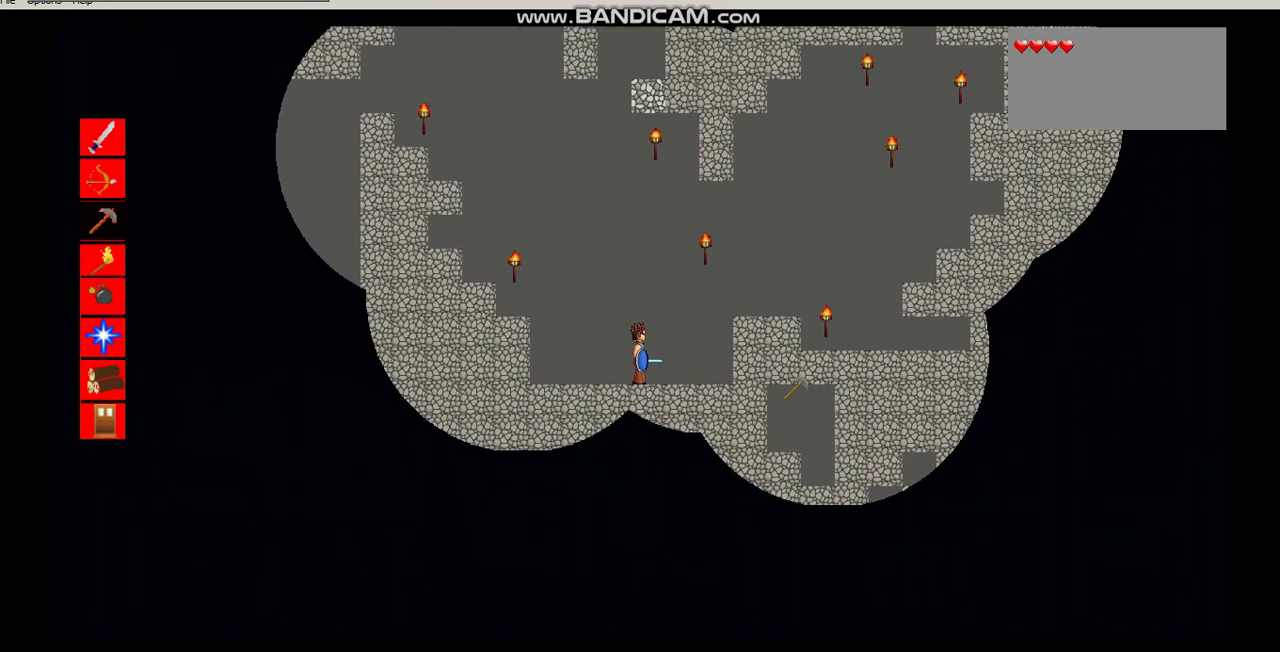
{"action": "key", "text": "e"}
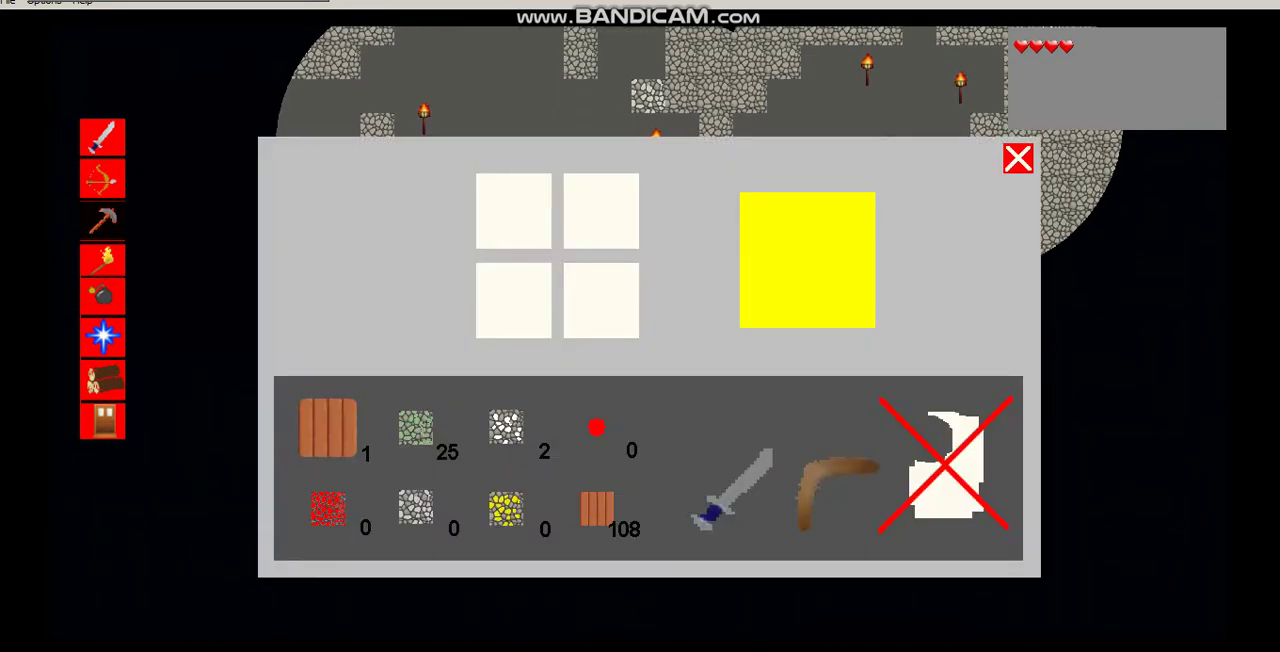
{"action": "key", "text": "e"}
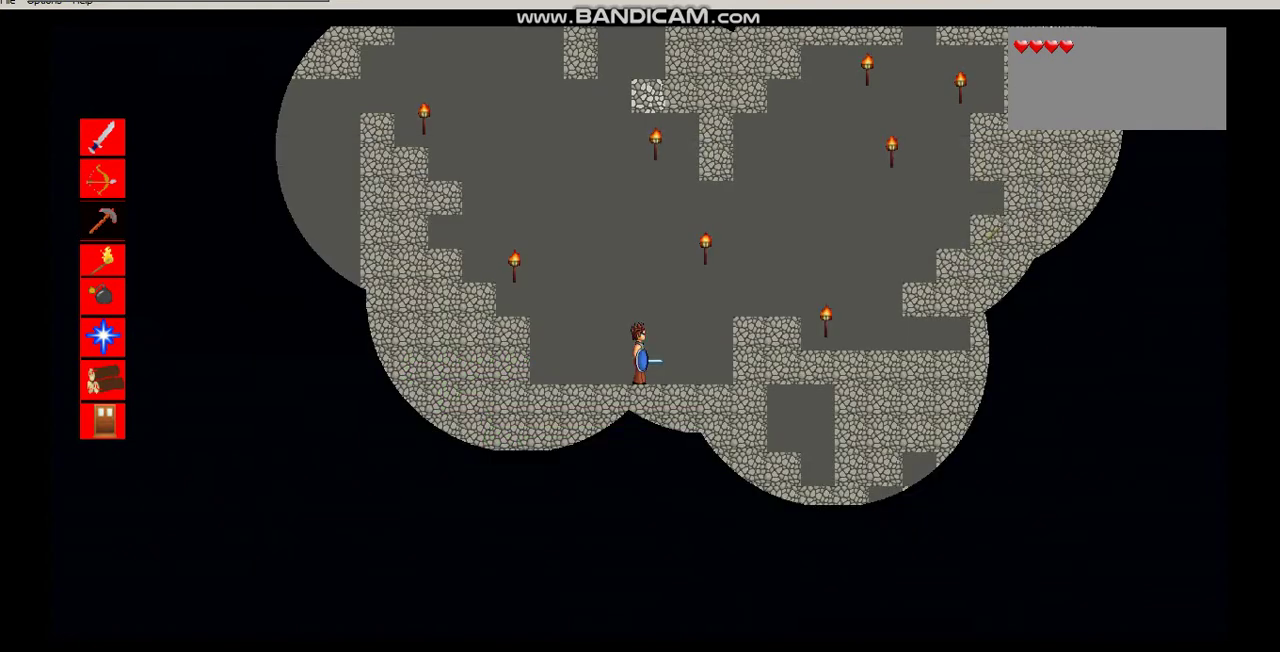
- Walk up through the cave and select the building blocks slot (7)
{"action": "key", "text": "Left"}
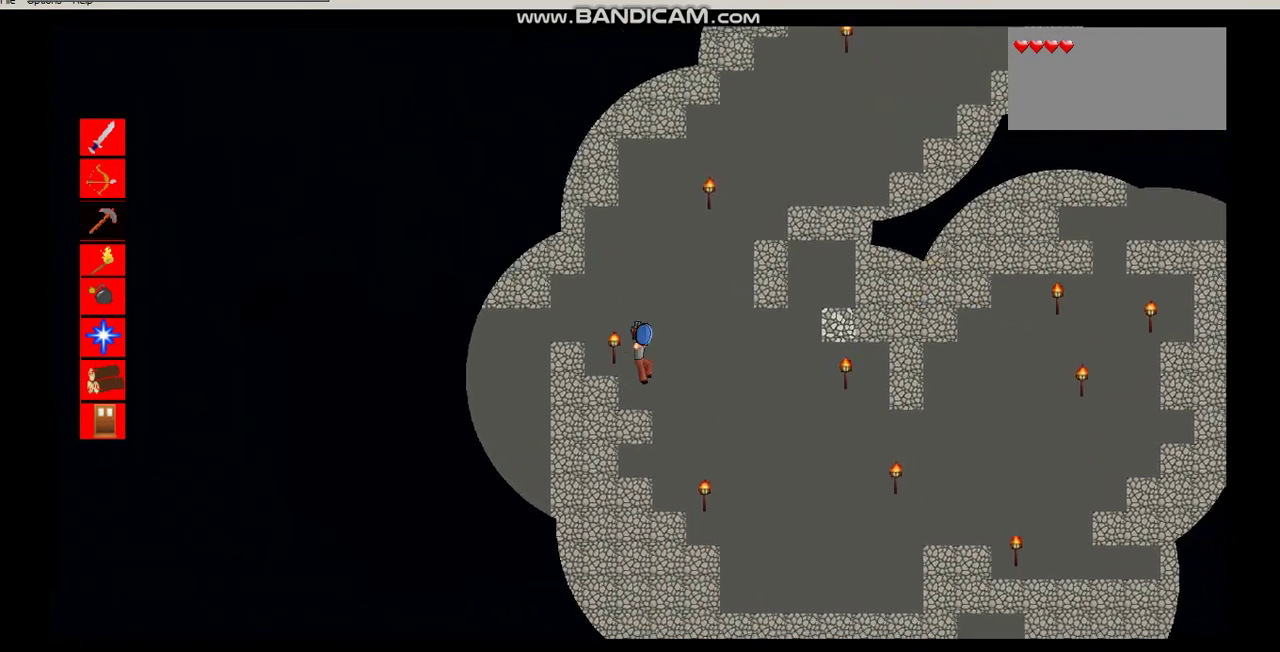
{"action": "key", "text": "Up"}
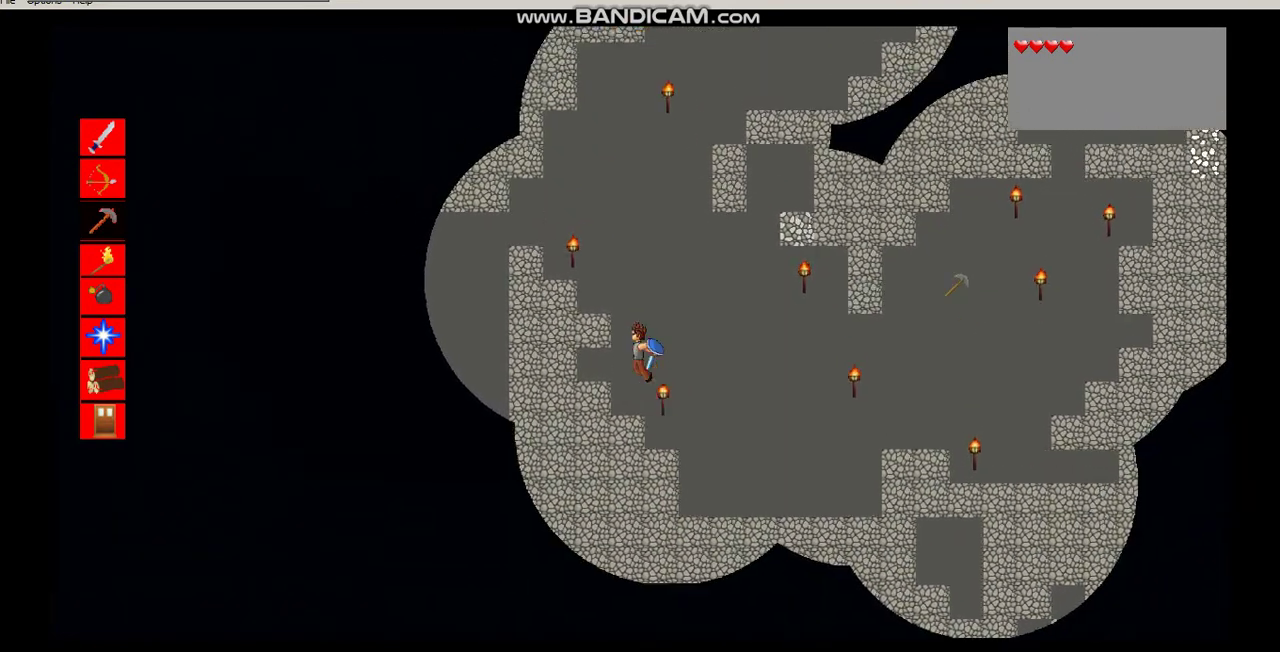
{"action": "key", "text": "Up"}
{"action": "key", "text": "5"}
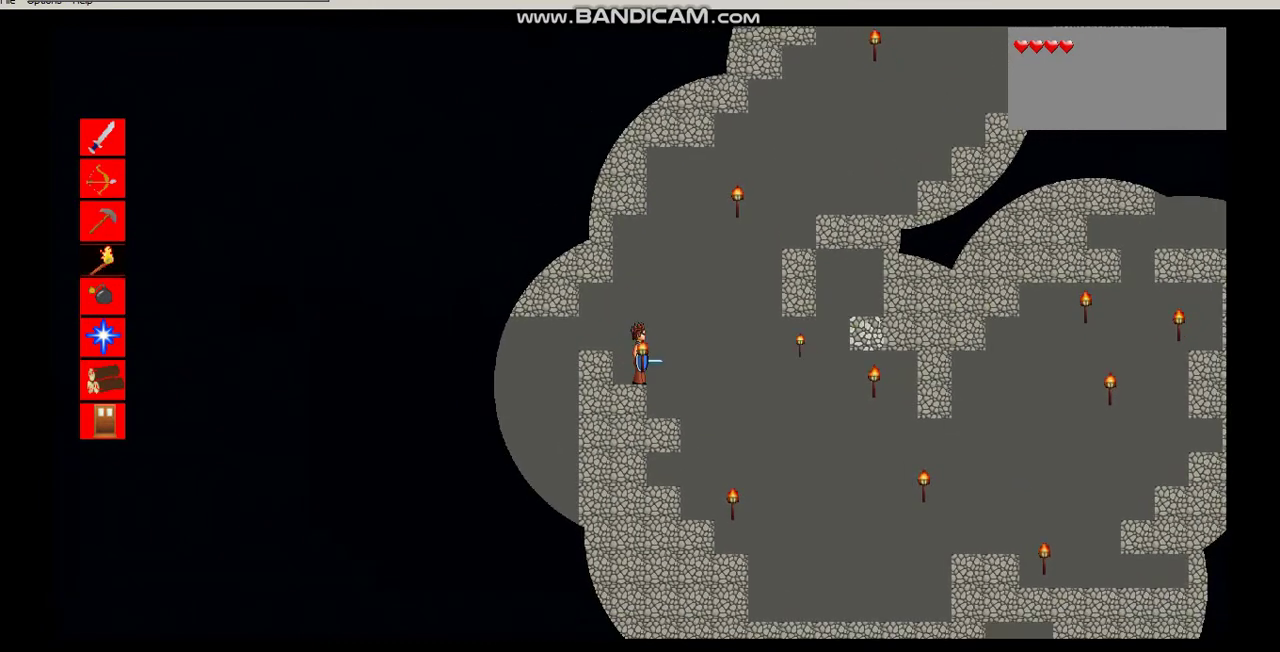
{"action": "key", "text": "7"}
- Place three stone blocks beside the player while climbing, then equip torches (slot 4)
{"action": "left_click", "coordinate": [688, 400]}
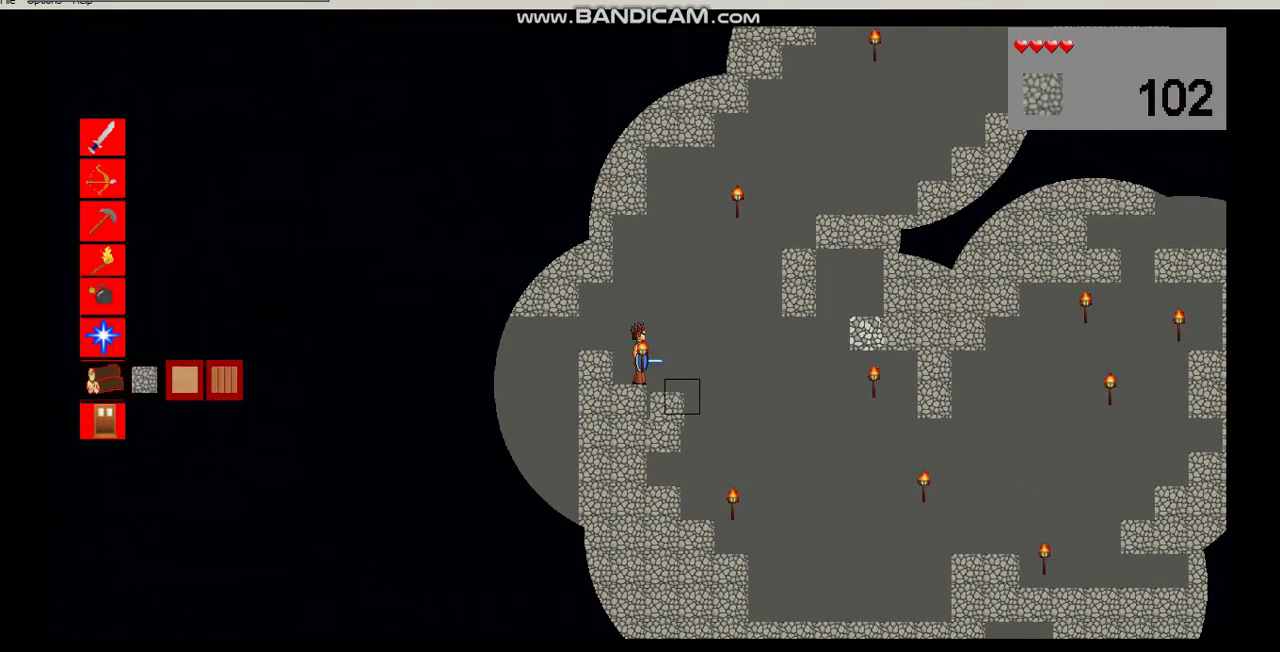
{"action": "left_click", "coordinate": [704, 368]}
{"action": "key", "text": "Up"}
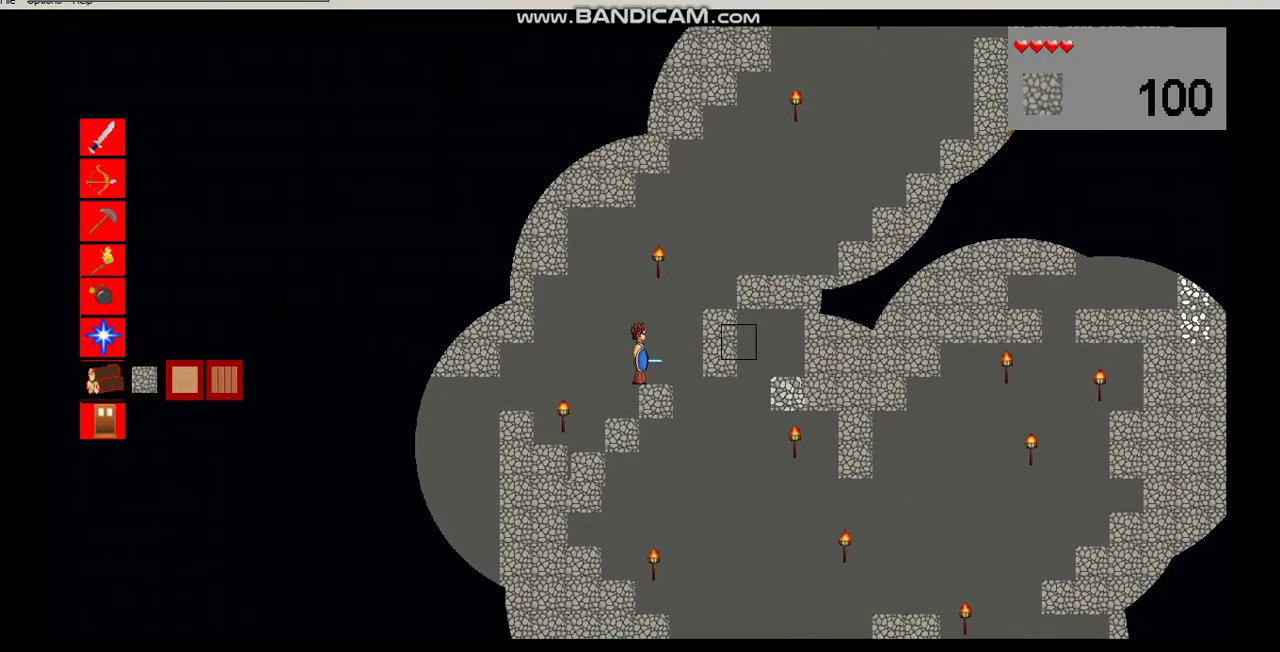
{"action": "left_click", "coordinate": [704, 354]}
{"action": "key", "text": "Up"}
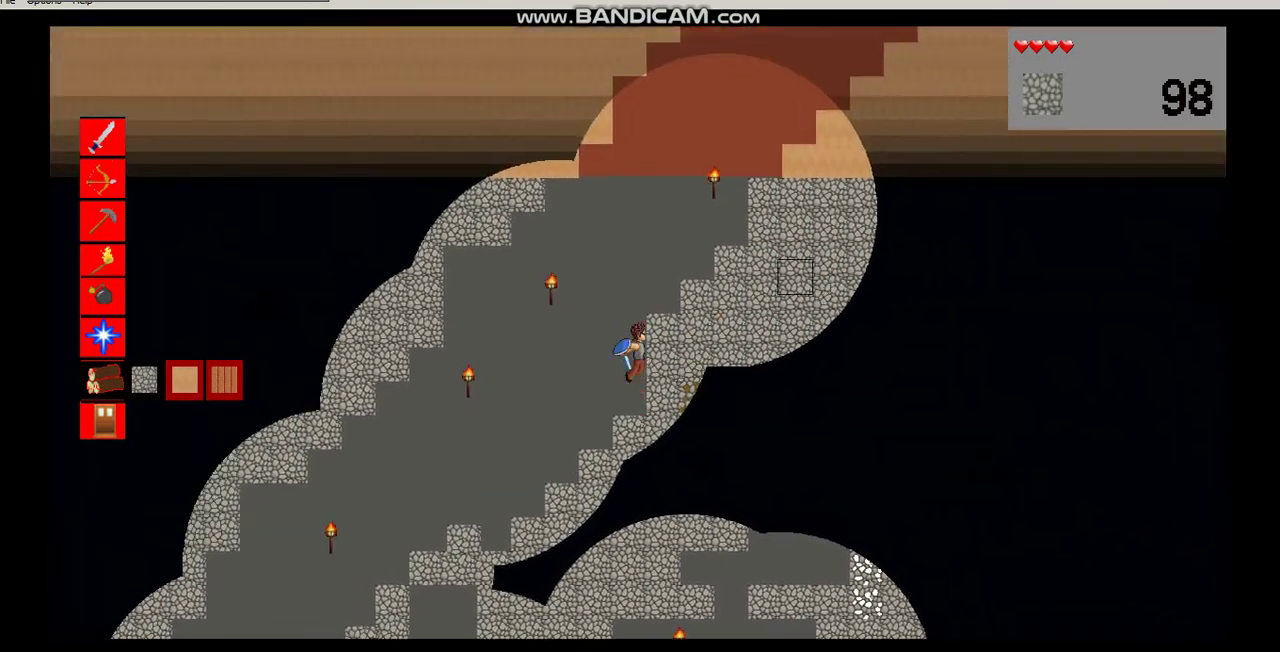
{"action": "key", "text": "Up"}
{"action": "key", "text": "4"}
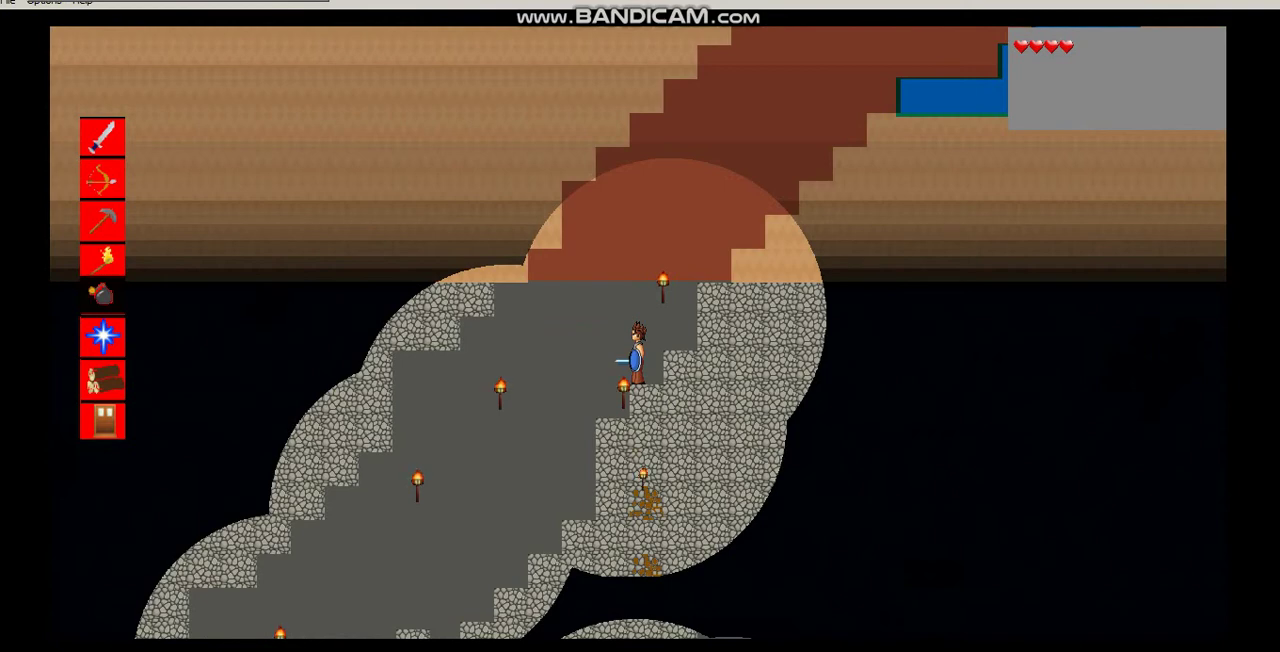
- Swap between bow and pickaxe, climb to the grassy surface, walk right, and open crafting
{"action": "key", "text": "3"}
{"action": "key", "text": "2"}
{"action": "key", "text": "3"}
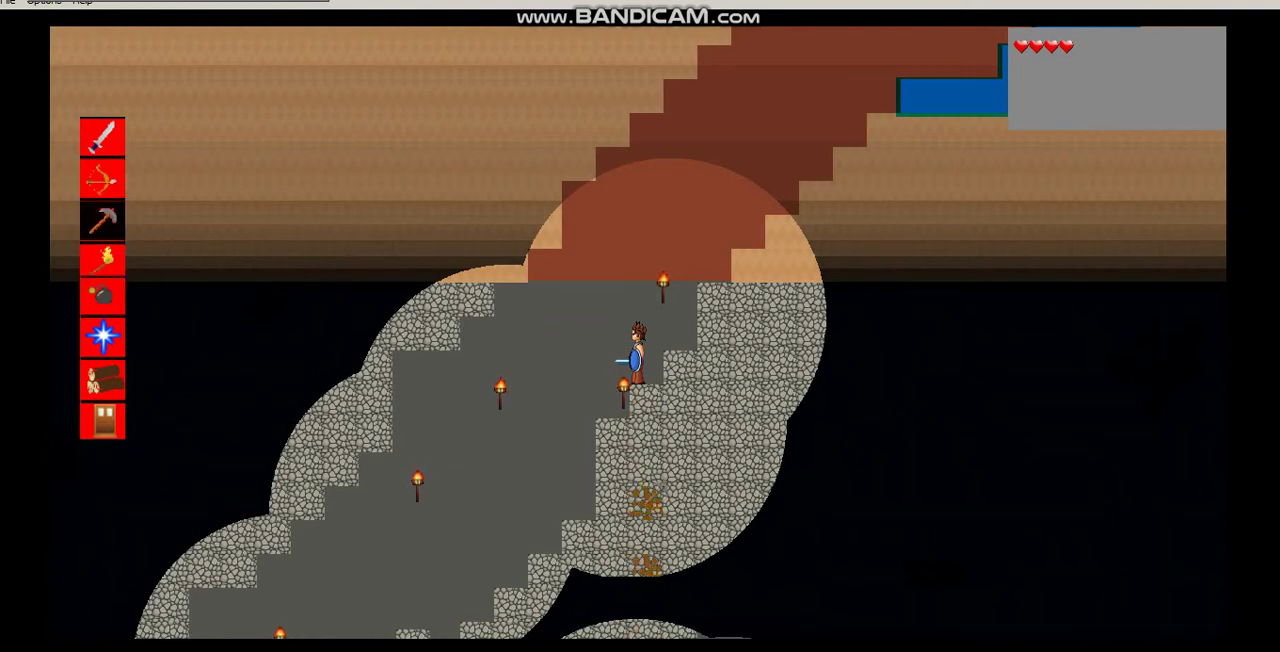
{"action": "key", "text": "w"}
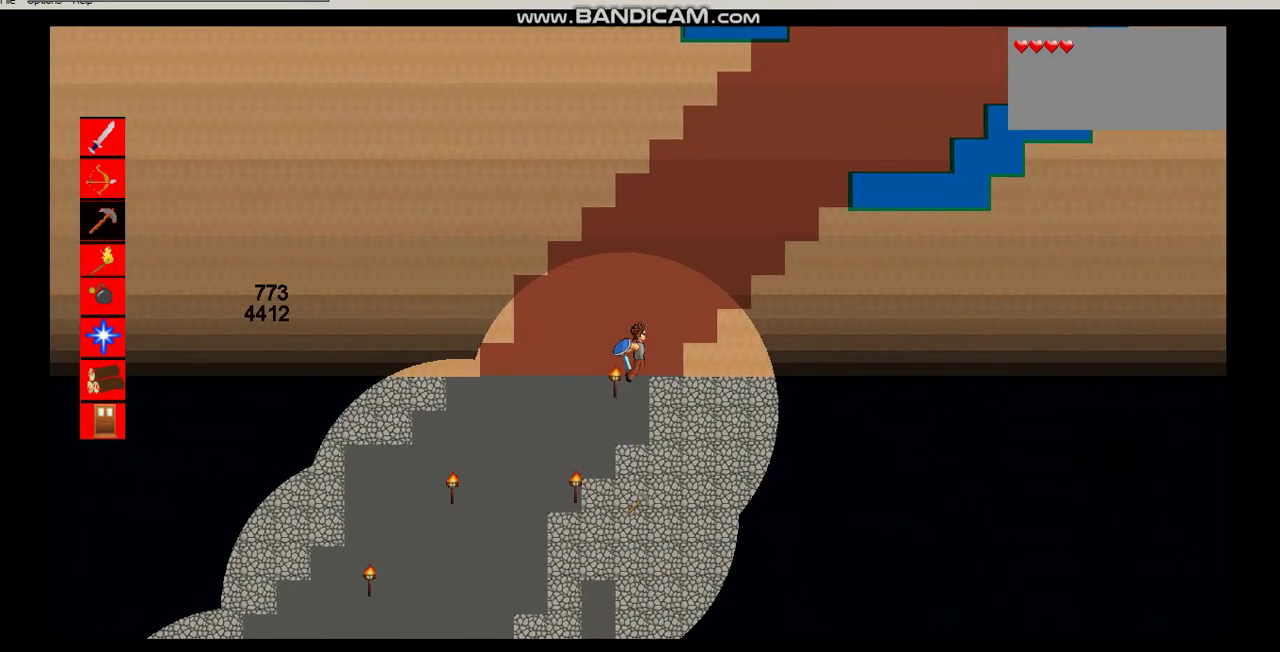
{"action": "key", "text": "w"}
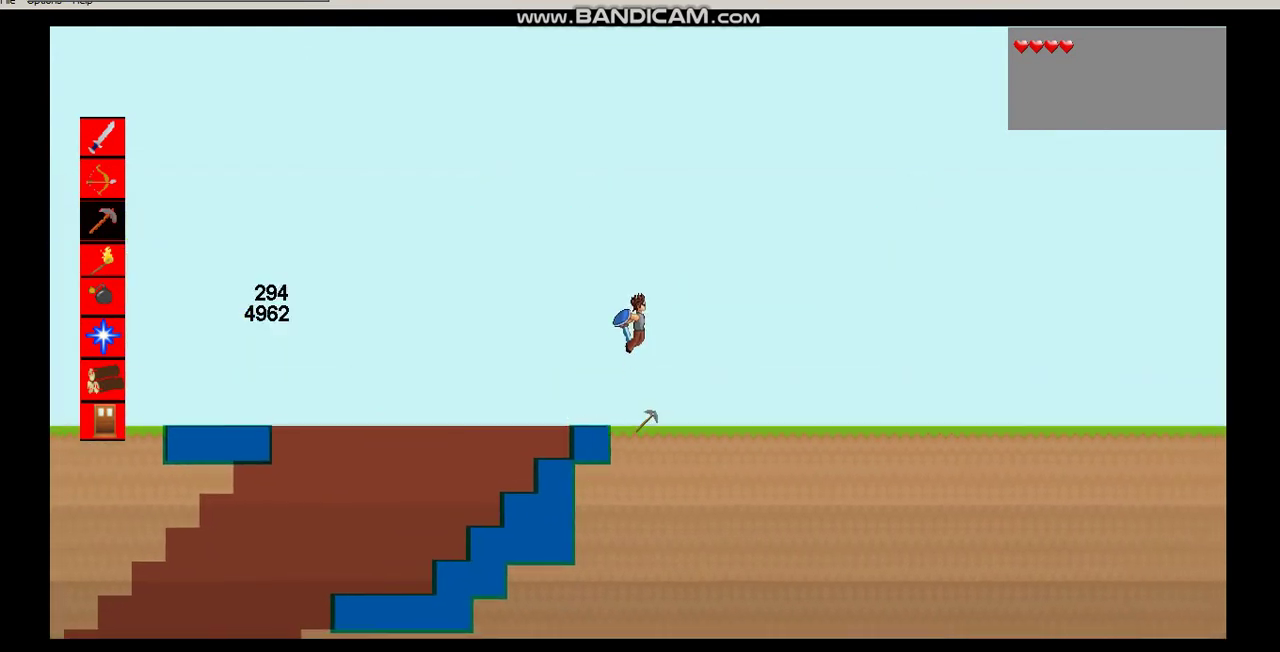
{"action": "key", "text": "d"}
{"action": "key", "text": "5"}
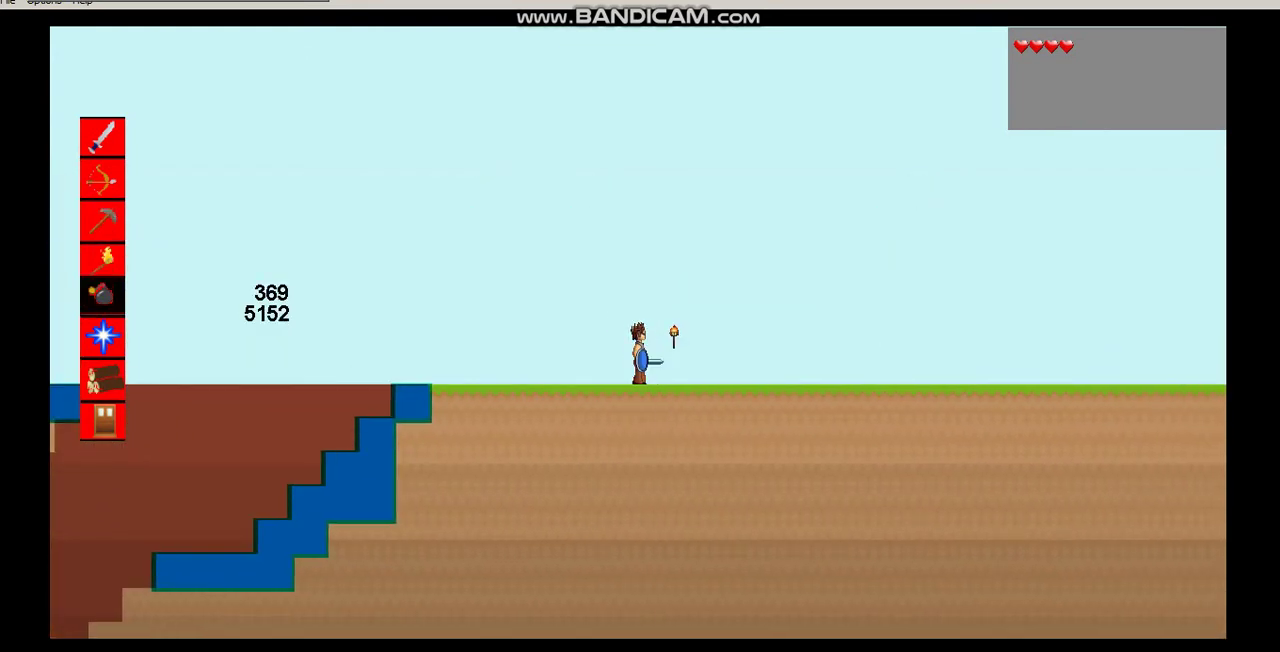
{"action": "key", "text": "e"}
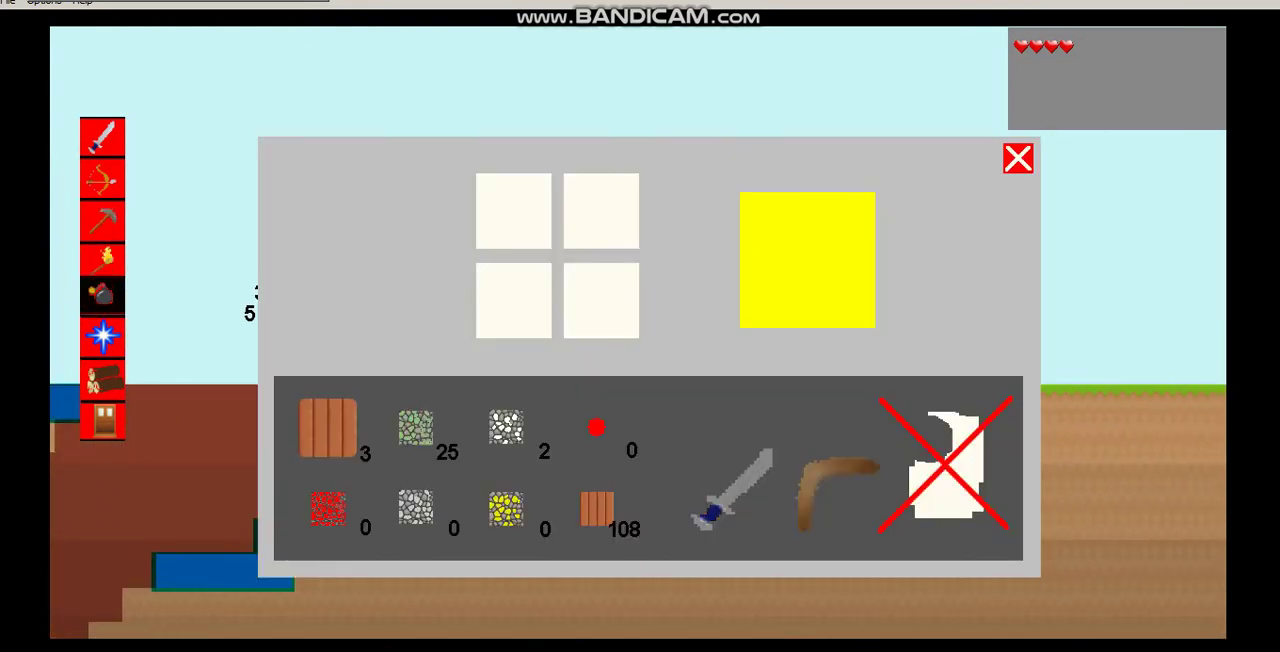
- Try wood planks and a dirt block in the crafting grid, then remove the dirt
{"action": "left_click", "coordinate": [597, 508]}
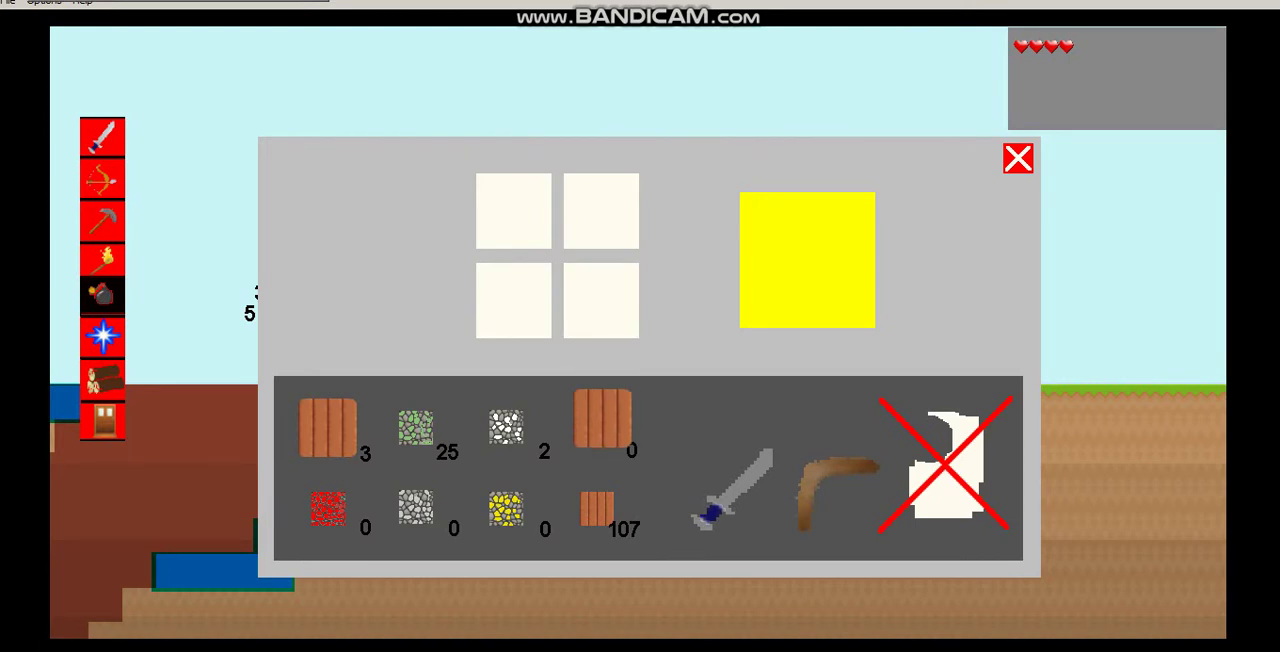
{"action": "right_click", "coordinate": [600, 300]}
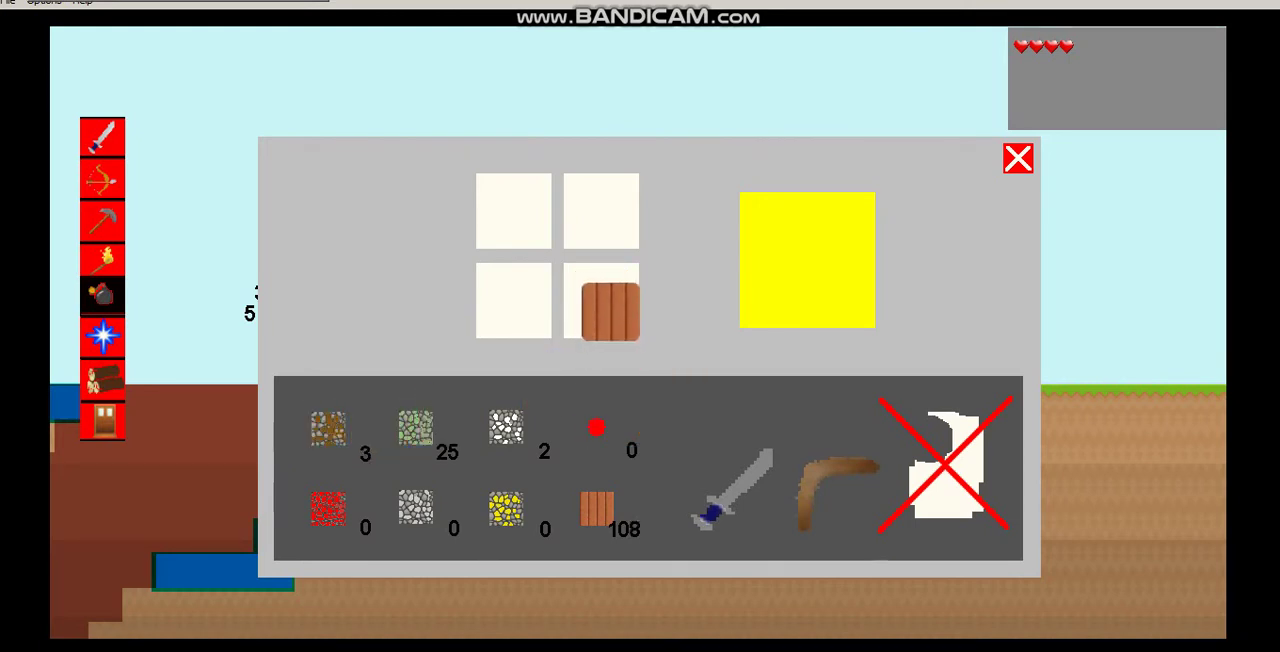
{"action": "right_click", "coordinate": [600, 300]}
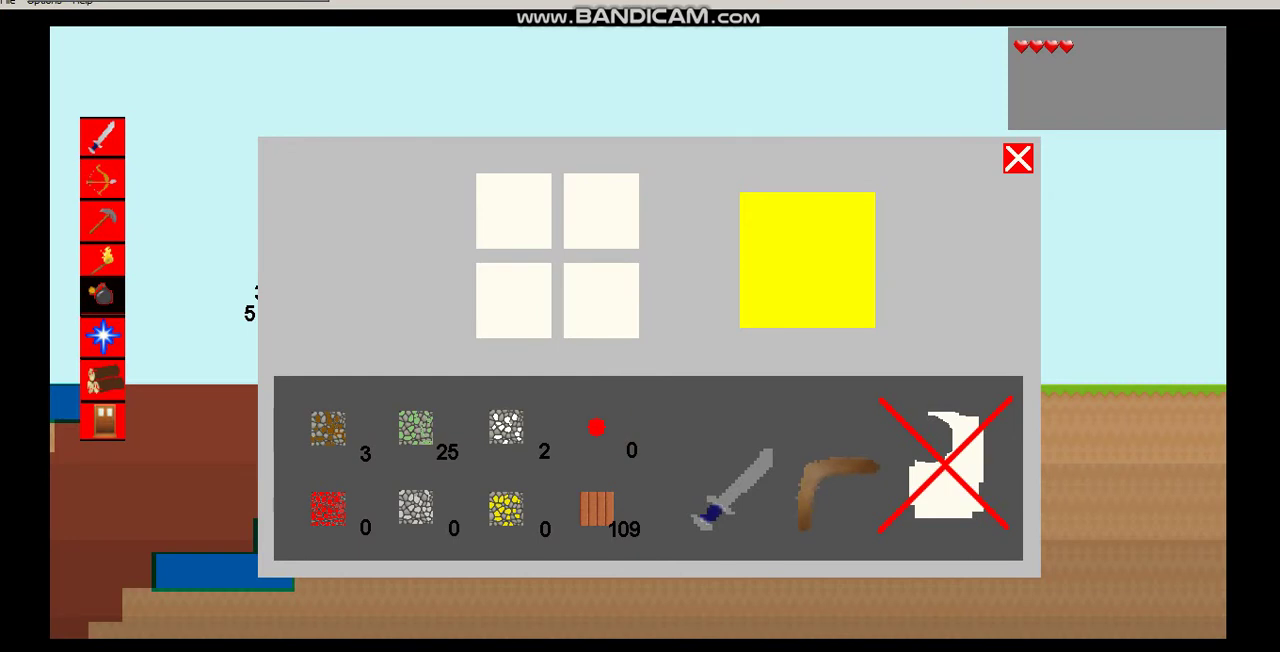
{"action": "left_click", "coordinate": [328, 428]}
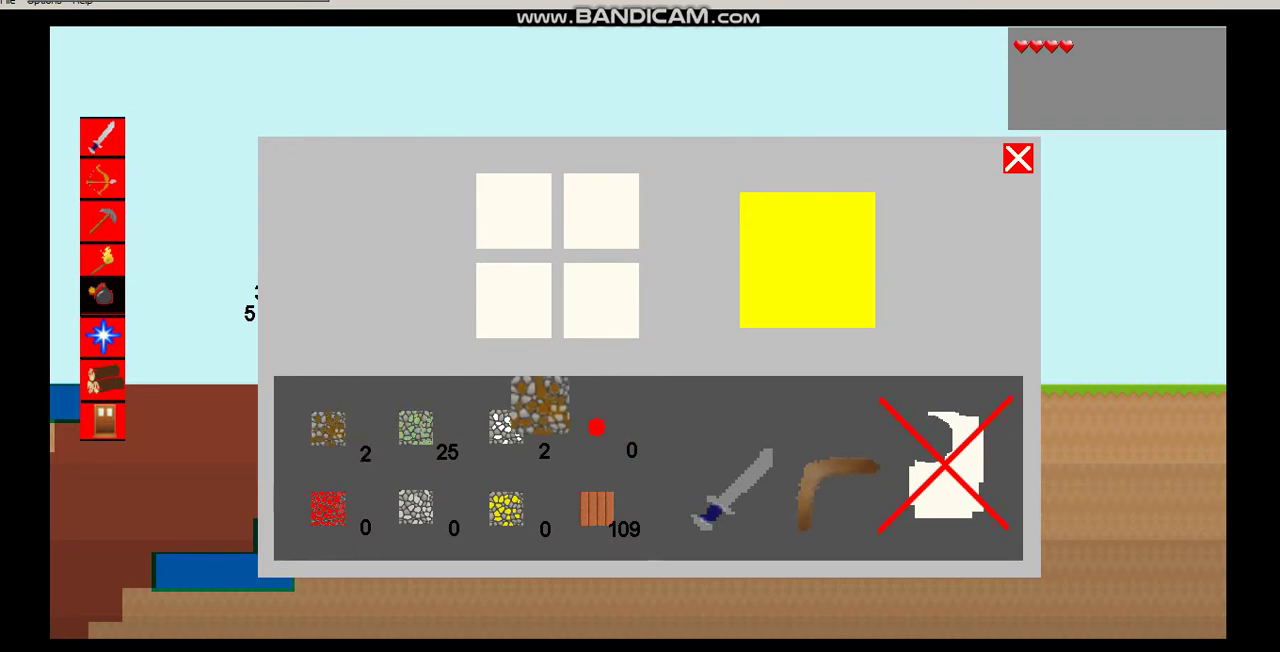
{"action": "left_click", "coordinate": [513, 298]}
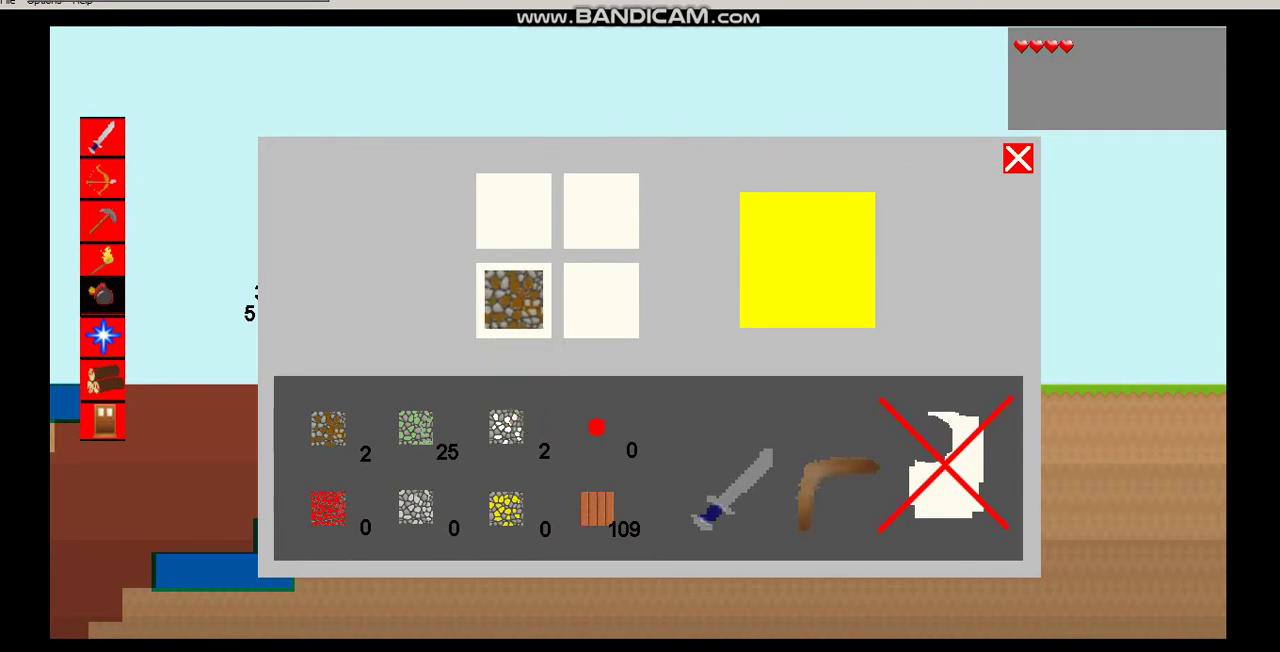
{"action": "right_click", "coordinate": [513, 298]}
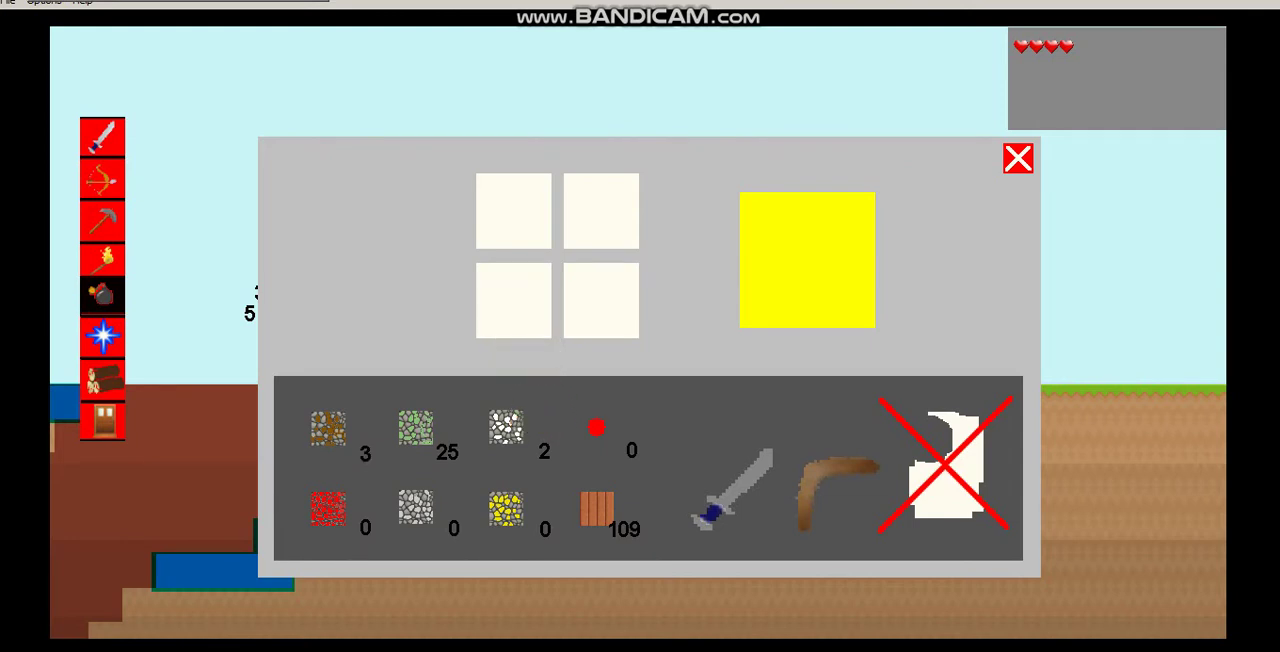
{"action": "left_click", "coordinate": [735, 487]}
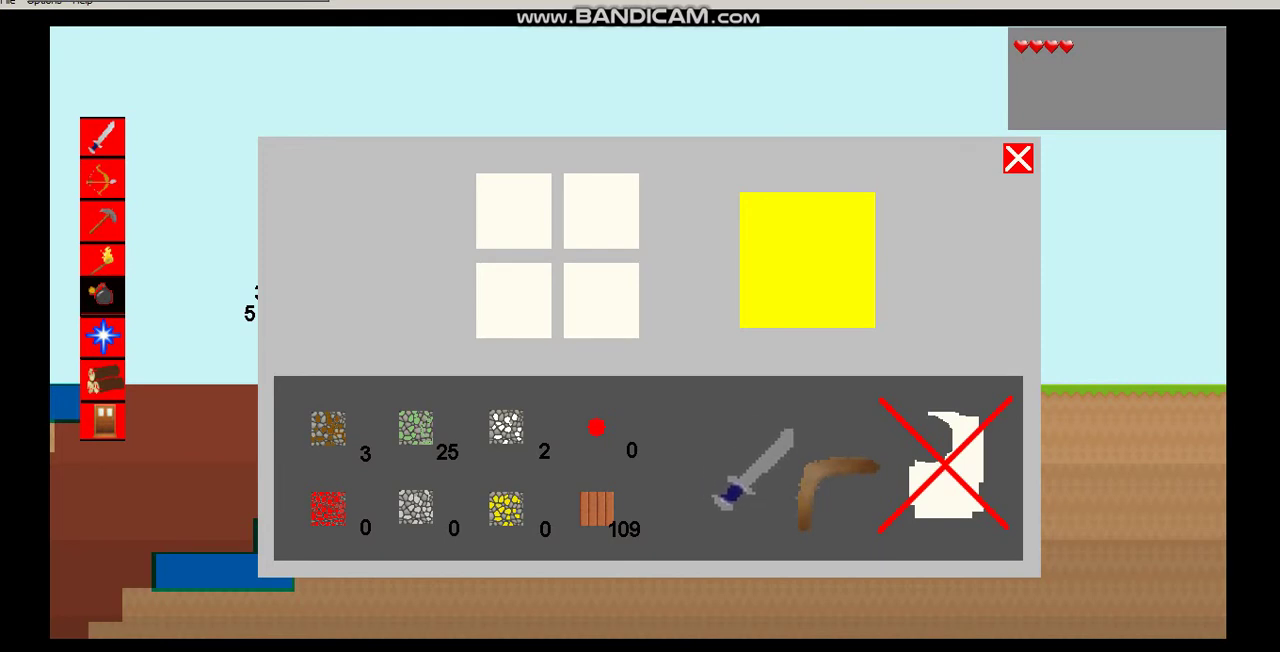
{"action": "left_click", "coordinate": [735, 487]}
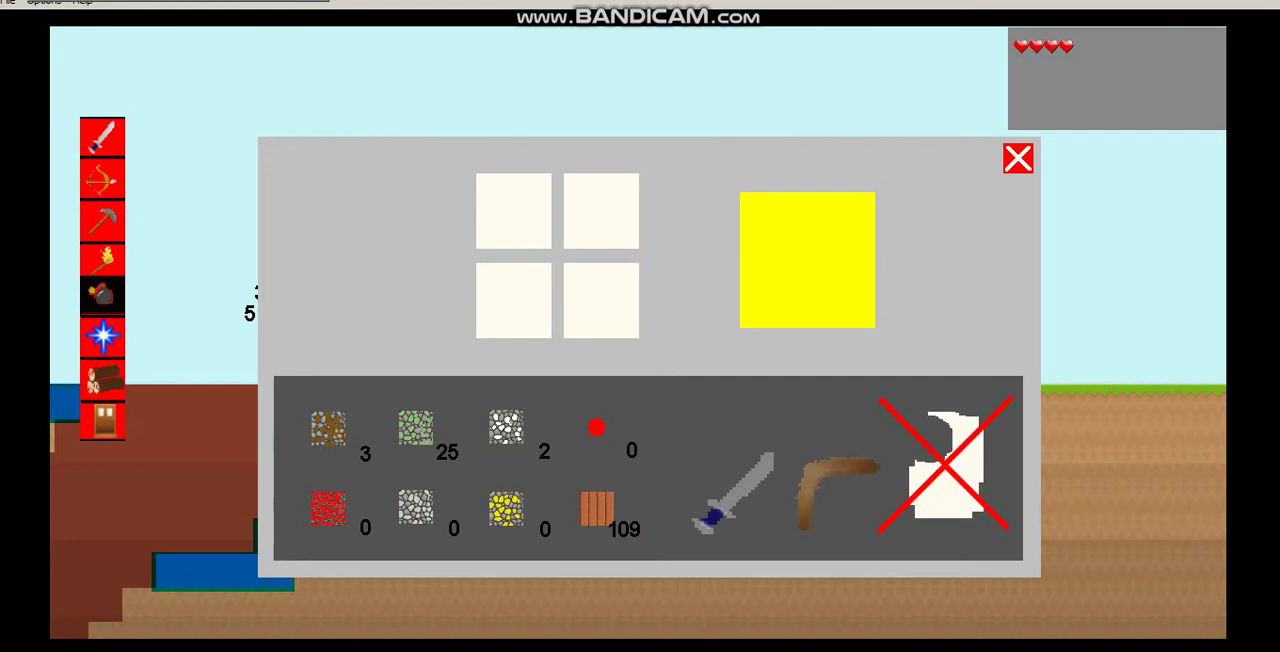
- Craft the white sword from the old sword plus three dirt blocks
{"action": "left_click_drag", "start_coordinate": [327, 427], "coordinate": [330, 420]}
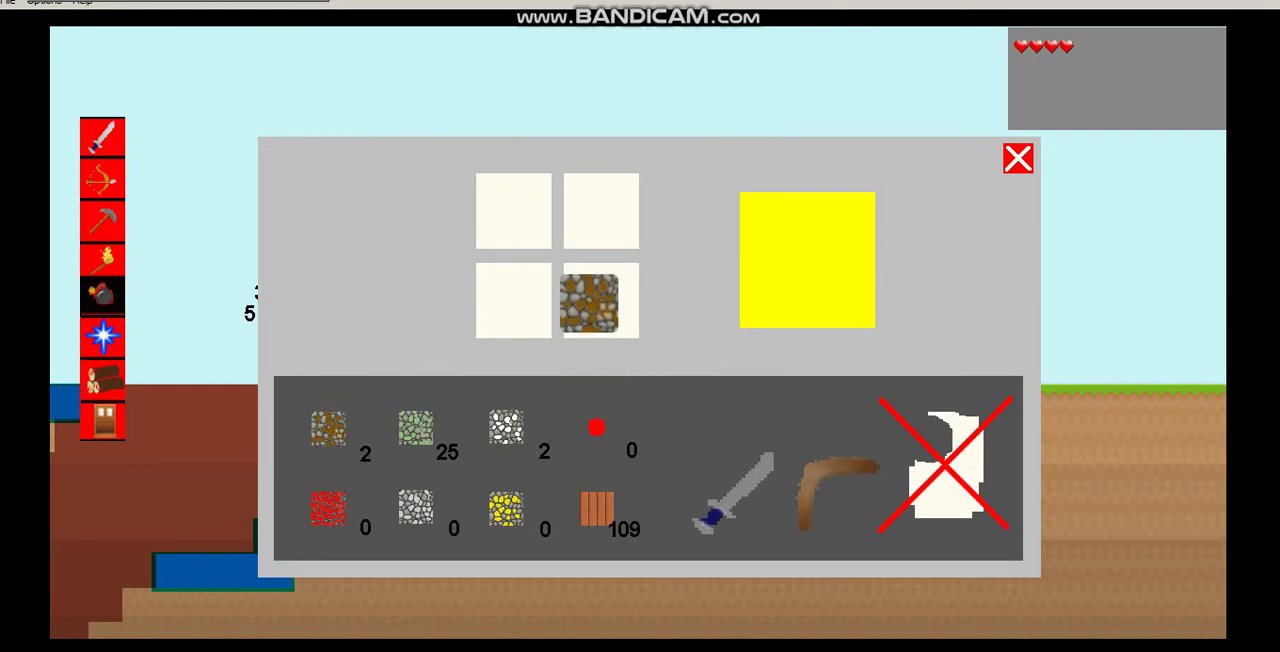
{"action": "left_click", "coordinate": [735, 490]}
{"action": "left_click", "coordinate": [513, 210]}
{"action": "left_click", "coordinate": [513, 300]}
{"action": "left_click", "coordinate": [513, 300]}
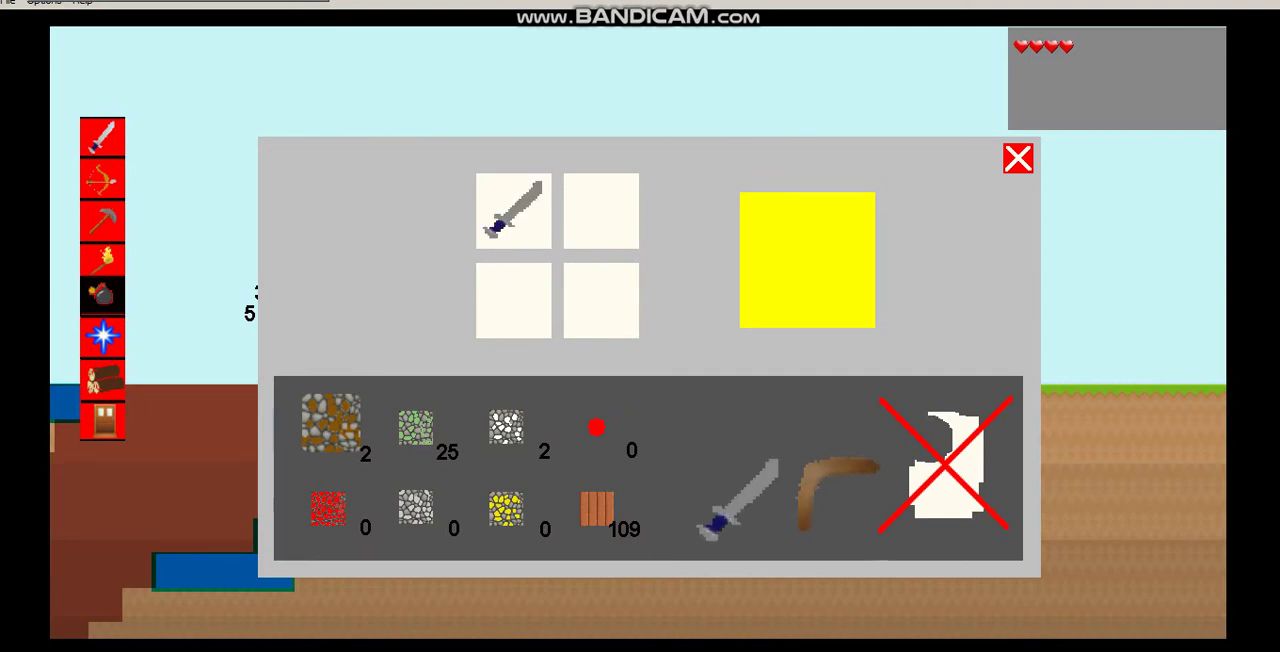
{"action": "left_click_drag", "start_coordinate": [330, 423], "coordinate": [601, 210]}
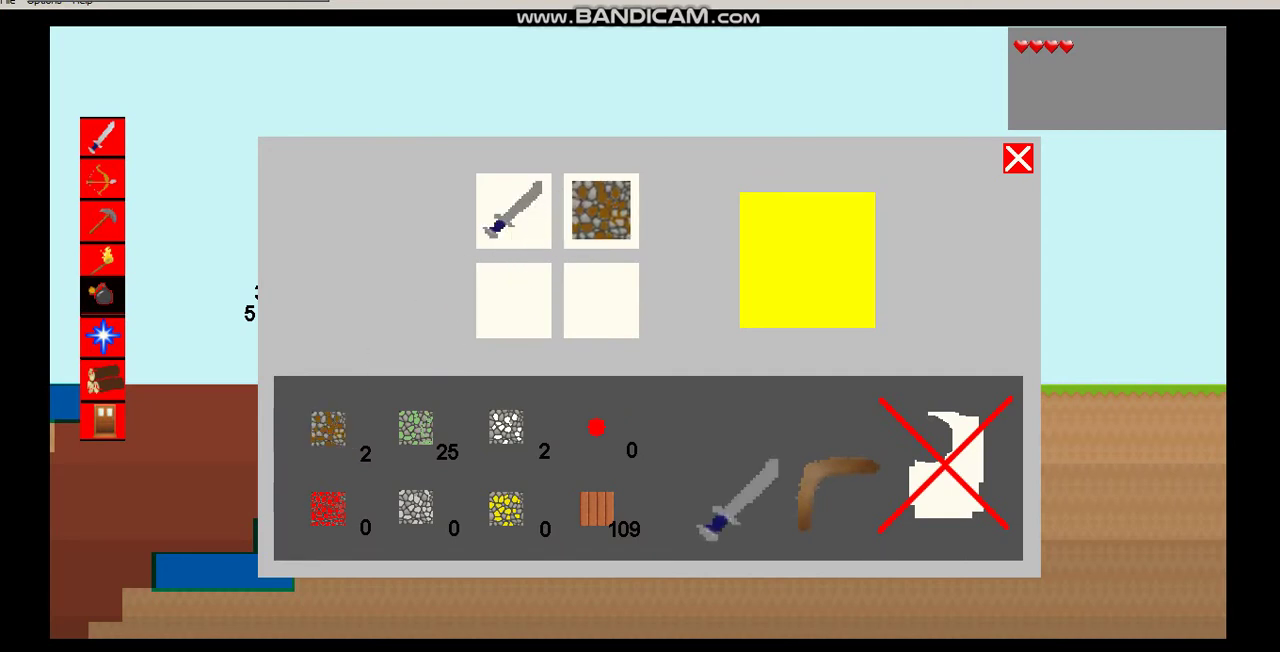
{"action": "left_click_drag", "start_coordinate": [328, 427], "coordinate": [513, 300]}
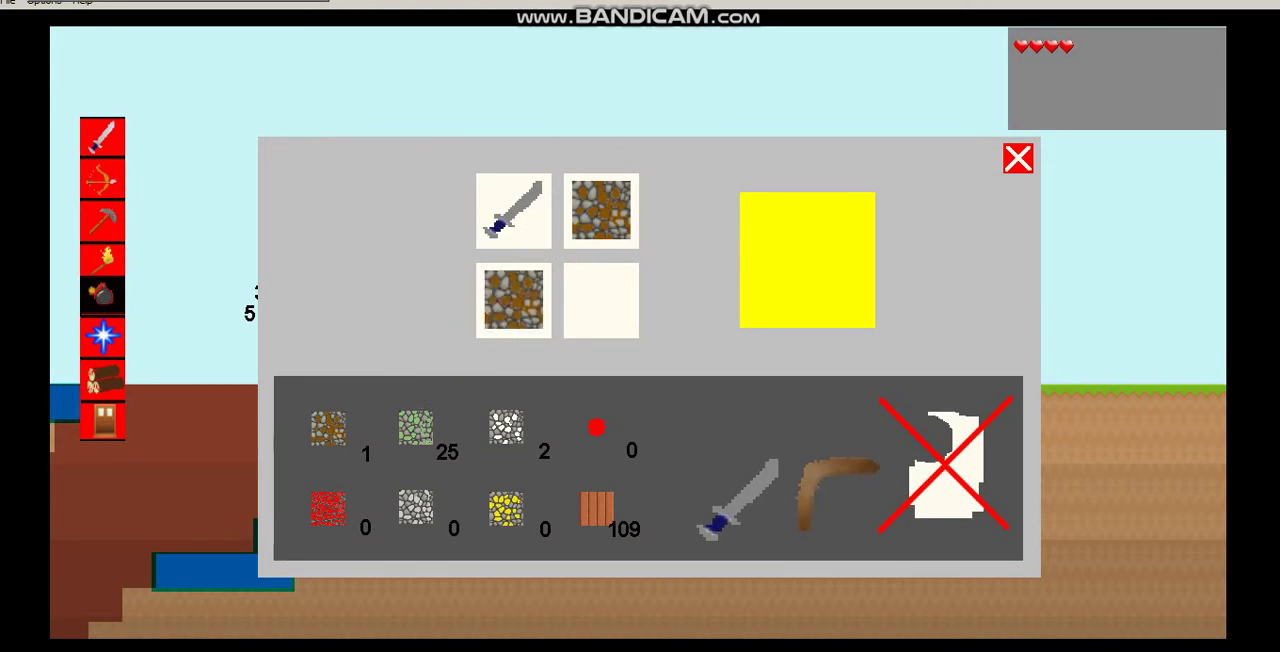
{"action": "left_click_drag", "start_coordinate": [328, 427], "coordinate": [601, 300]}
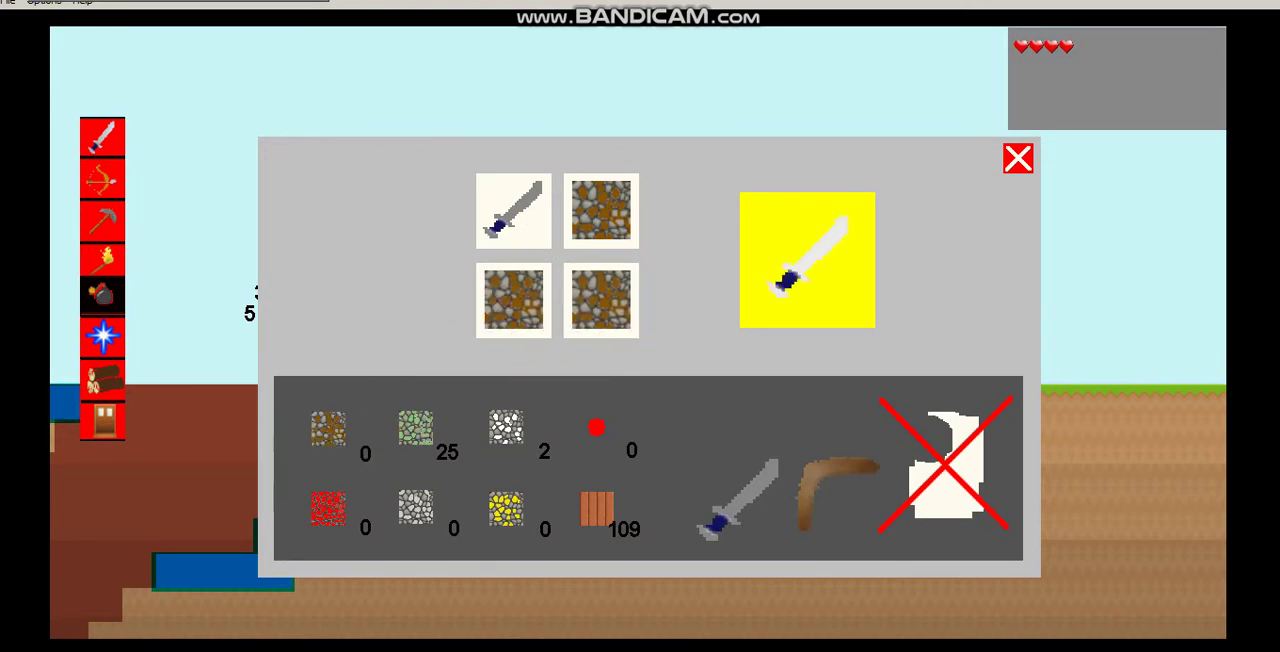
{"action": "left_click", "coordinate": [807, 260]}
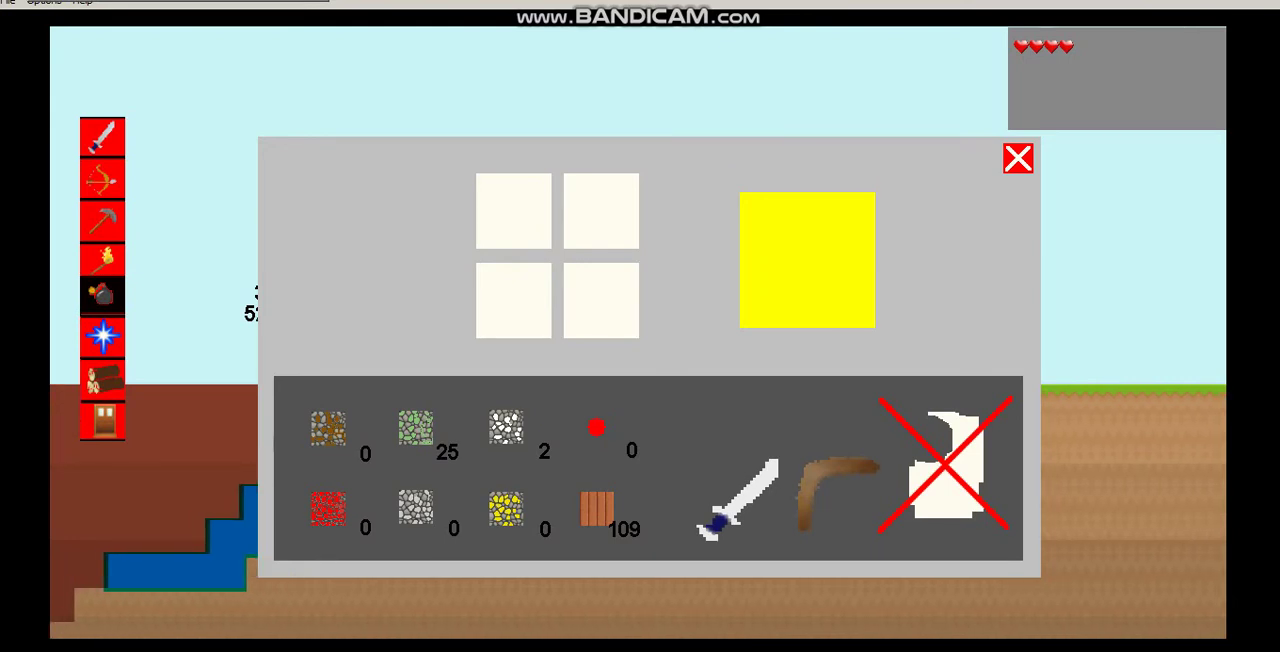
- Fill the four grid slots with mossy green stones and collect the result
{"action": "left_click", "coordinate": [415, 427]}
{"action": "left_click_drag", "start_coordinate": [415, 427], "coordinate": [513, 299]}
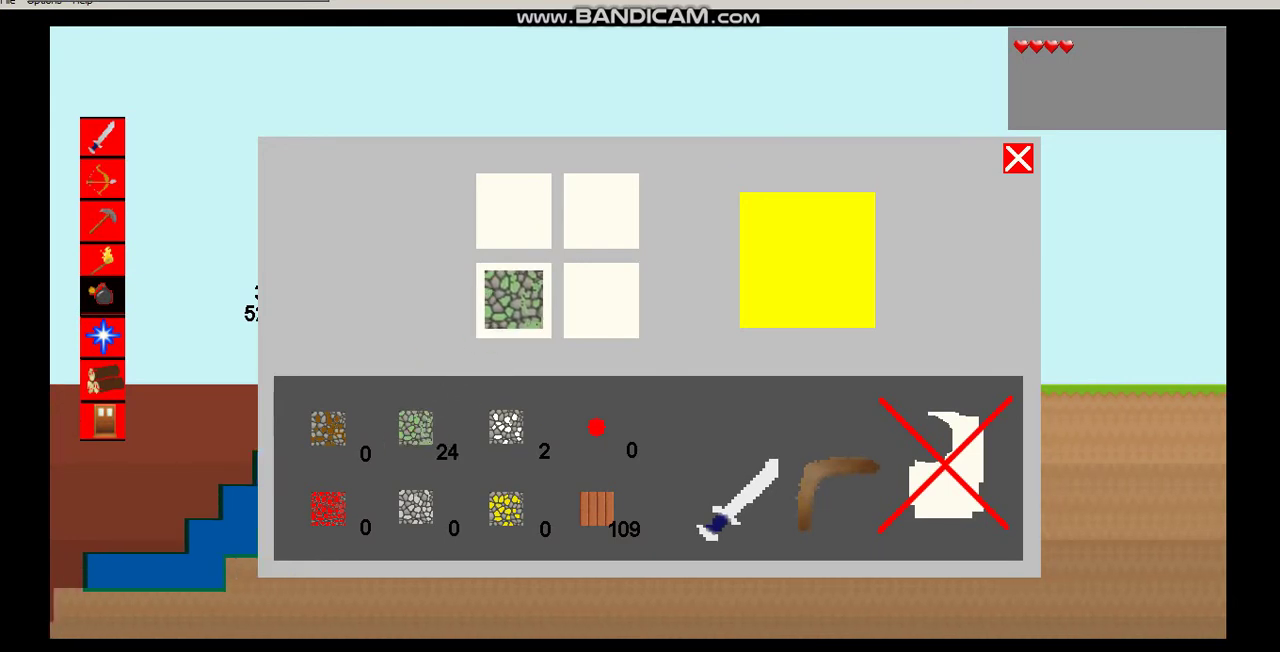
{"action": "left_click", "coordinate": [415, 427]}
{"action": "left_click_drag", "start_coordinate": [415, 427], "coordinate": [513, 211]}
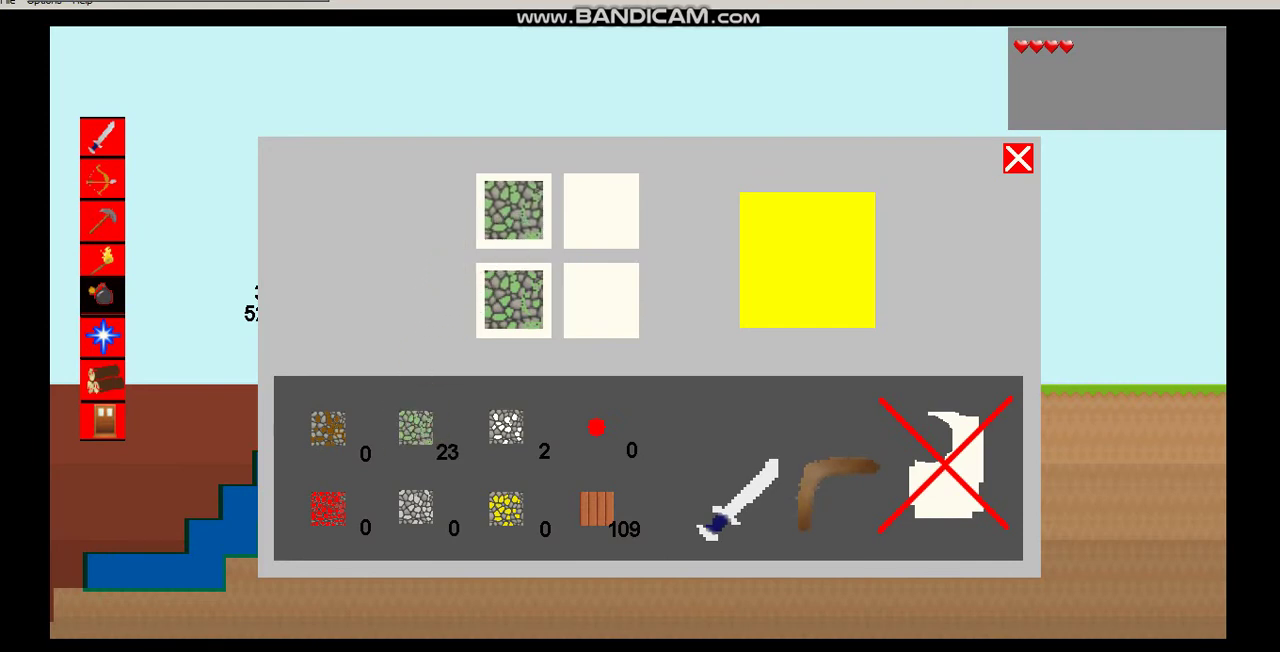
{"action": "left_click", "coordinate": [415, 427]}
{"action": "left_click_drag", "start_coordinate": [415, 427], "coordinate": [600, 299]}
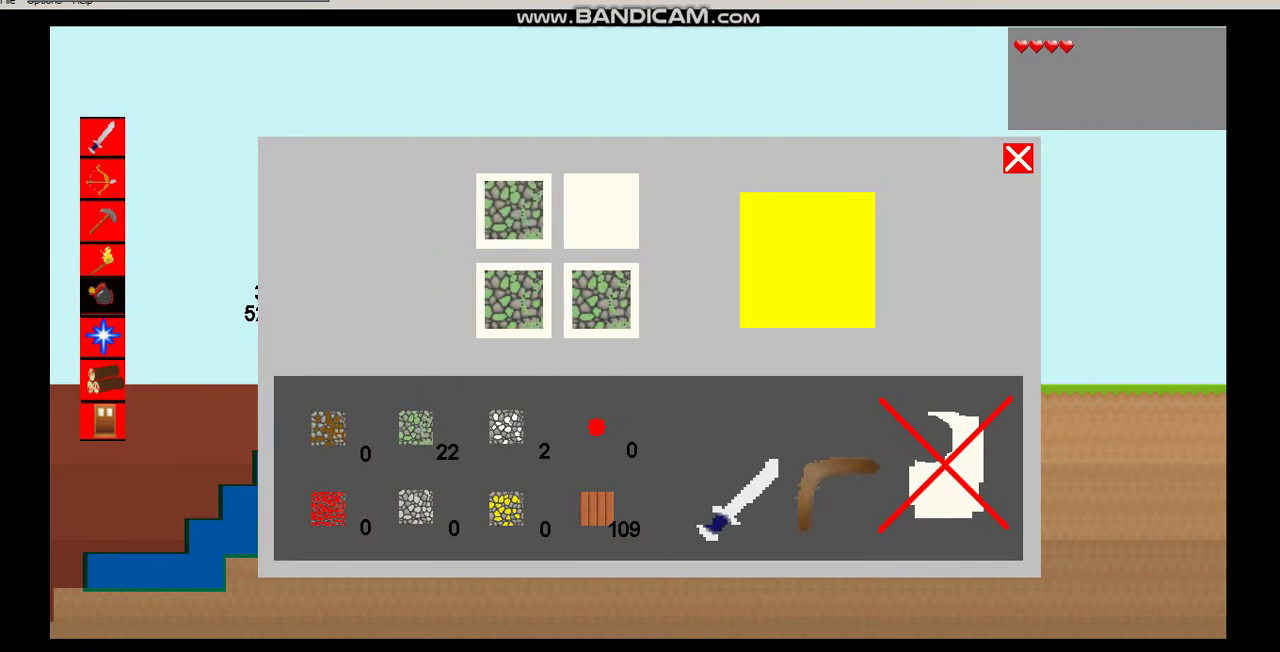
{"action": "left_click_drag", "start_coordinate": [415, 427], "coordinate": [600, 211]}
{"action": "left_click", "coordinate": [807, 260]}
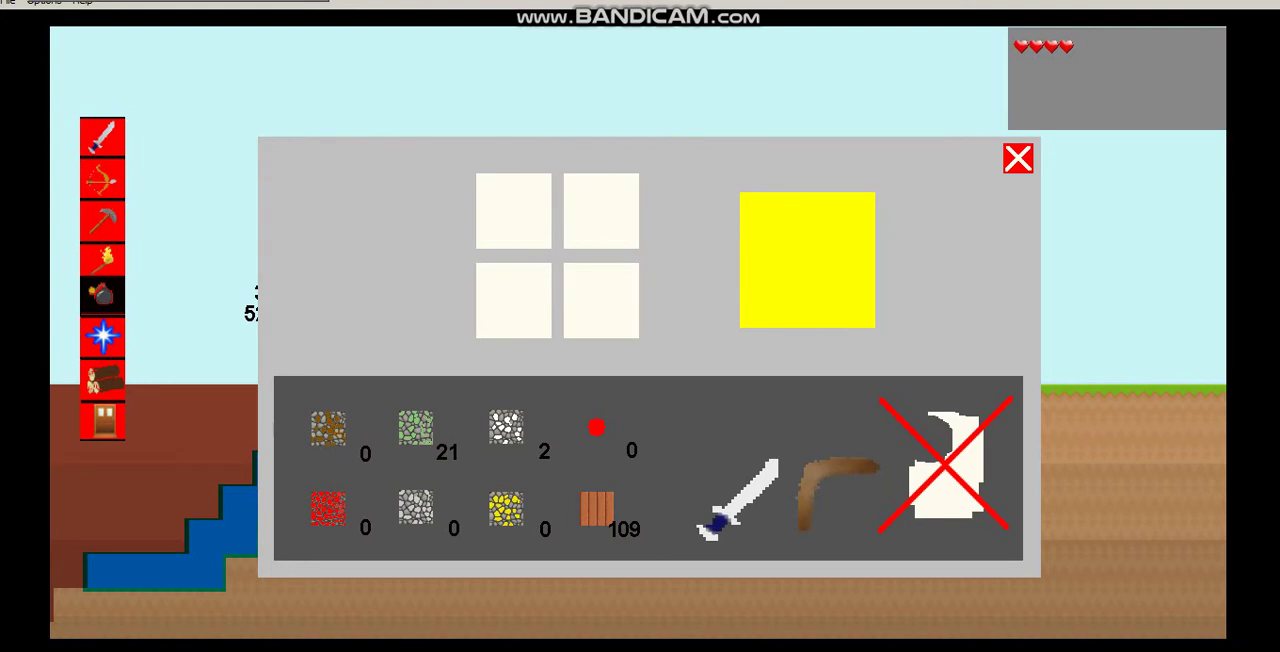
- Close crafting and walk left down the staircase pit into the stone cave
{"action": "key", "text": "Escape"}
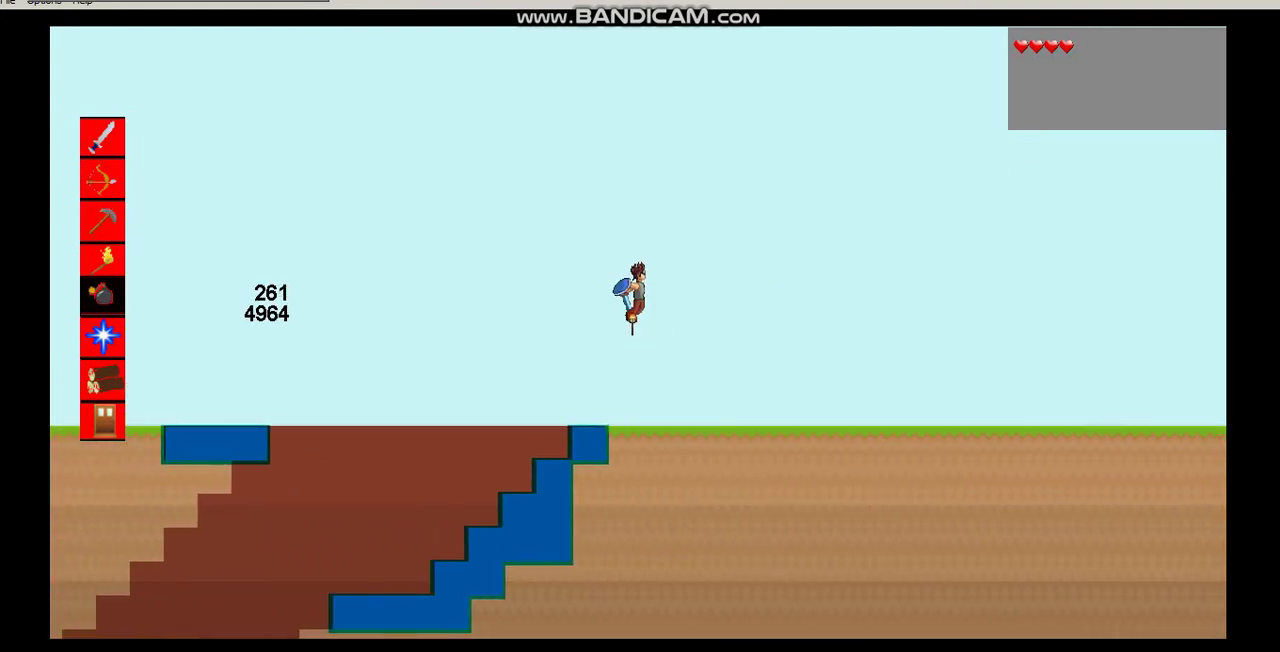
{"action": "key", "text": "Left"}
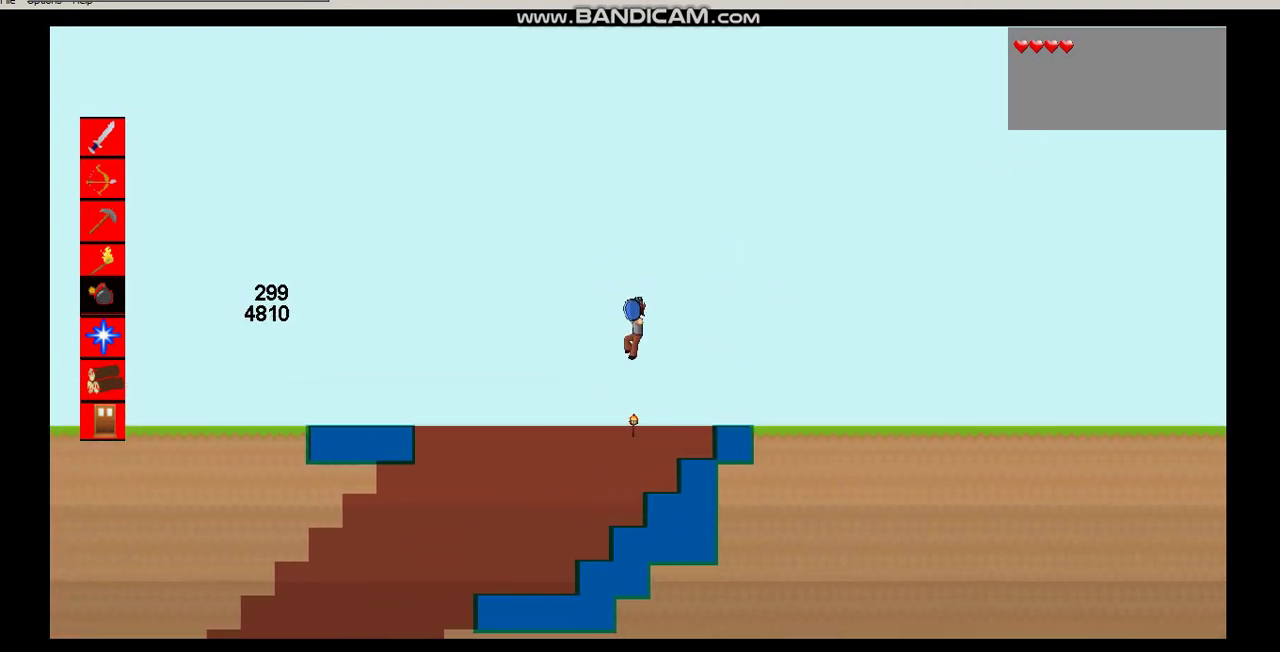
{"action": "key", "text": "Left"}
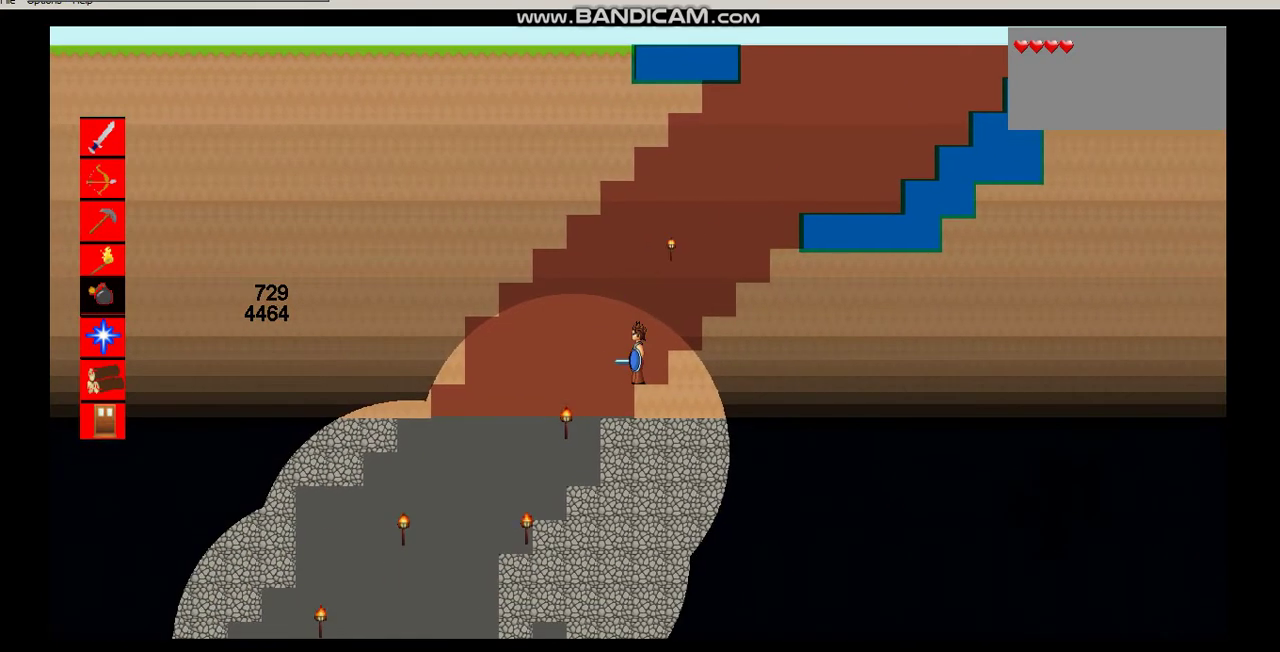
{"action": "key", "text": "Left"}
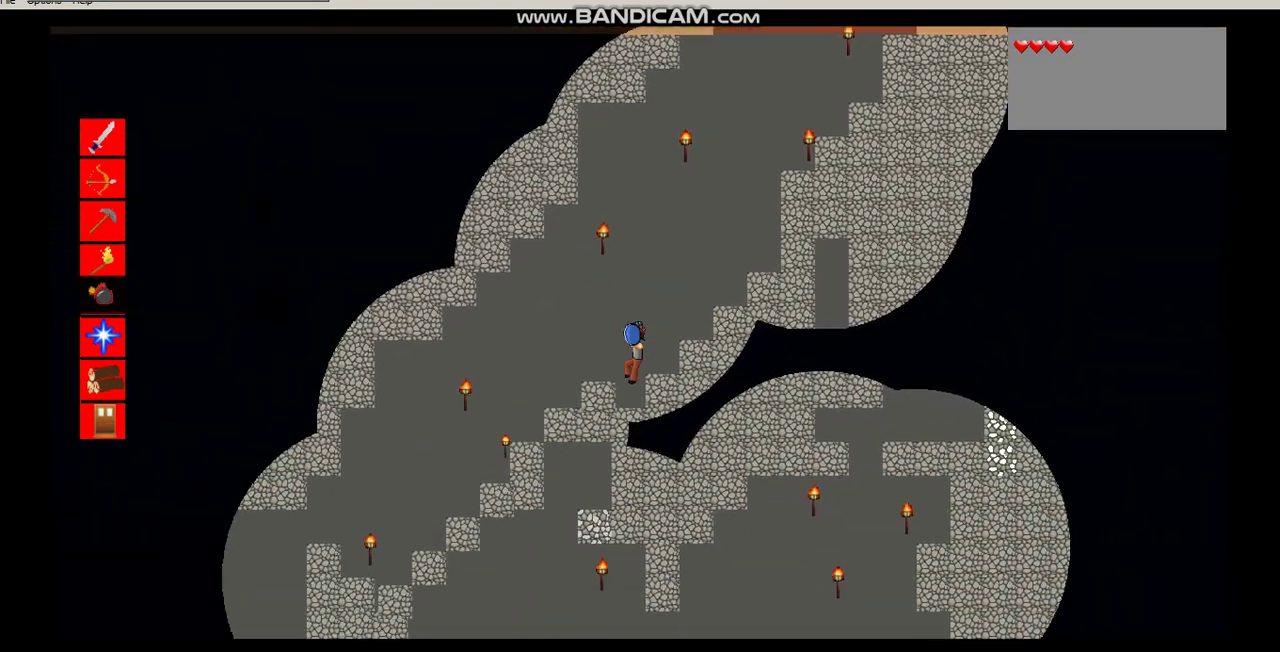
{"action": "key", "text": "Left"}
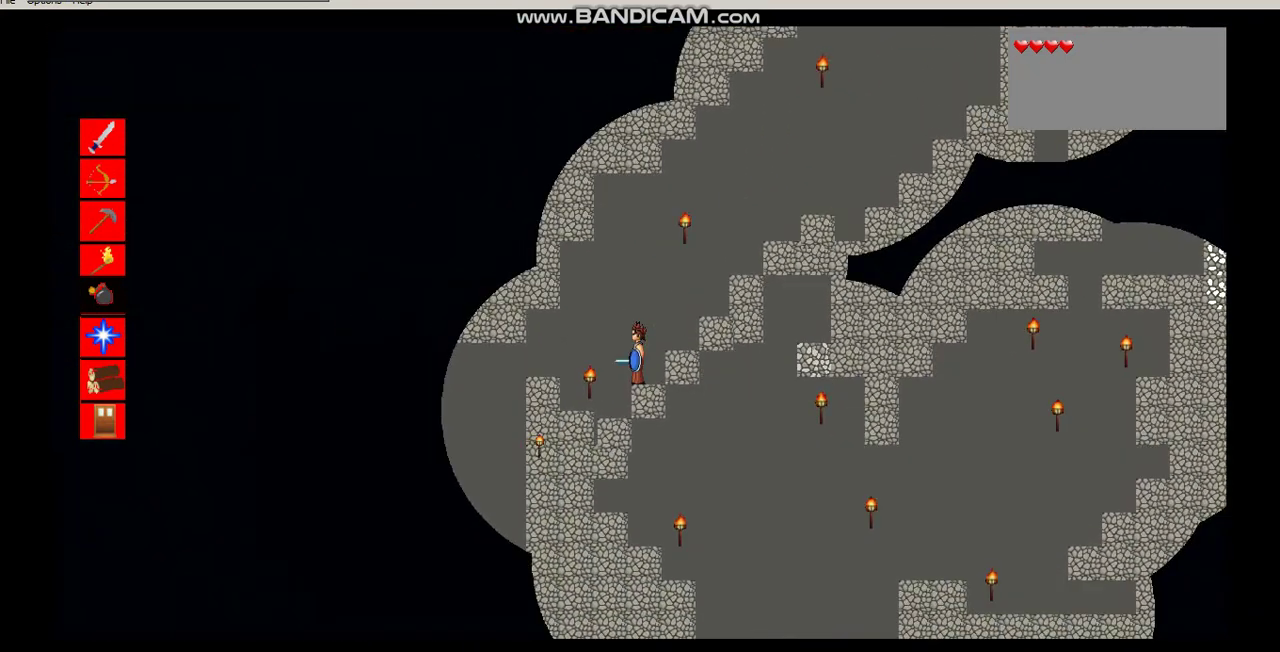
{"action": "key", "text": "2"}
{"action": "key", "text": "Left"}
- Place two torches in the dark area left and move into the lower cave
{"action": "left_click", "coordinate": [347, 524]}
{"action": "left_click", "coordinate": [364, 400]}
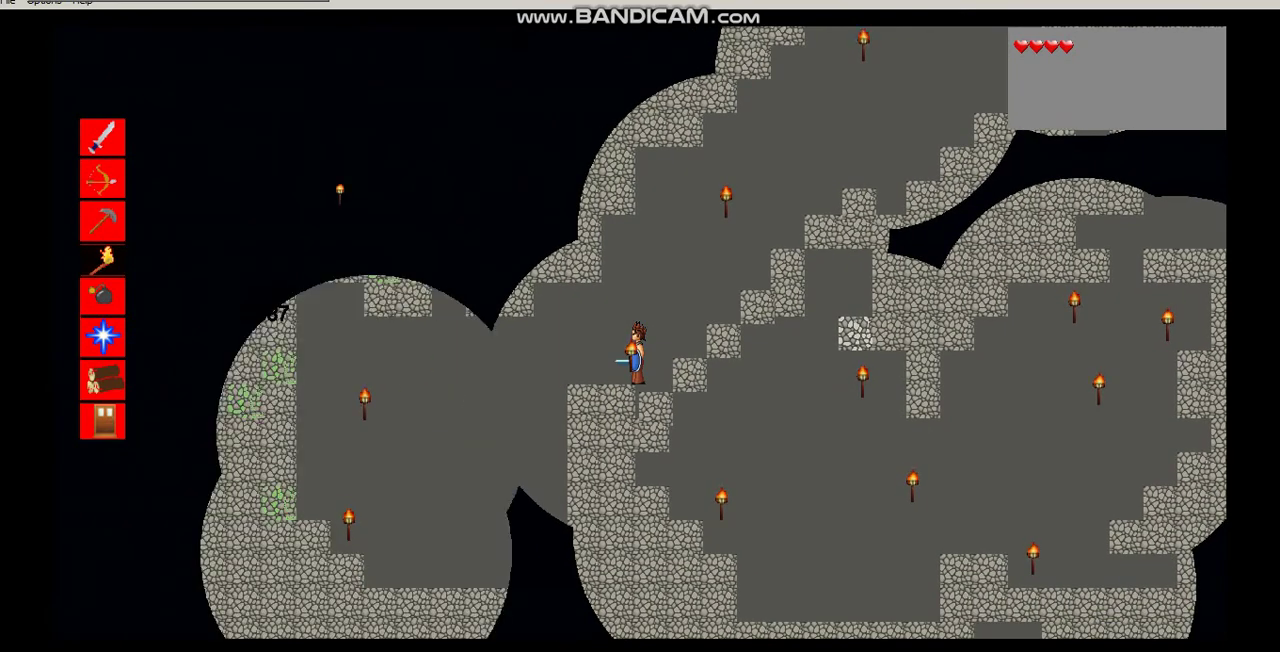
{"action": "key", "text": "Down"}
{"action": "key", "text": "Down"}
{"action": "key", "text": "Down"}
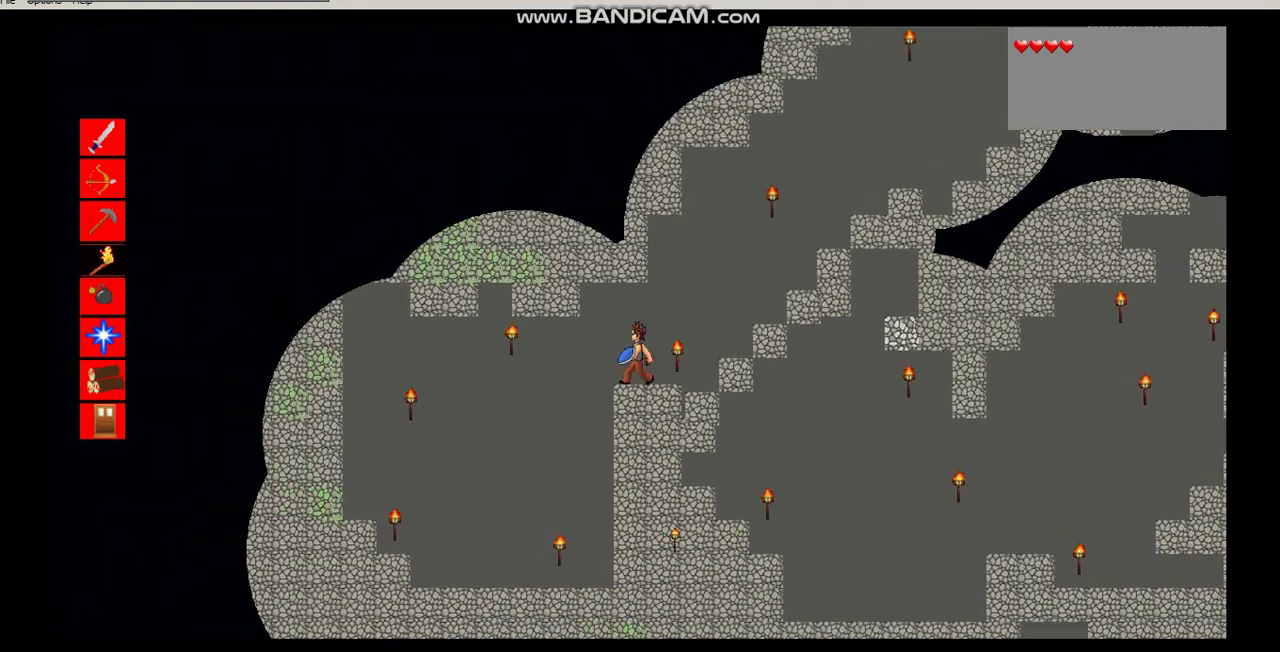
{"action": "key", "text": "Left"}
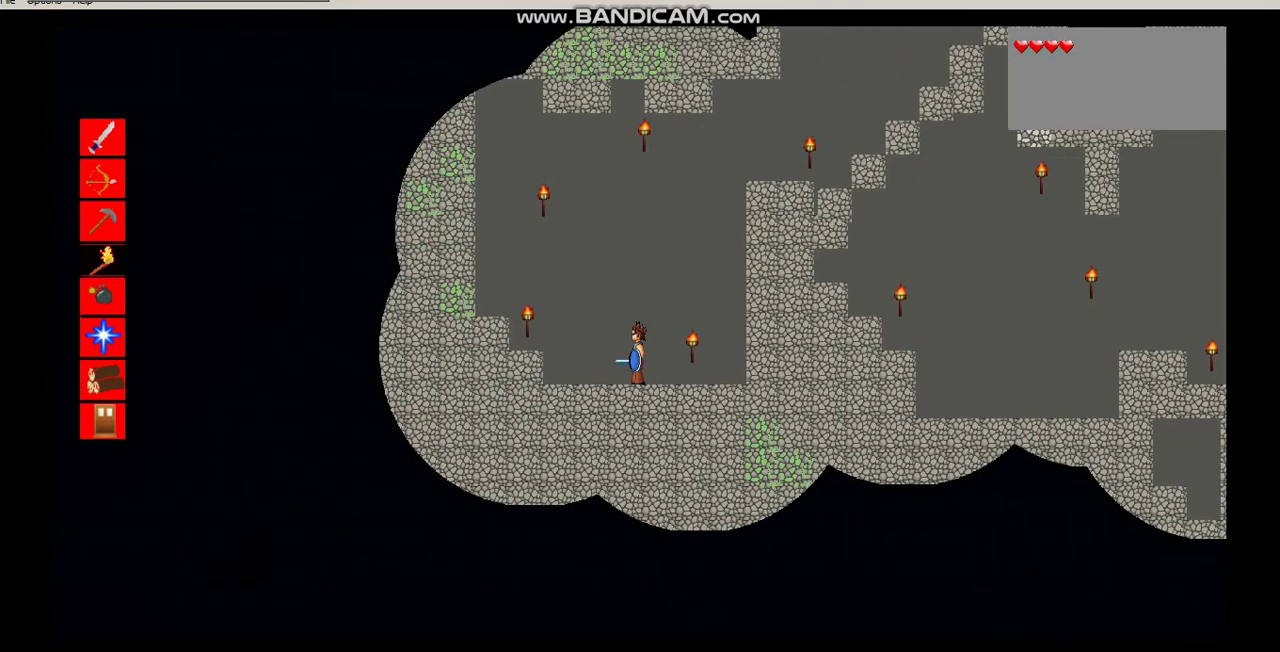
{"action": "key", "text": "Down"}
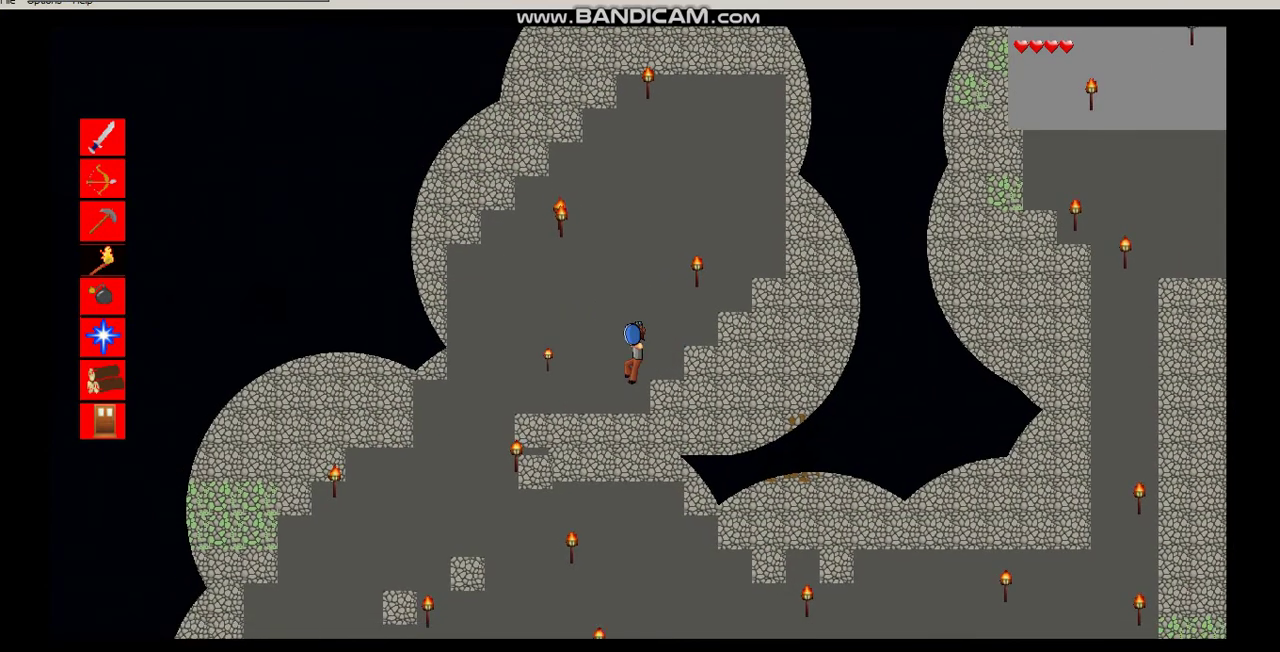
- Put wood planks in all four crafting slots and collect the resulting door
{"action": "key", "text": "e"}
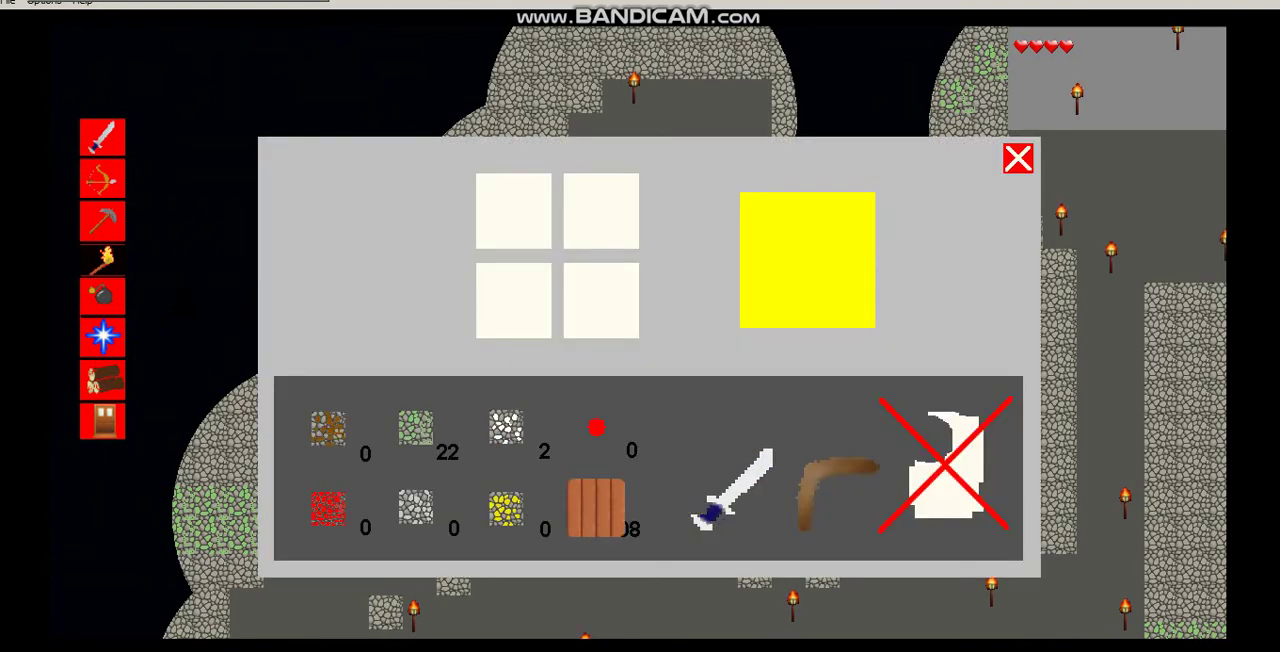
{"action": "left_click_drag", "start_coordinate": [597, 507], "coordinate": [602, 298]}
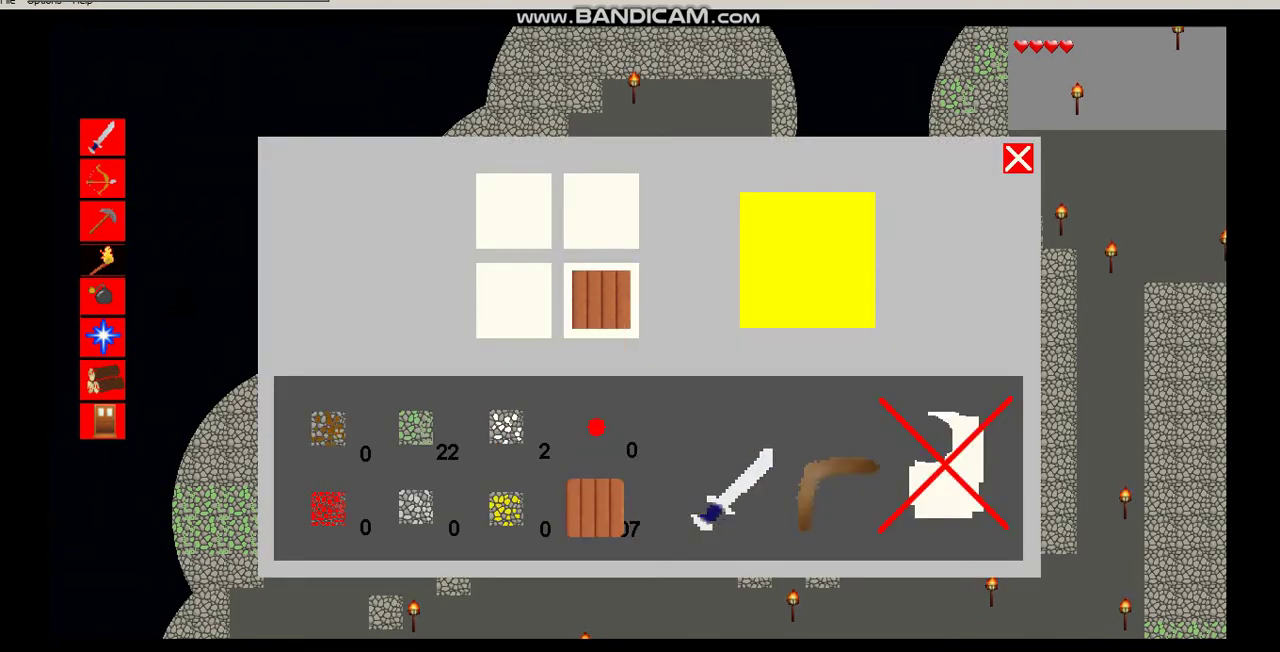
{"action": "left_click", "coordinate": [597, 510]}
{"action": "left_click", "coordinate": [600, 210]}
{"action": "left_click", "coordinate": [597, 507]}
{"action": "left_click", "coordinate": [513, 298]}
{"action": "left_click", "coordinate": [513, 210]}
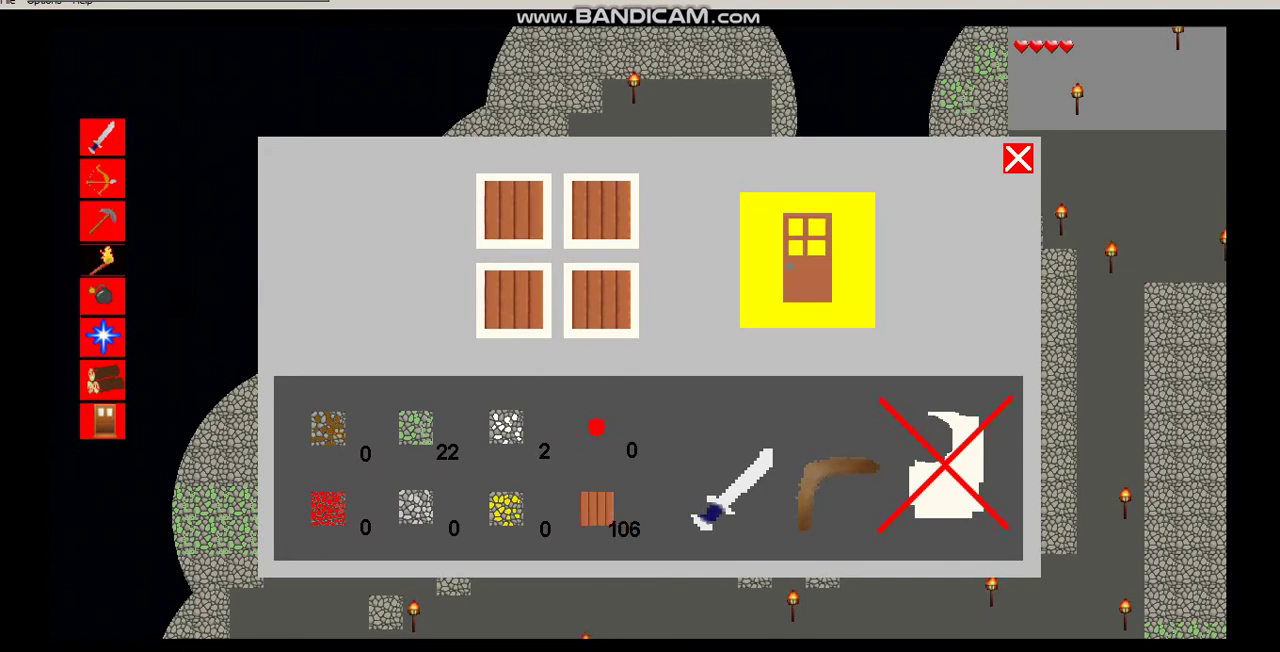
{"action": "left_click", "coordinate": [807, 258]}
- Close the crafting panel and walk left, up and down through the lit cave
{"action": "left_click", "coordinate": [1018, 158]}
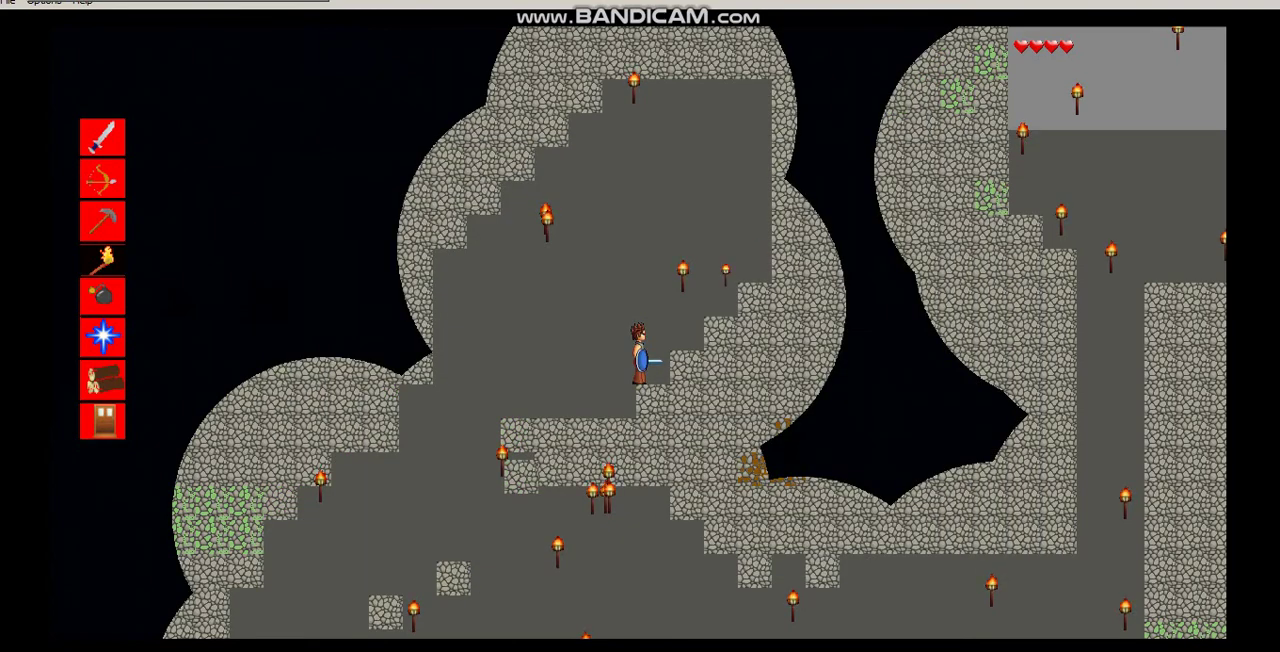
{"action": "scroll", "coordinate": [645, 310], "scroll_direction": "down", "scroll_amount": 4}
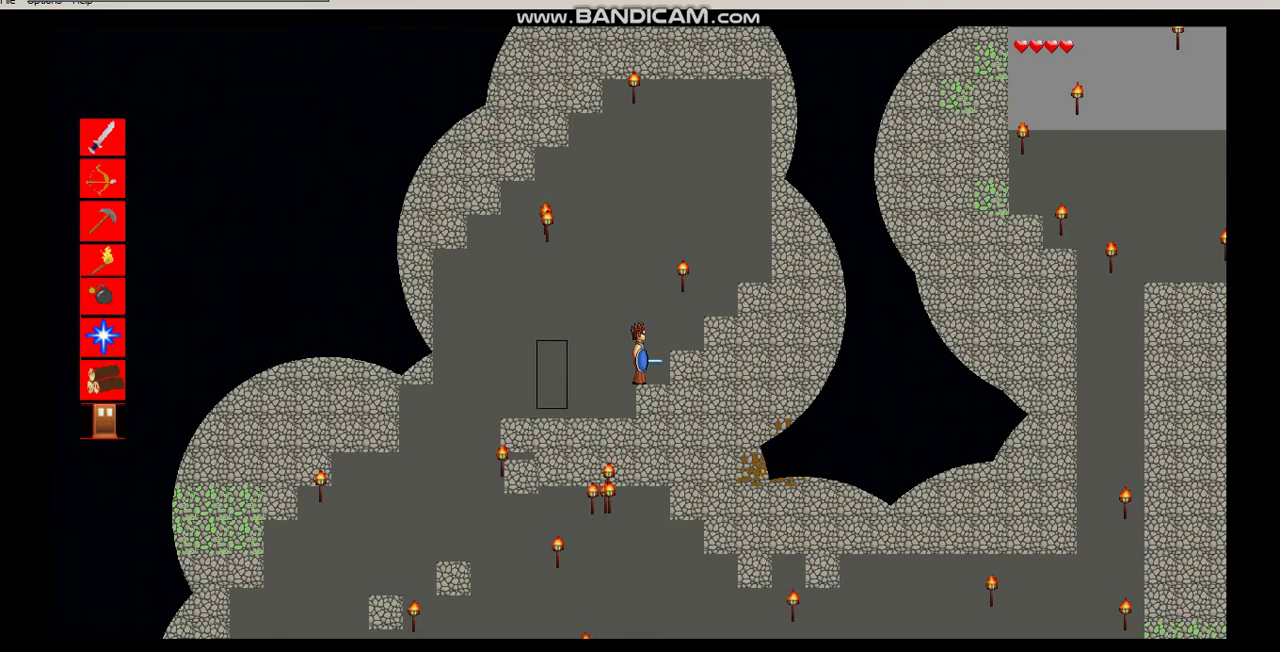
{"action": "key", "text": "a"}
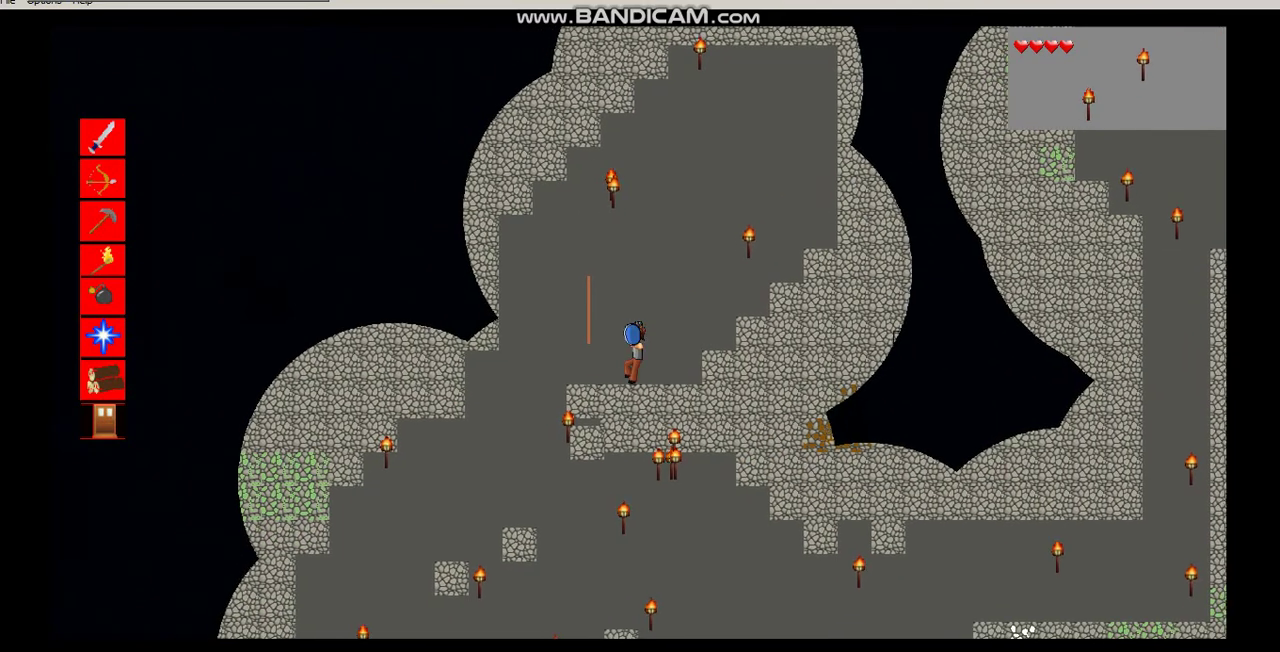
{"action": "key", "text": "w"}
{"action": "key", "text": "w"}
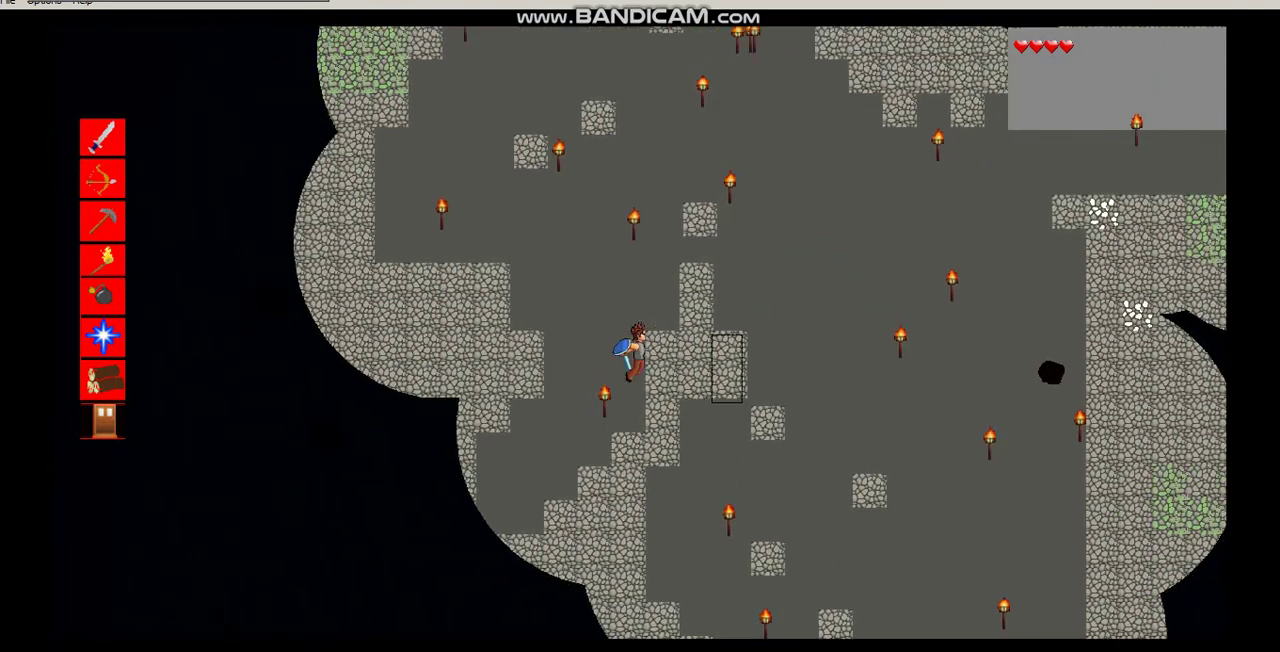
{"action": "key", "text": "s"}
{"action": "key", "text": "a"}
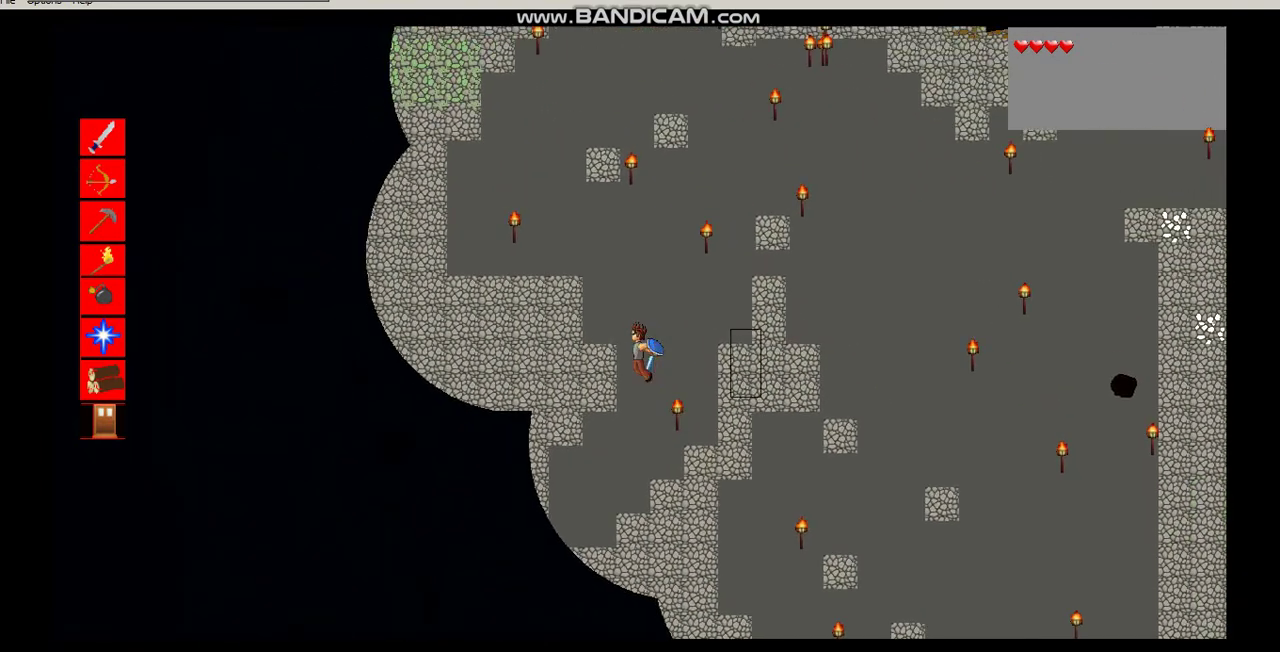
{"action": "key", "text": "Left"}
{"action": "key", "text": "Up"}
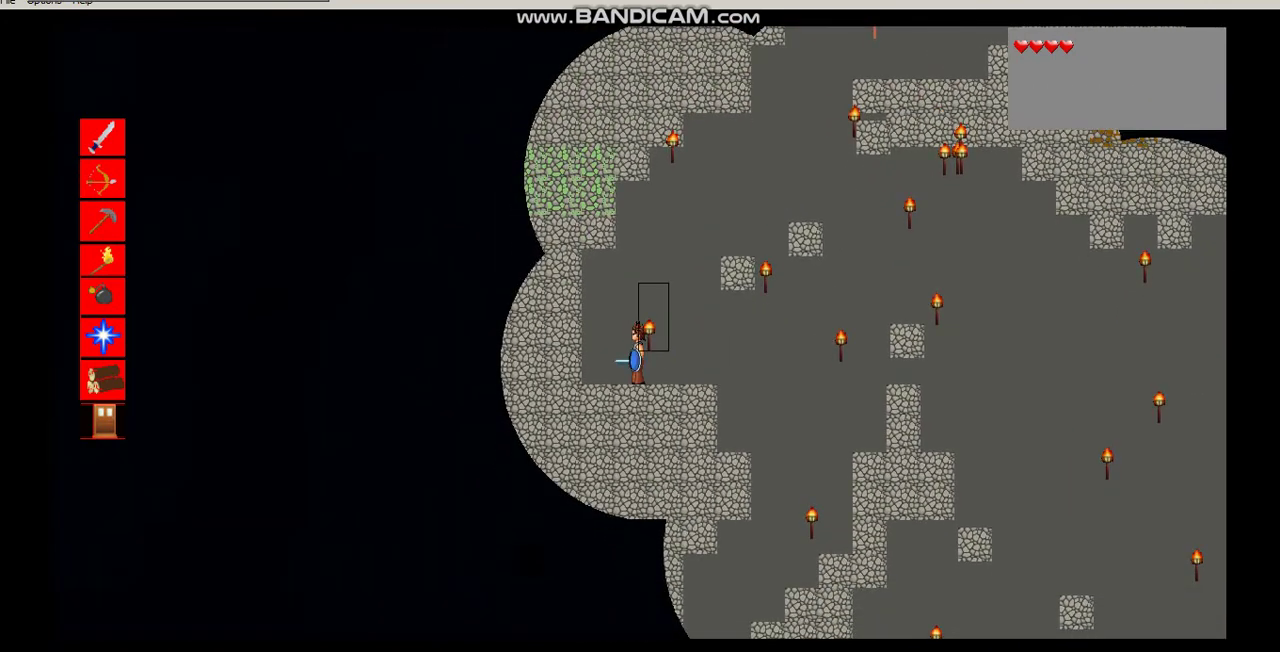
- Swap between bow and pickaxe and step left to the cave's dark edge
{"action": "key", "text": "Left"}
{"action": "key", "text": "2"}
{"action": "key", "text": "3"}
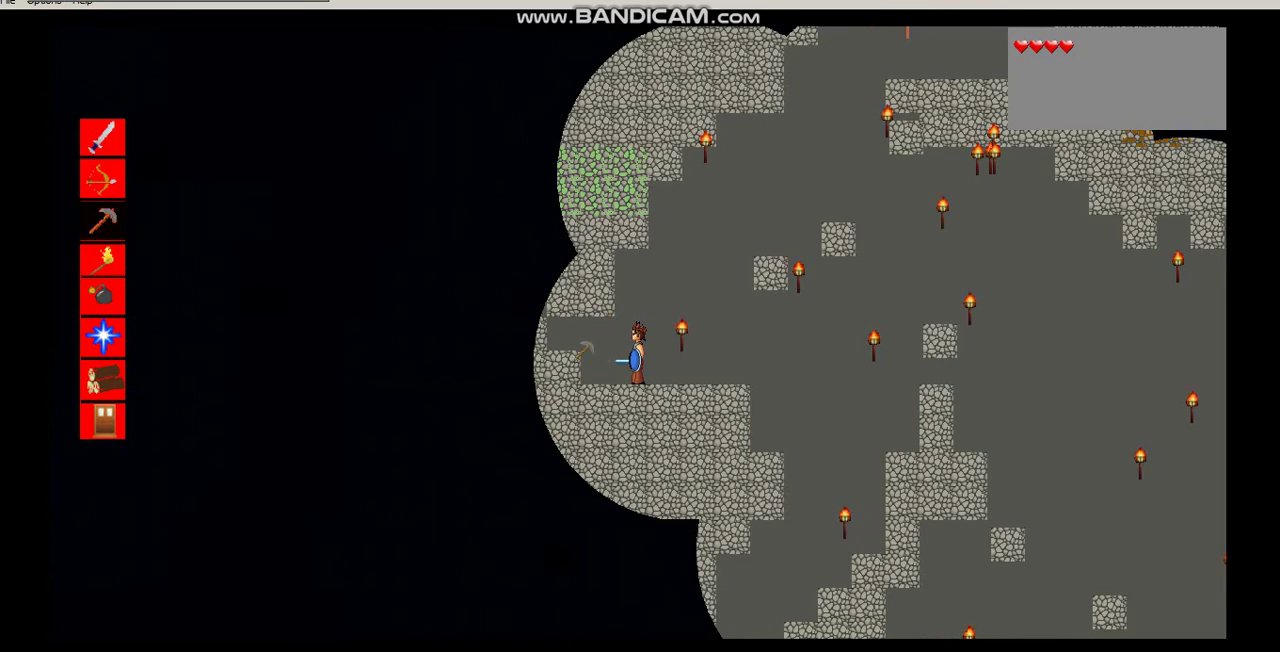
{"action": "key", "text": "Left"}
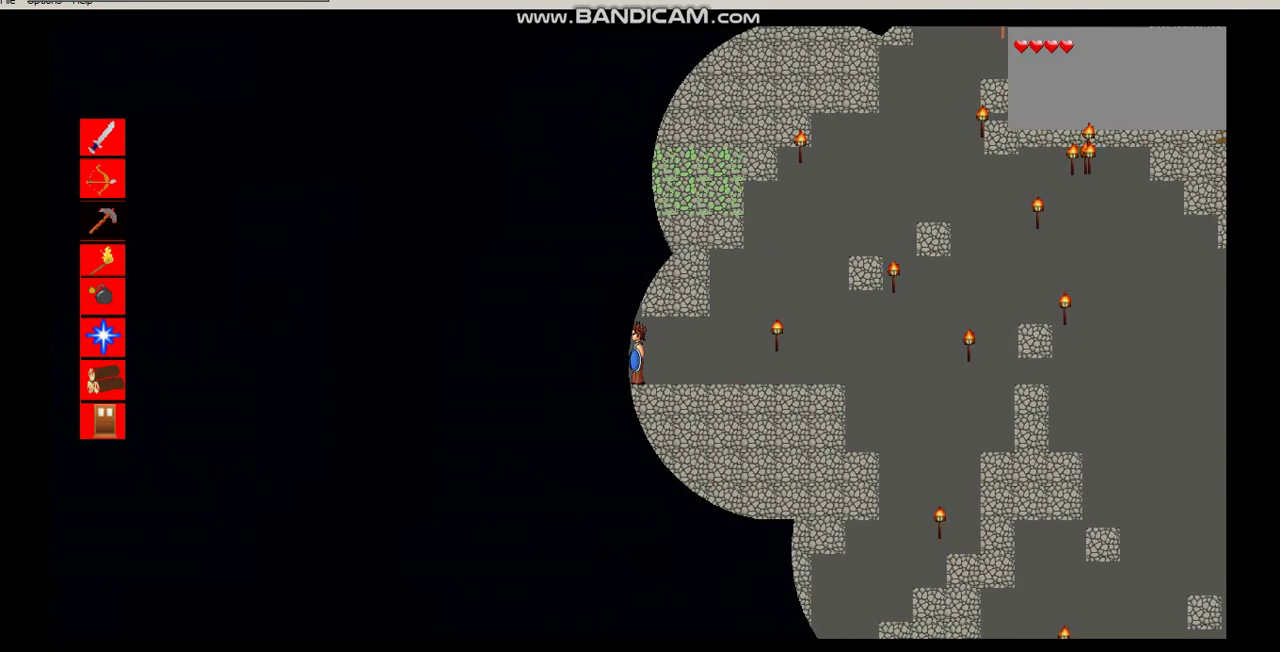
{"action": "key", "text": "Left"}
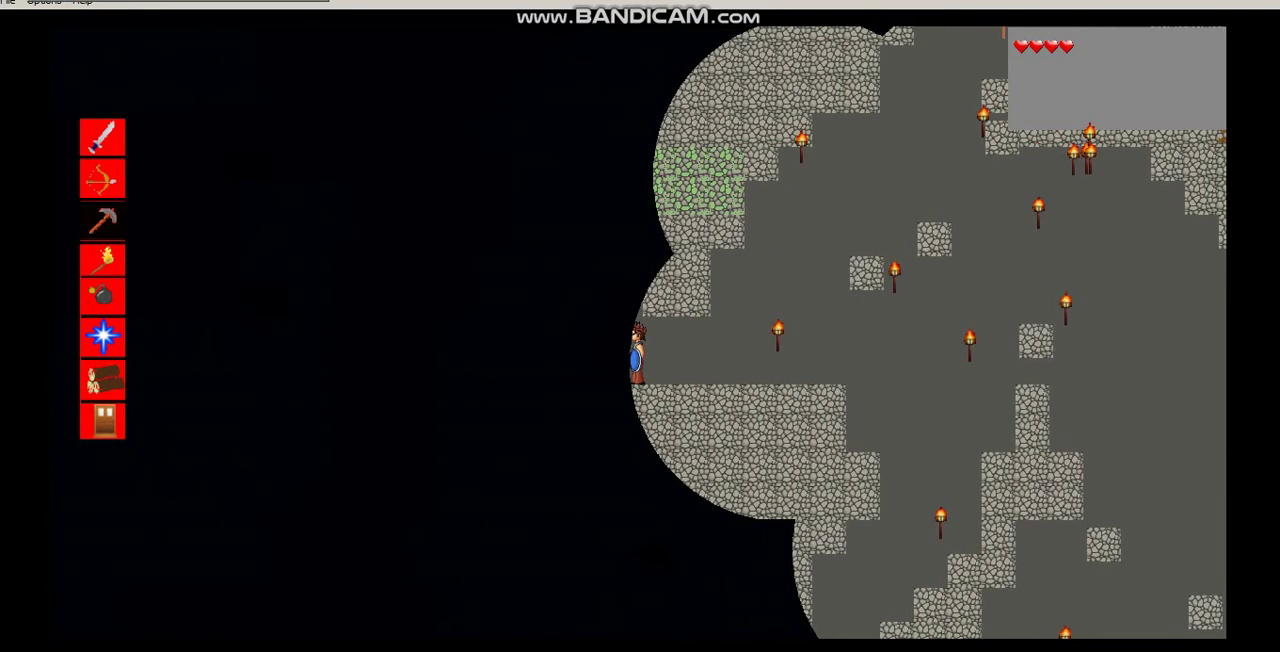
- Move up-left, equip torches, and place three torches to light the cave
{"action": "key", "text": "Up"}
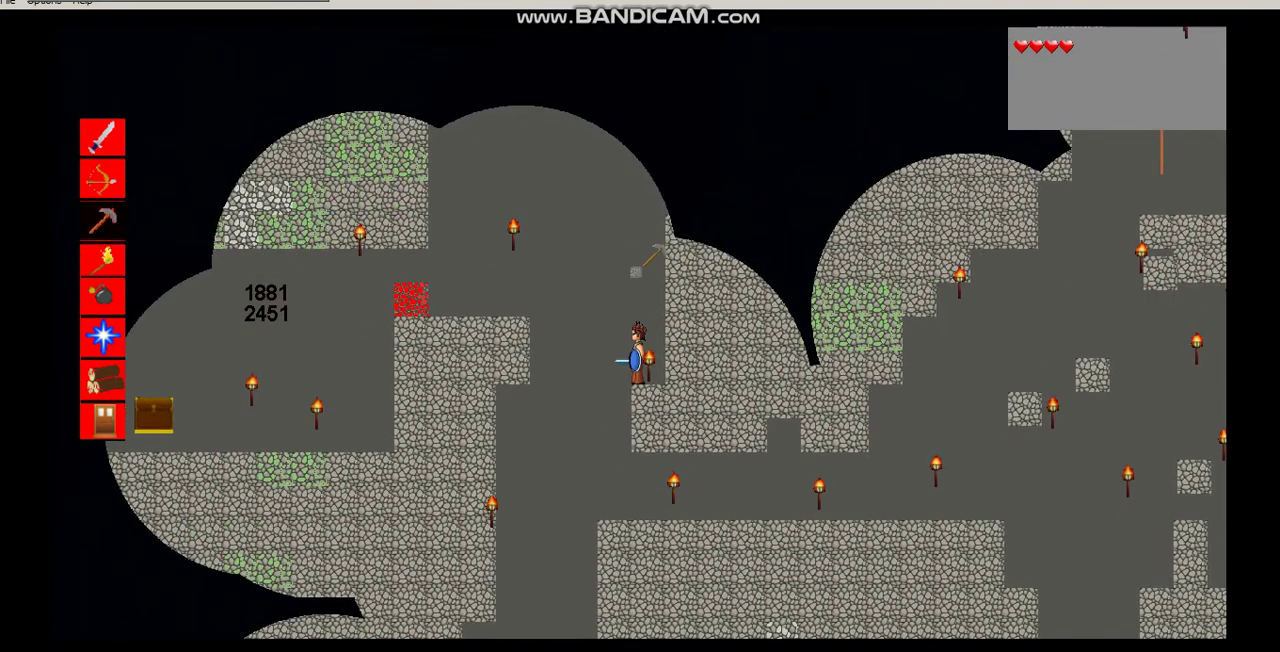
{"action": "key", "text": "Left"}
{"action": "key", "text": "Left"}
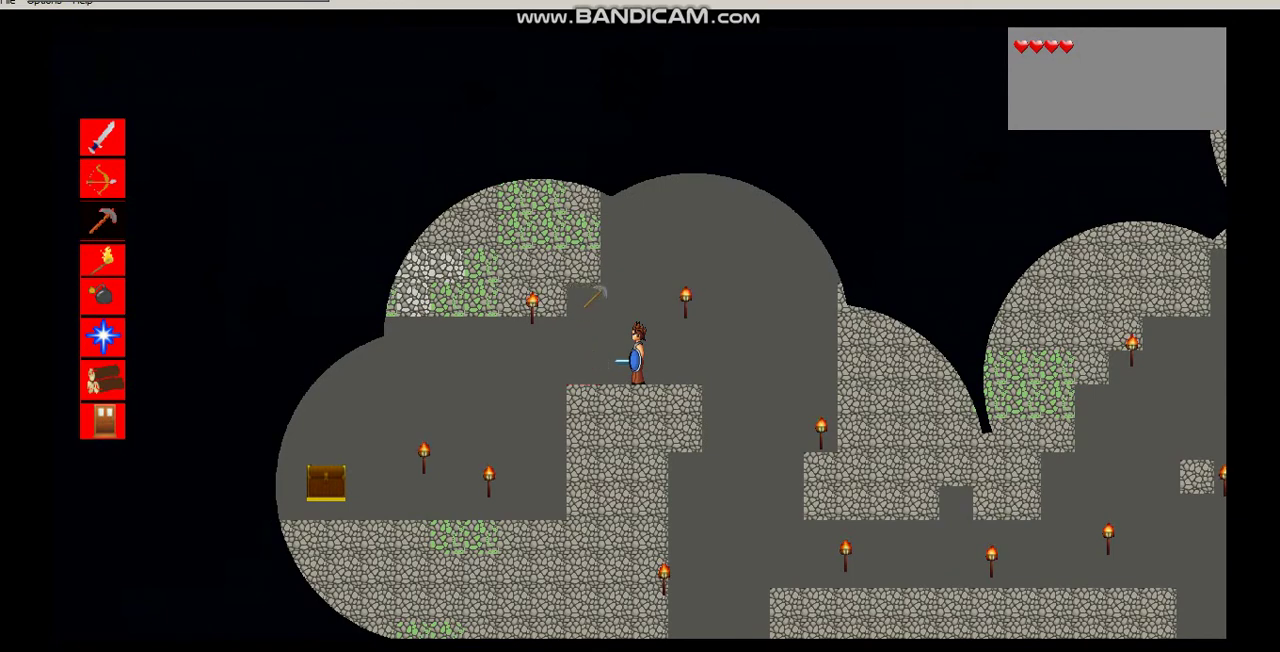
{"action": "key", "text": "4"}
{"action": "left_click", "coordinate": [843, 180]}
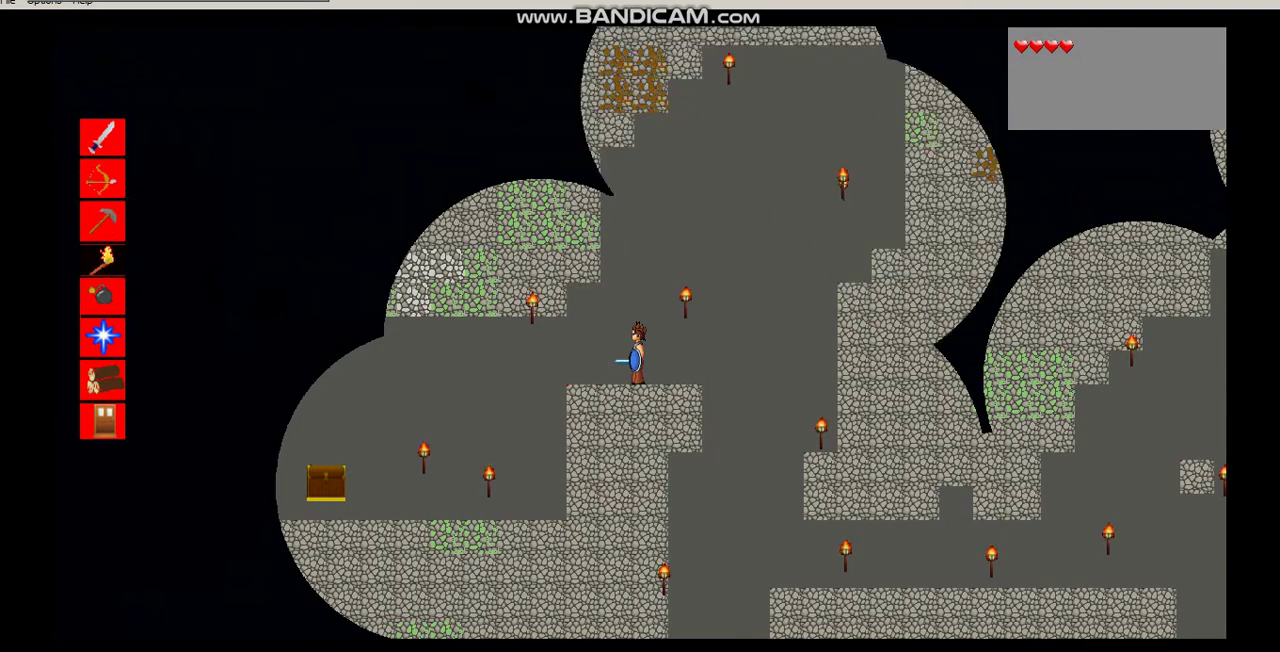
{"action": "left_click", "coordinate": [903, 62]}
{"action": "left_click", "coordinate": [288, 378]}
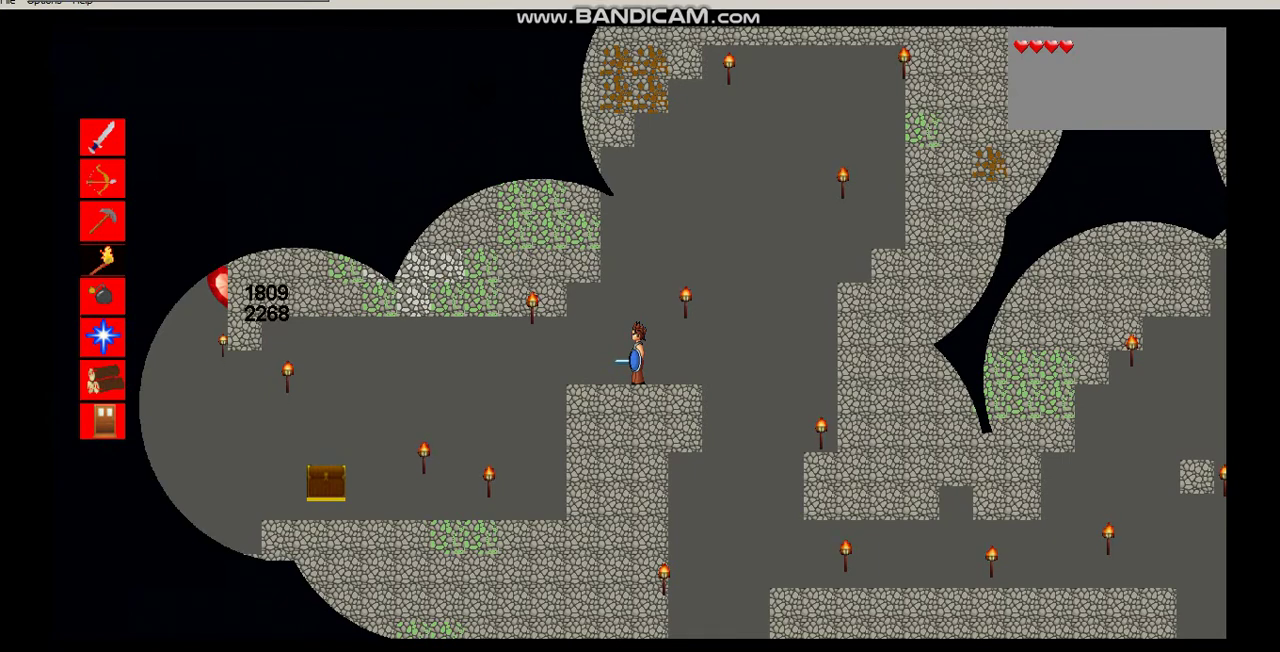
- Walk left past the chest to the edge of the ledge
{"action": "key", "text": "a"}
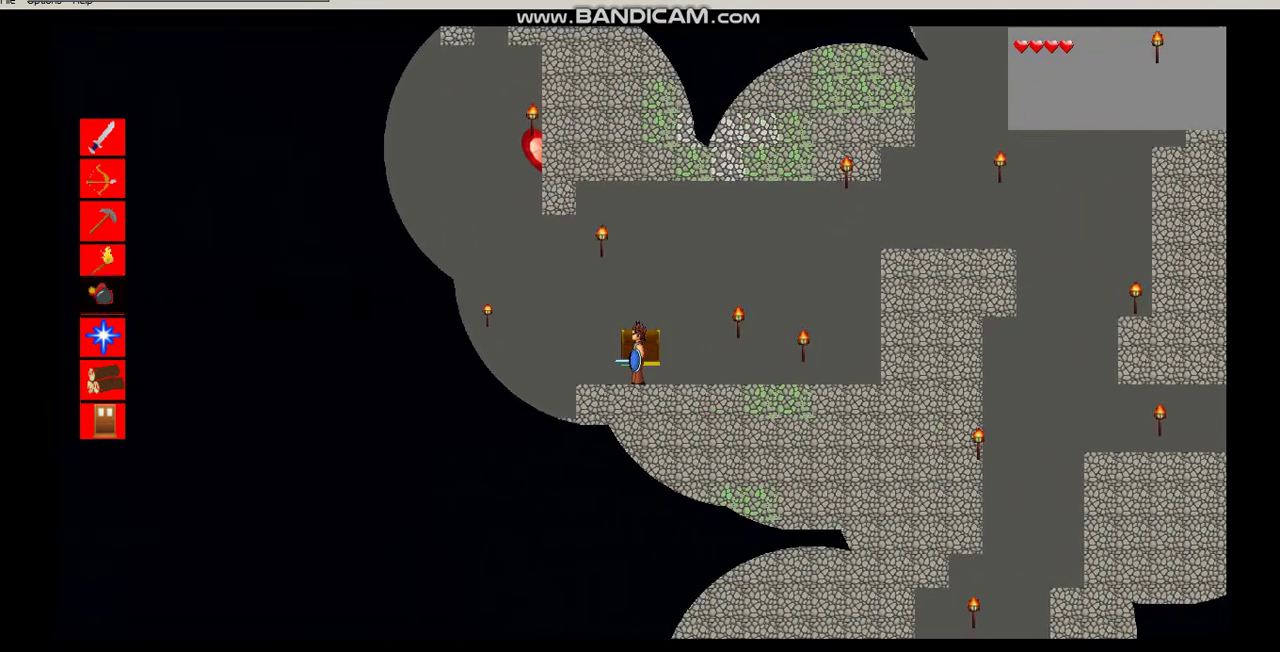
{"action": "key", "text": "a"}
{"action": "key", "text": "3"}
{"action": "key", "text": "a"}
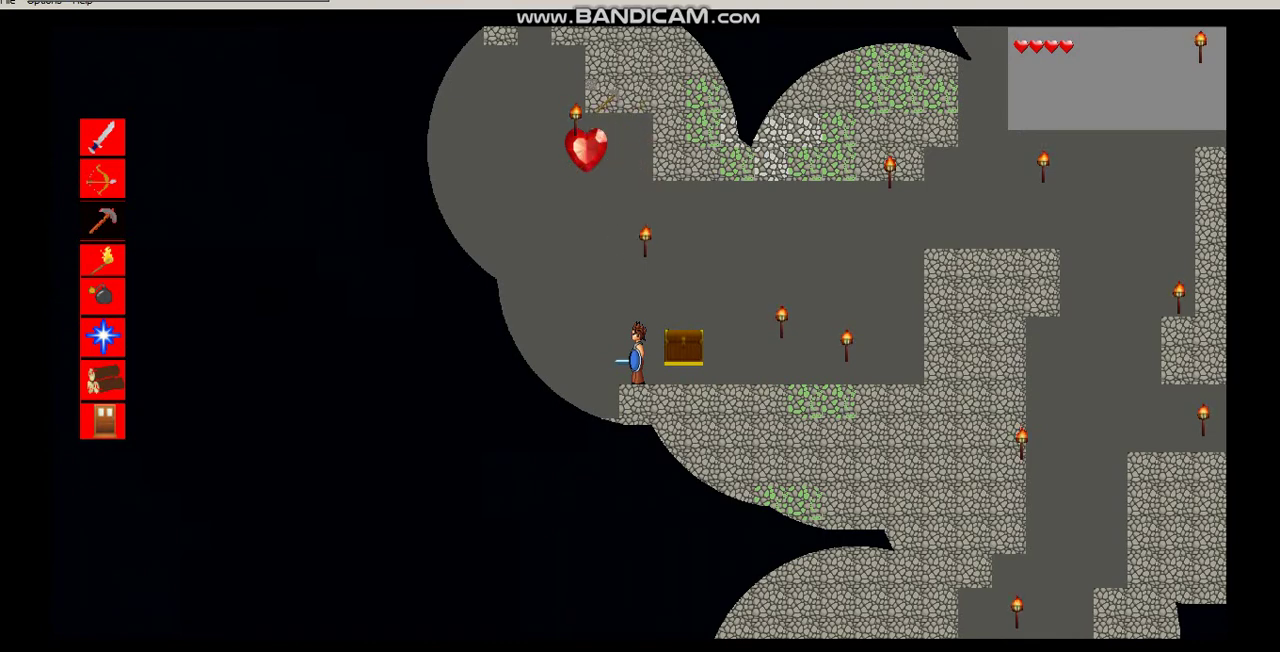
{"action": "key", "text": "a"}
- Place eight torches around the dark surrounding and upper-left cave
{"action": "key", "text": "4"}
{"action": "left_click", "coordinate": [490, 267]}
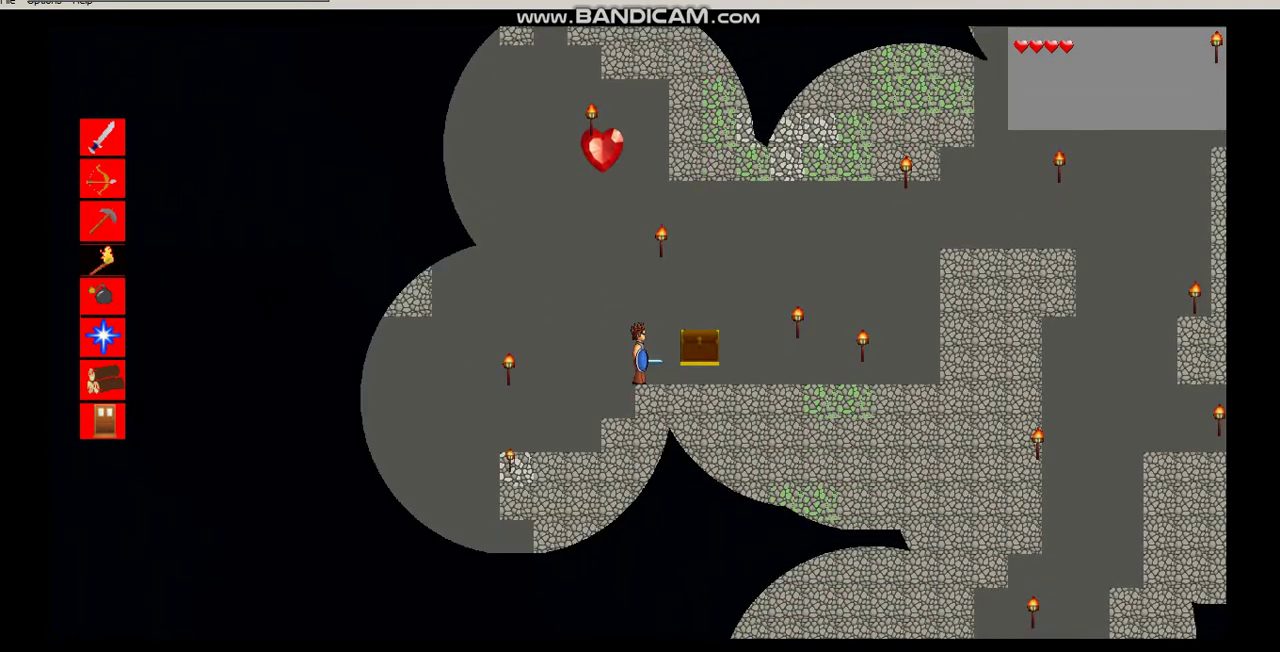
{"action": "left_click", "coordinate": [488, 518]}
{"action": "left_click", "coordinate": [455, 530]}
{"action": "left_click", "coordinate": [302, 390]}
{"action": "left_click", "coordinate": [166, 355]}
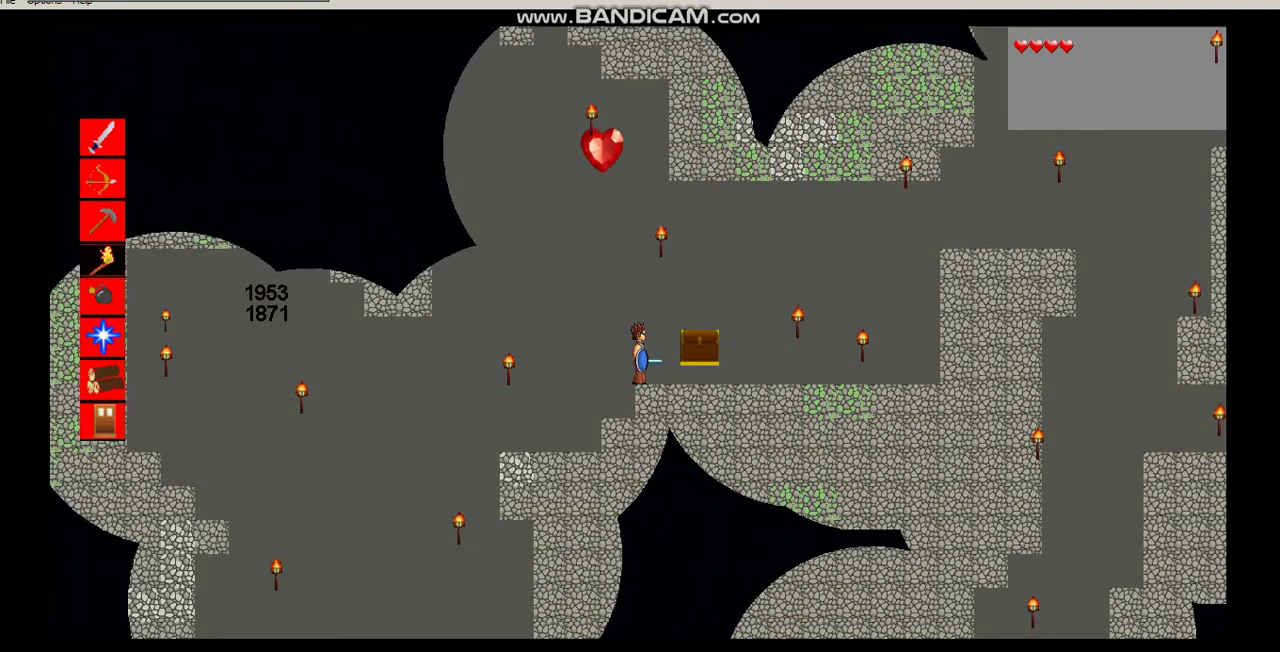
{"action": "left_click", "coordinate": [316, 275]}
{"action": "left_click", "coordinate": [562, 42]}
{"action": "left_click", "coordinate": [438, 170]}
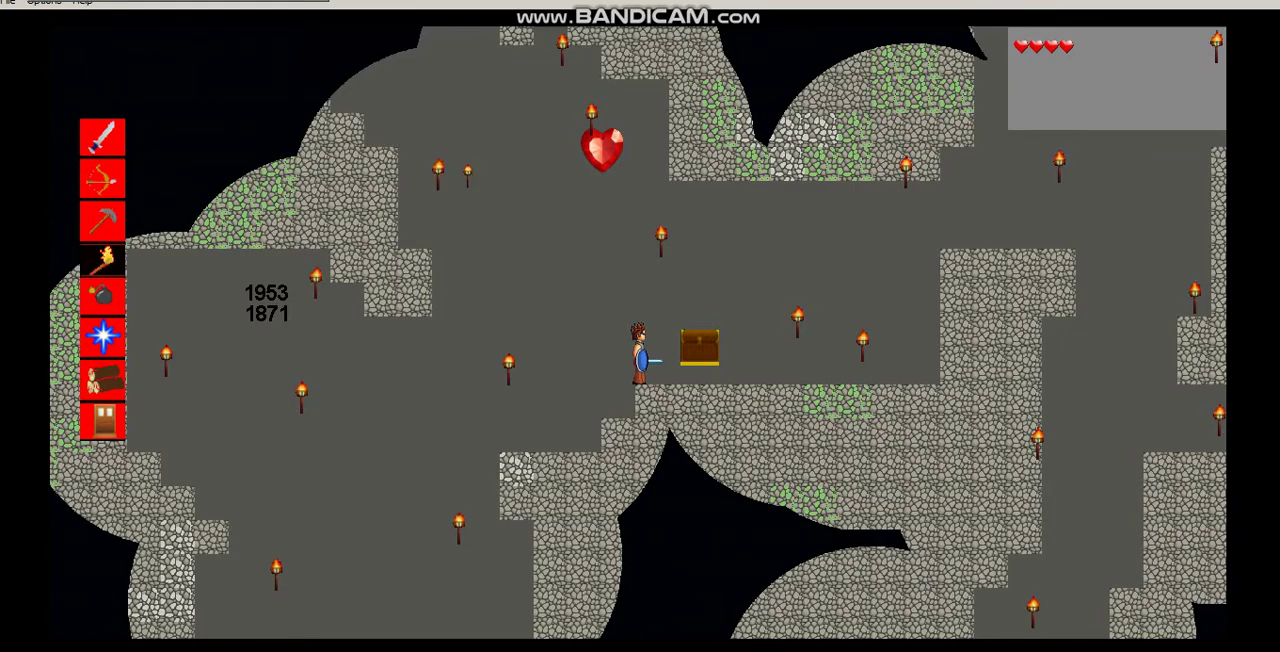
- Jump around the chest, placing torches to its right and above it
{"action": "key", "text": "space"}
{"action": "left_click", "coordinate": [745, 355]}
{"action": "key", "text": "d"}
{"action": "left_click", "coordinate": [765, 255]}
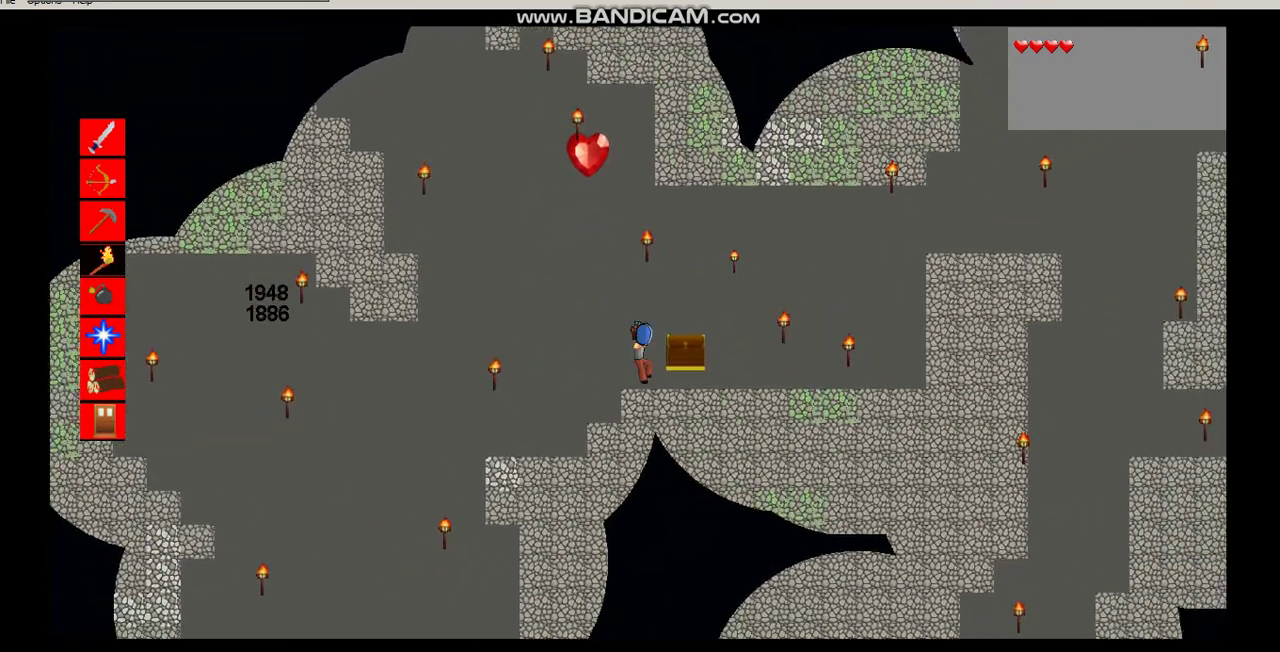
{"action": "key", "text": "a"}
{"action": "key", "text": "space"}
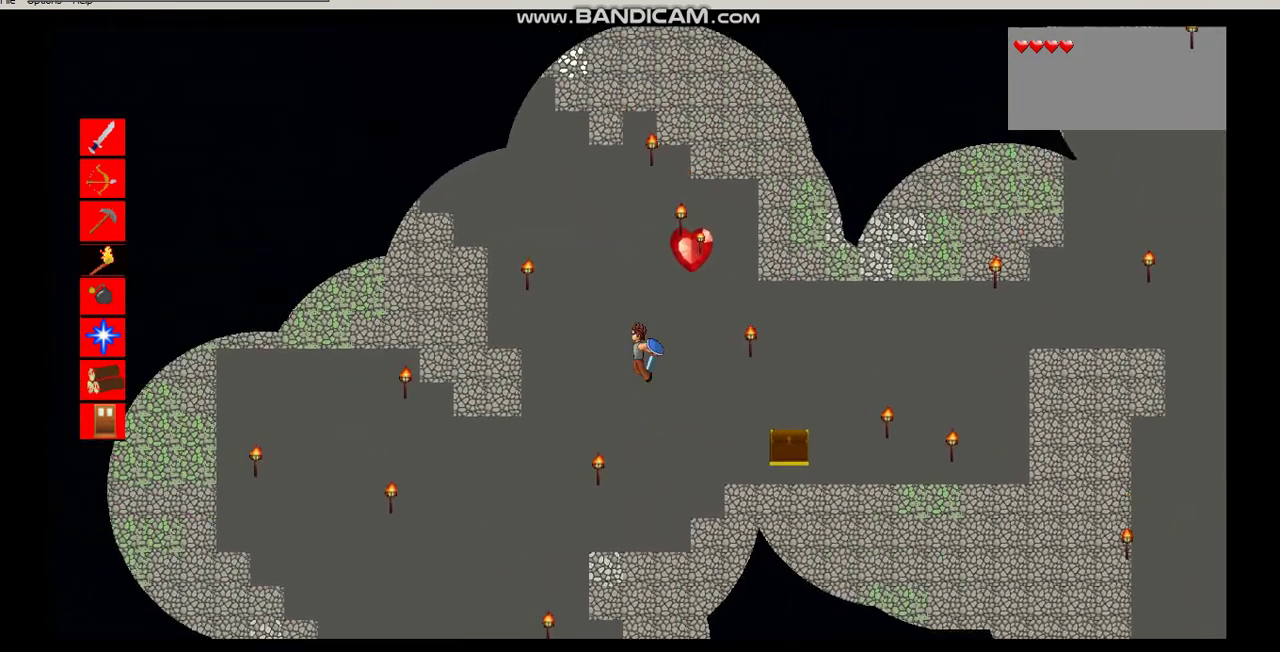
{"action": "key", "text": "a"}
{"action": "left_click", "coordinate": [690, 305]}
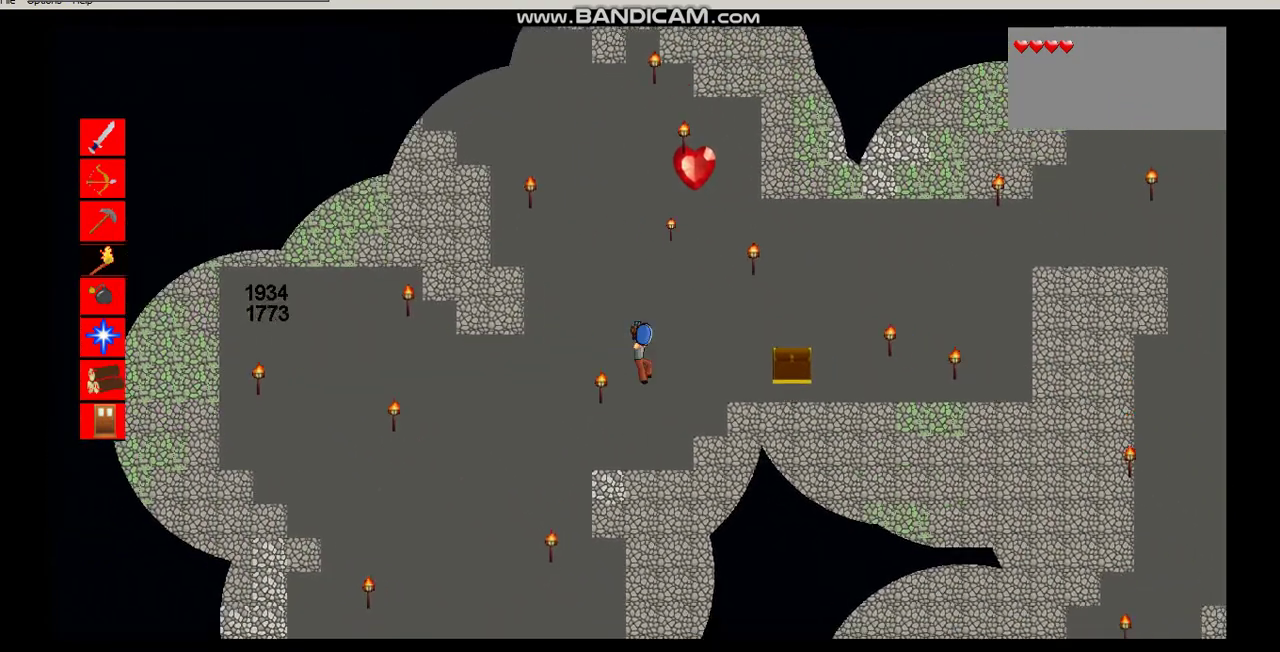
- Descend down-left, light the lower-left cave with two torches, and climb back up
{"action": "key", "text": "a"}
{"action": "key", "text": "s"}
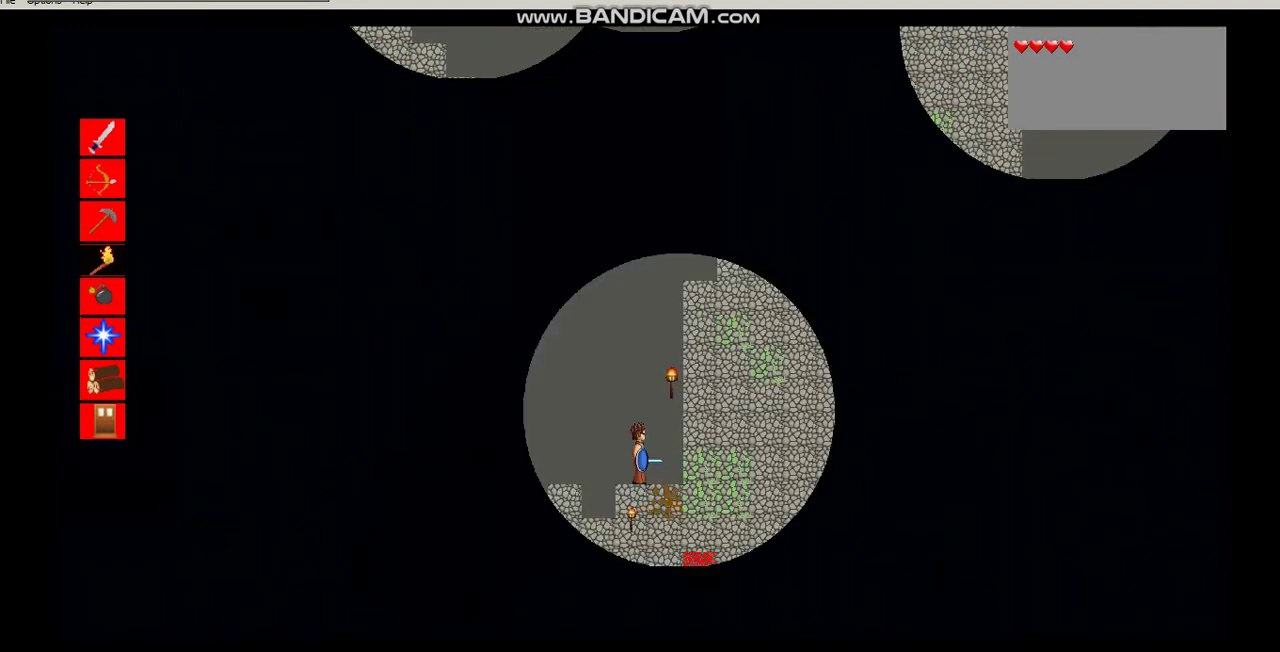
{"action": "left_click", "coordinate": [598, 500]}
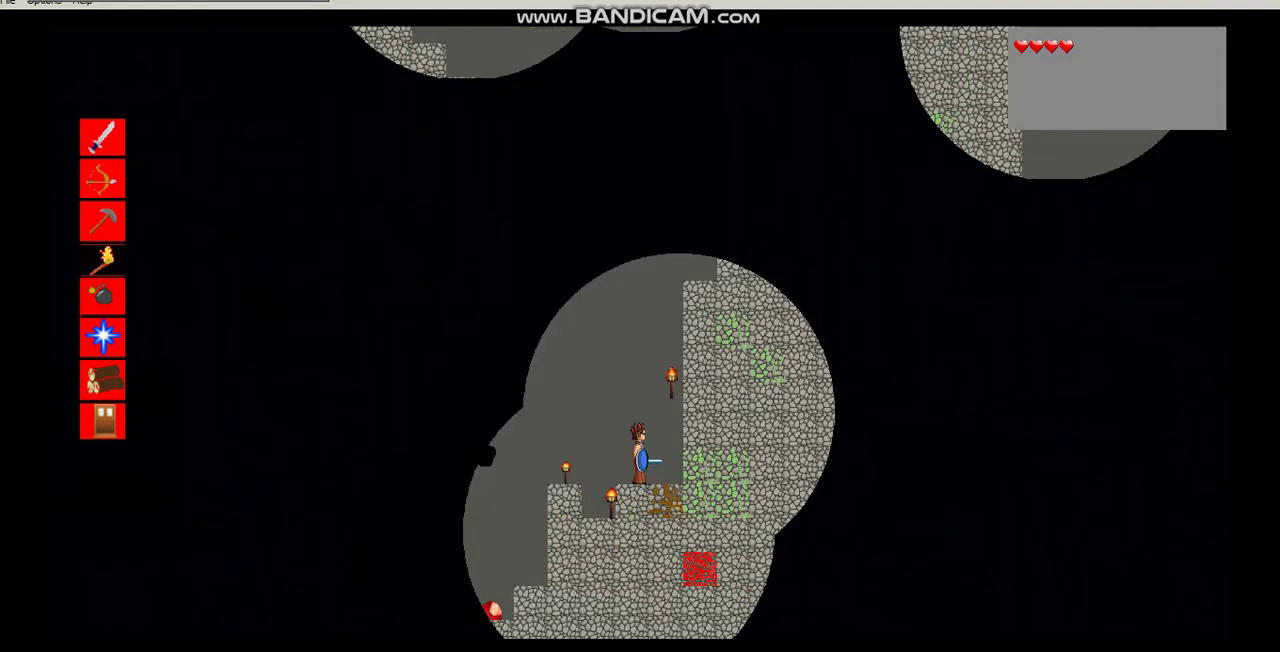
{"action": "left_click", "coordinate": [473, 490]}
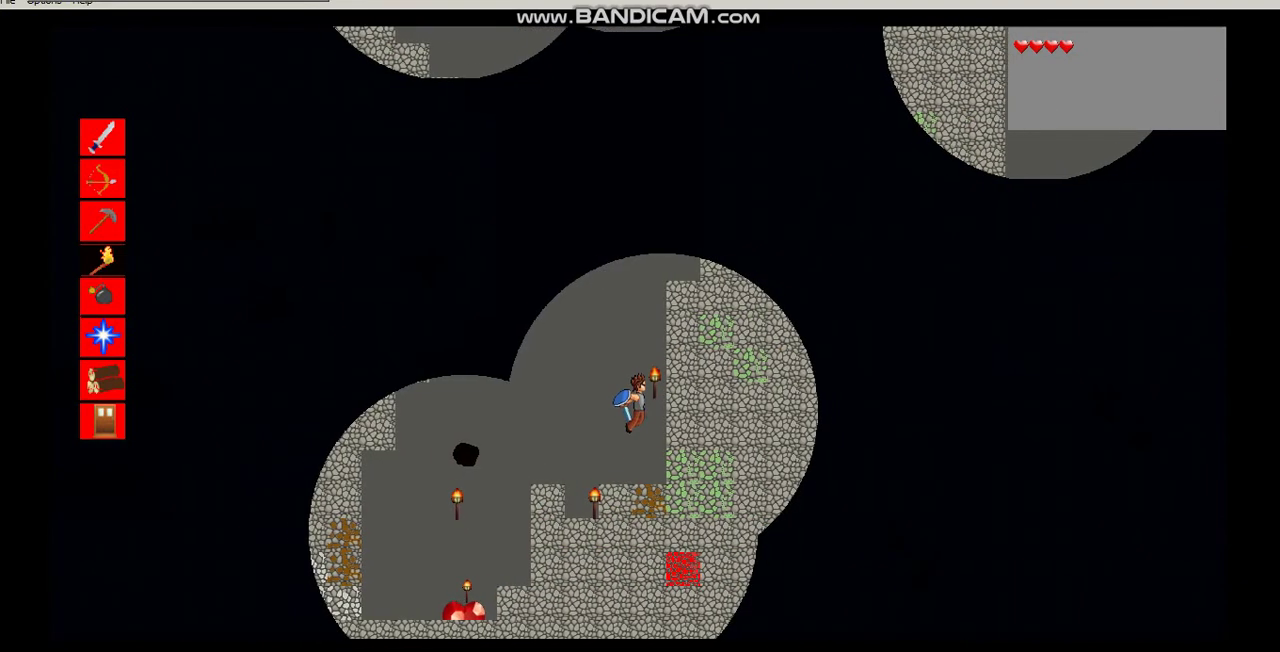
{"action": "key", "text": "w"}
{"action": "key", "text": "w"}
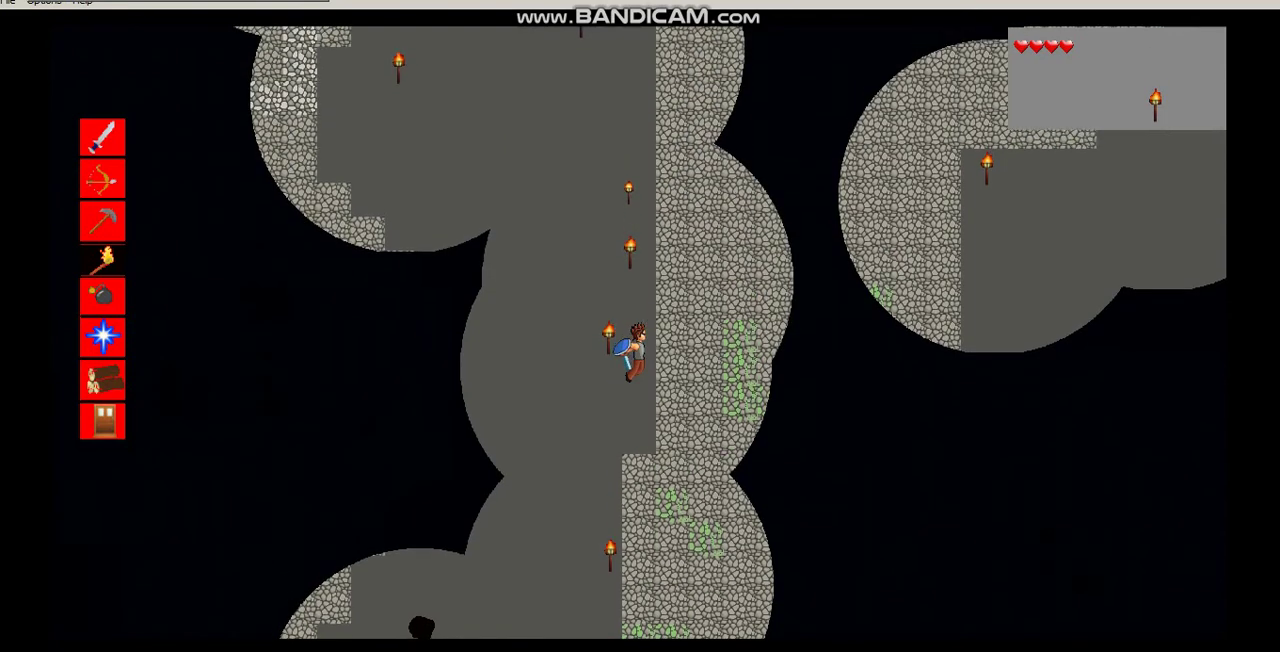
{"action": "key", "text": "w"}
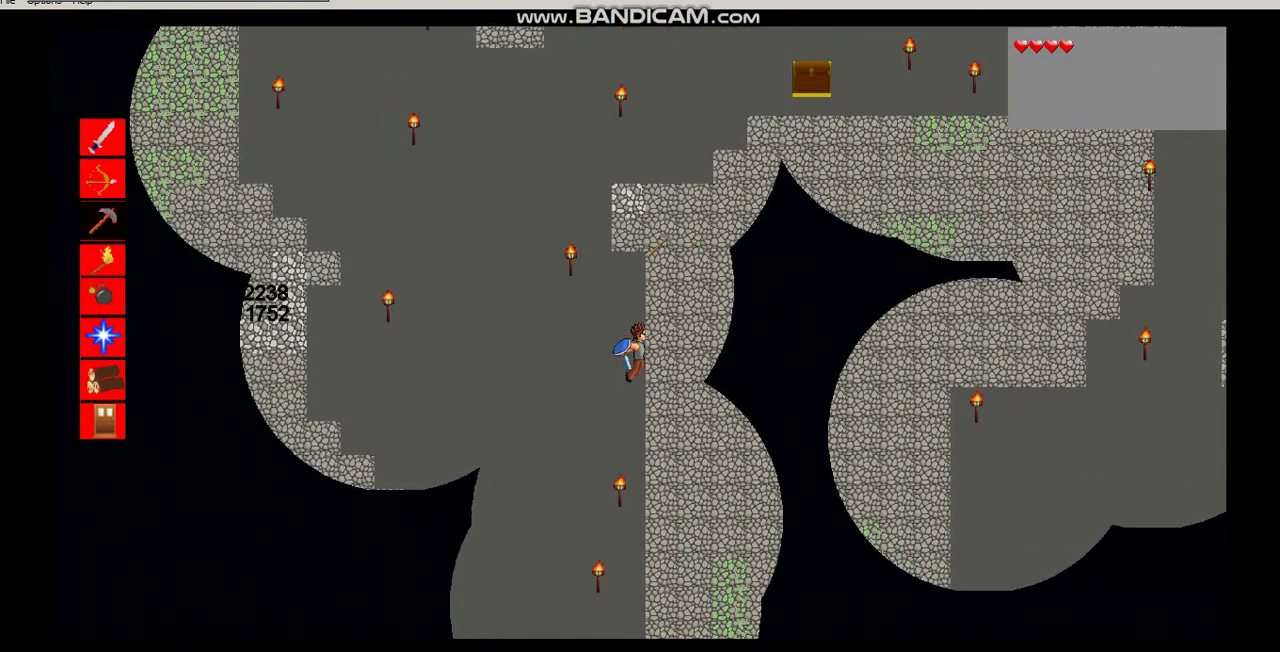
{"action": "key", "text": "w"}
{"action": "key", "text": "w"}
- Return beside the chest, build stone blocks over the heart item, then step back
{"action": "key", "text": "d"}
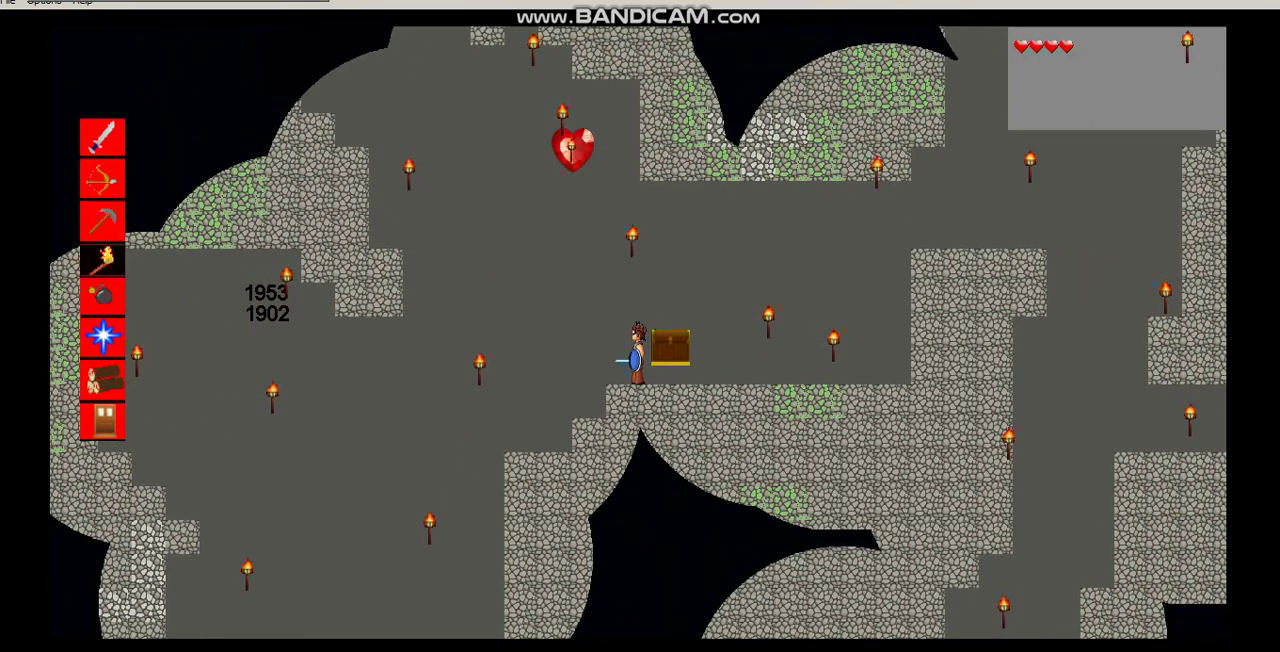
{"action": "scroll", "coordinate": [550, 128], "scroll_direction": "down", "scroll_amount": 2}
{"action": "scroll", "coordinate": [550, 128], "scroll_direction": "down", "scroll_amount": 2}
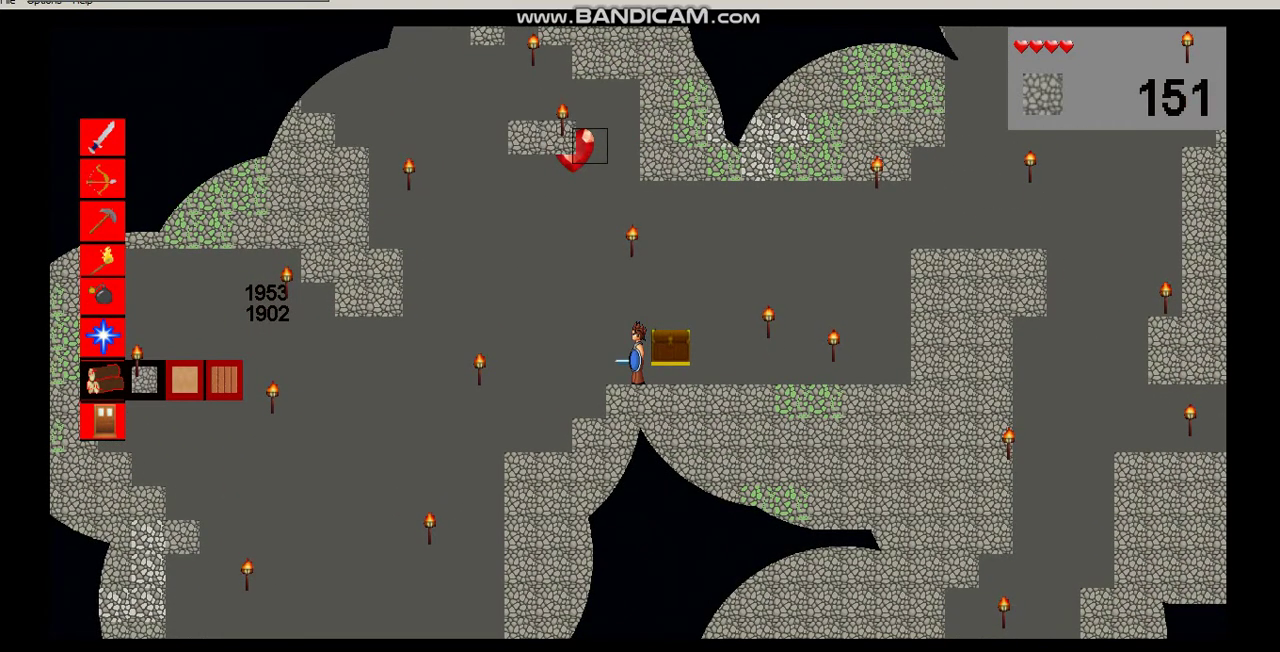
{"action": "left_click", "coordinate": [598, 152]}
{"action": "left_click", "coordinate": [572, 160]}
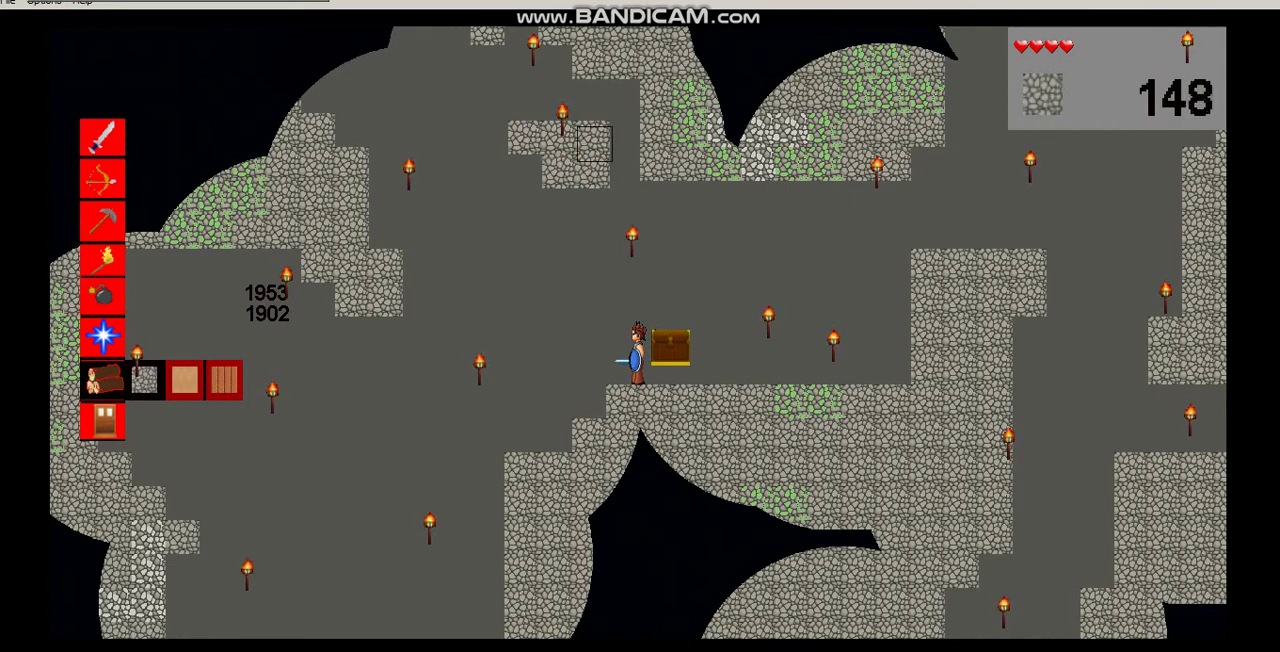
{"action": "key", "text": "d"}
{"action": "key", "text": "d"}
{"action": "scroll", "coordinate": [640, 340], "scroll_direction": "up", "scroll_amount": 3}
{"action": "scroll", "coordinate": [657, 205], "scroll_direction": "up", "scroll_amount": 1}
{"action": "key", "text": "a"}
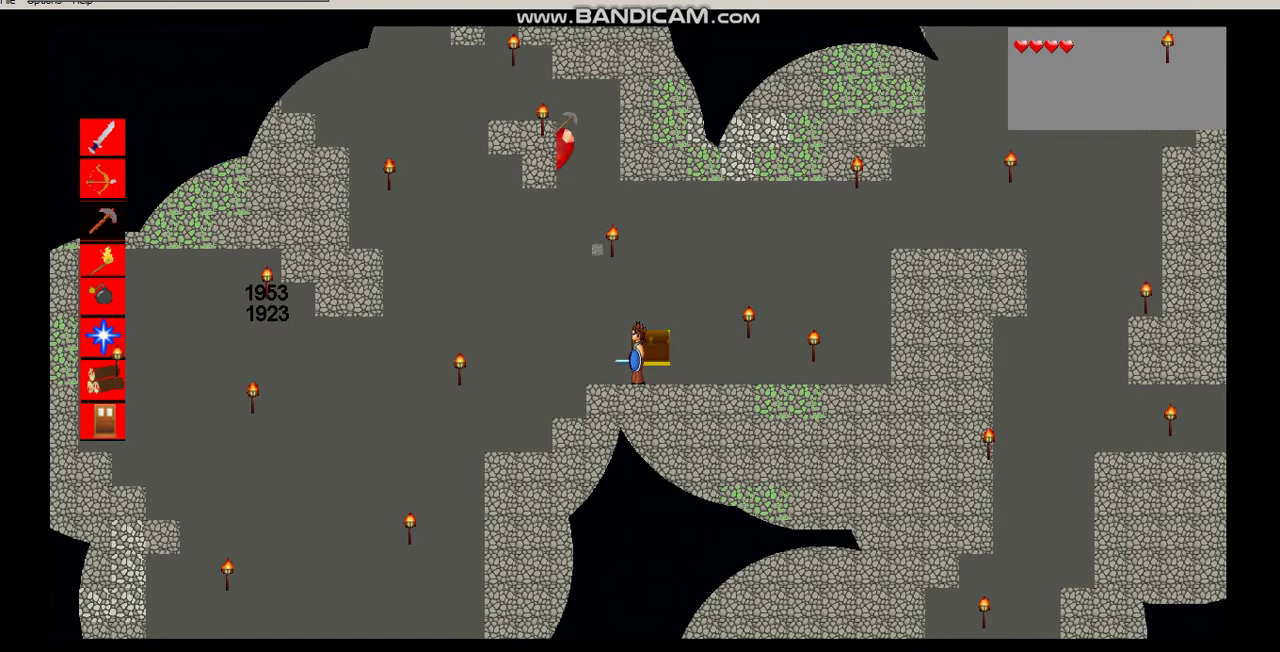
- Walk and jump back and forth around the treasure chest
{"action": "key", "text": "a"}
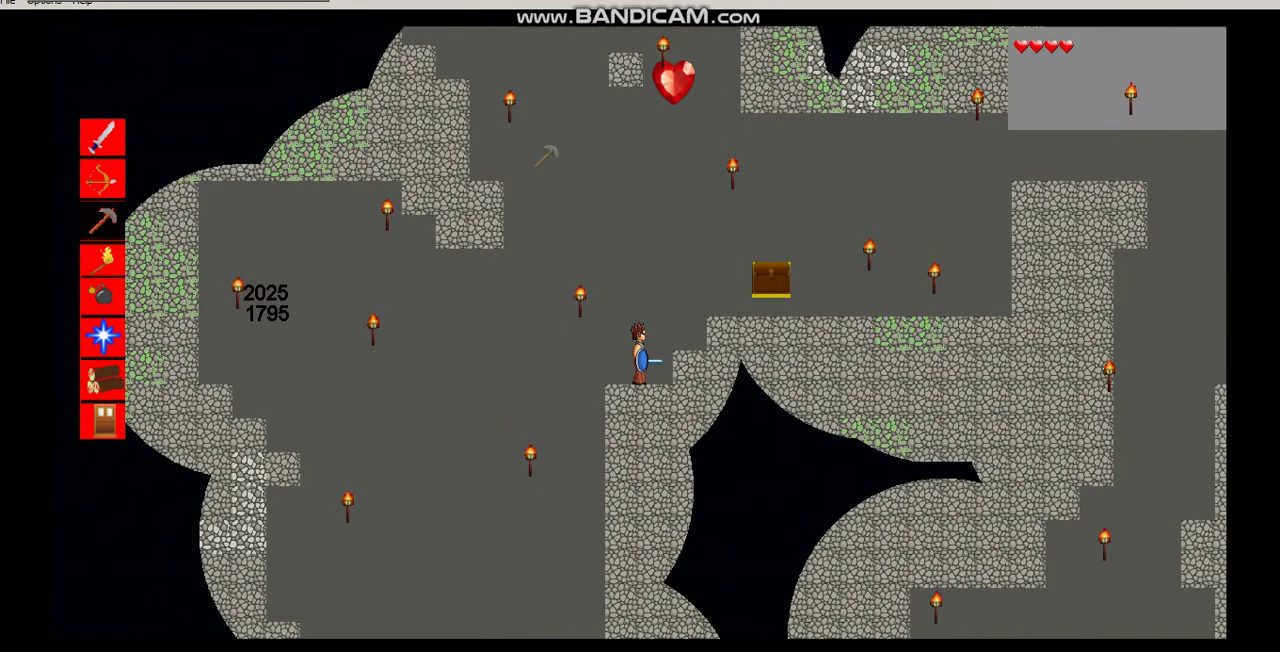
{"action": "key", "text": "a"}
{"action": "key", "text": "d"}
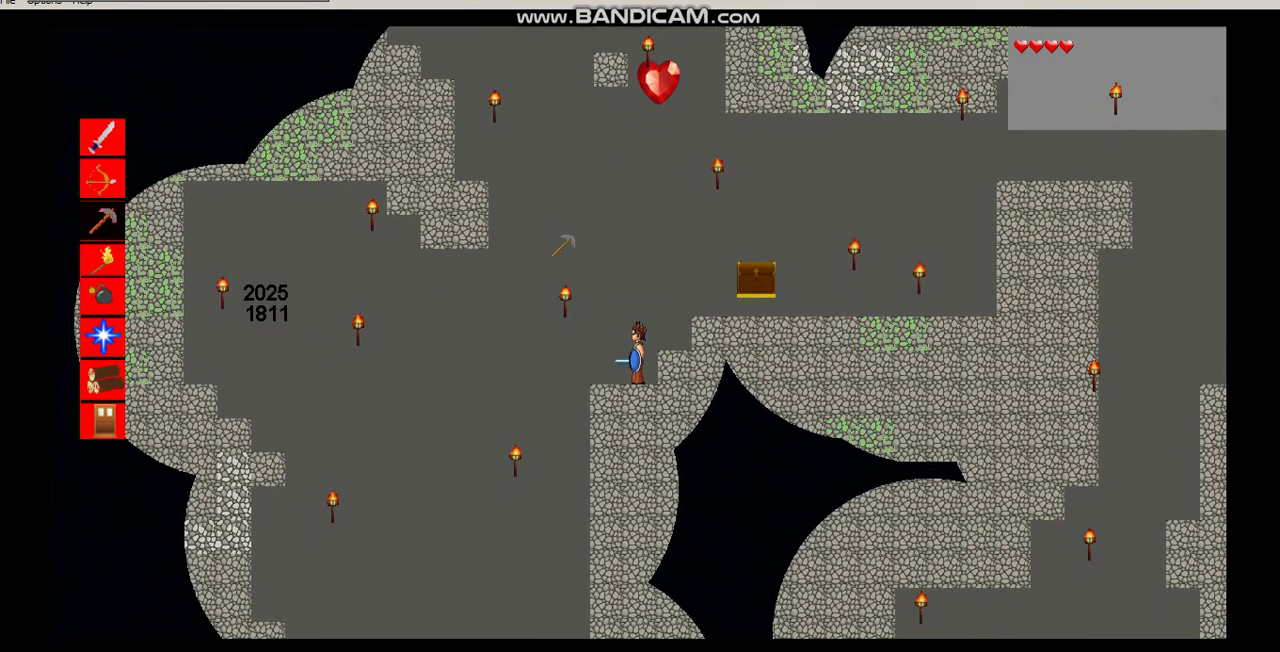
{"action": "key", "text": "a"}
{"action": "key", "text": "space"}
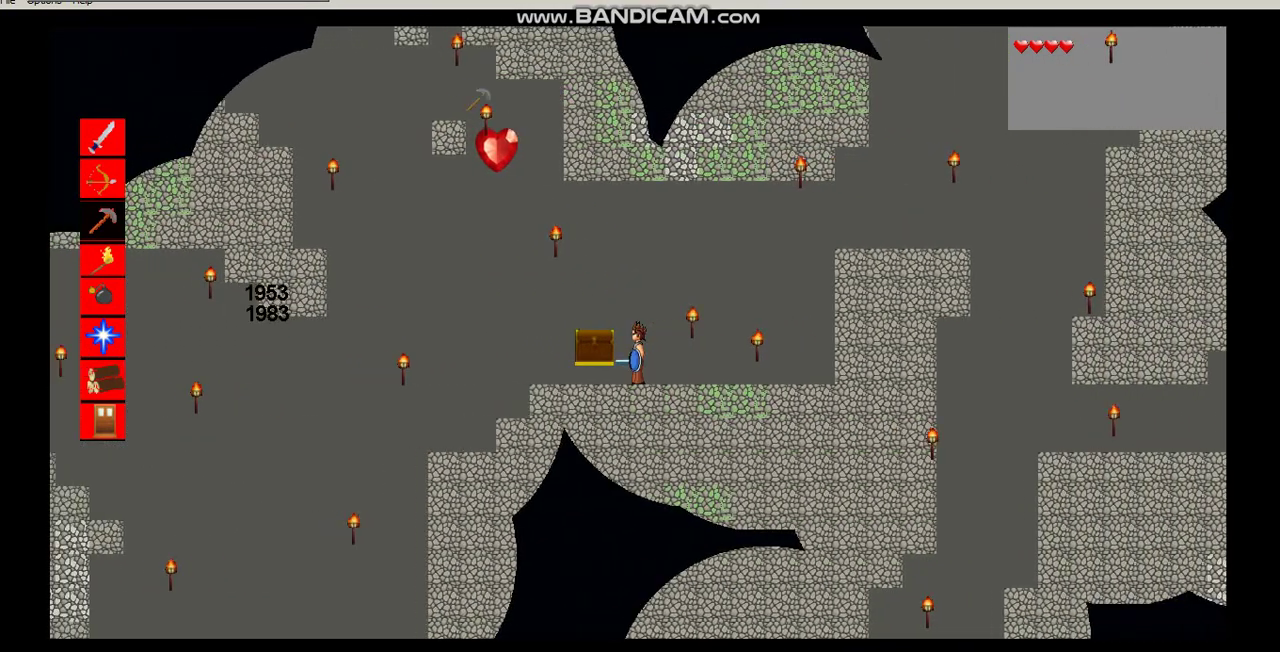
{"action": "key", "text": "d"}
{"action": "key", "text": "space"}
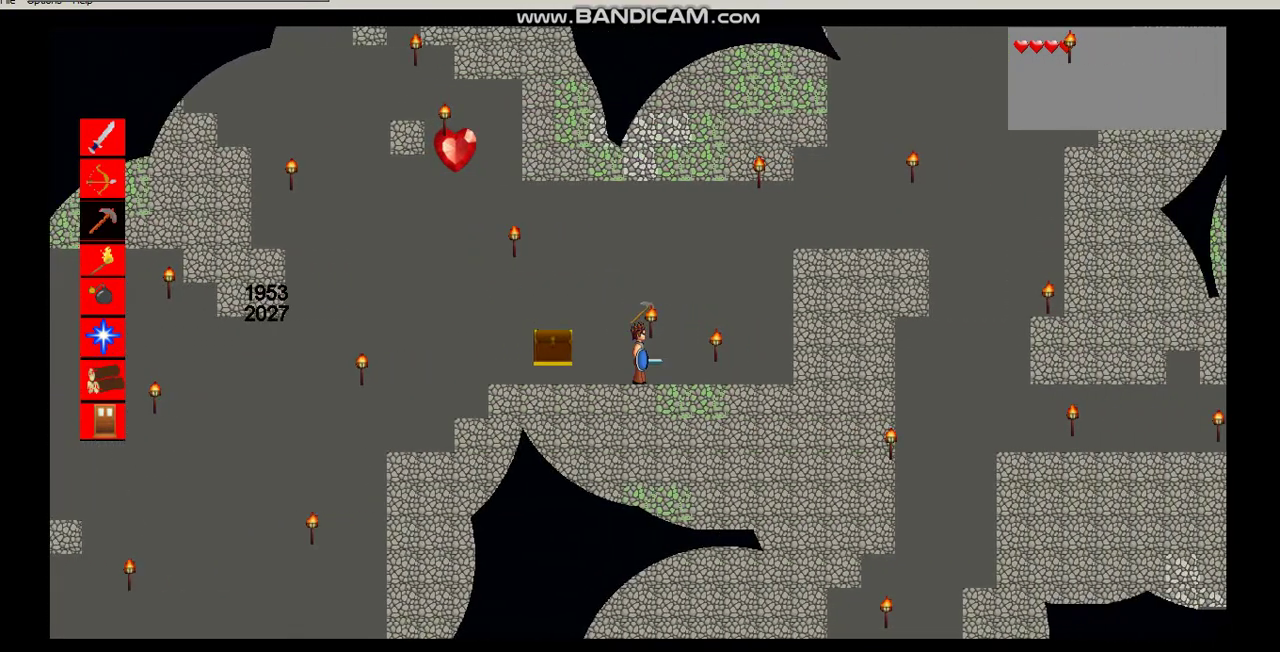
{"action": "key", "text": "a"}
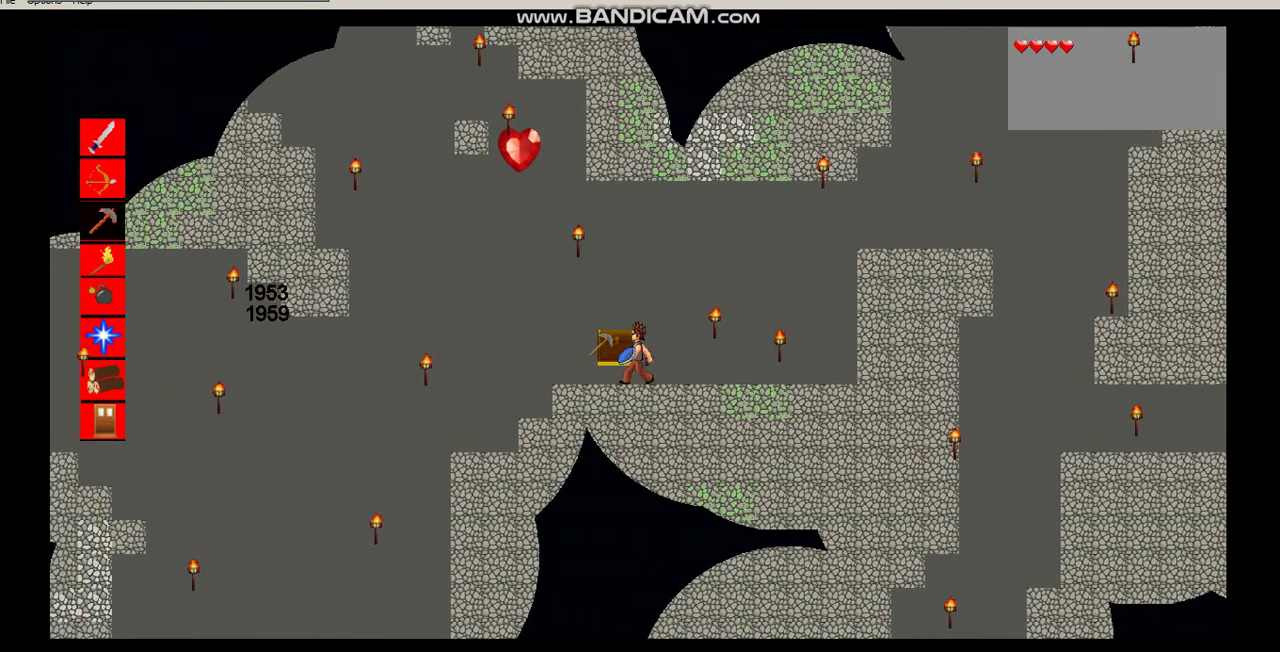
{"action": "key", "text": "d"}
{"action": "key", "text": "a"}
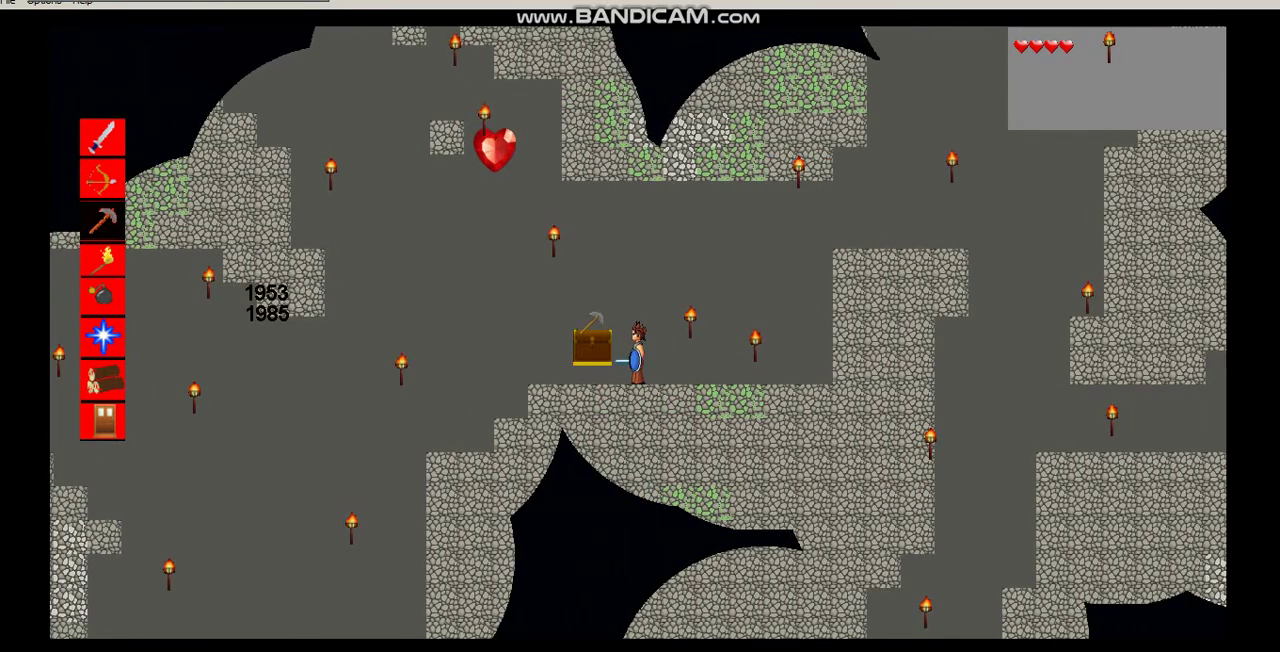
{"action": "key", "text": "d"}
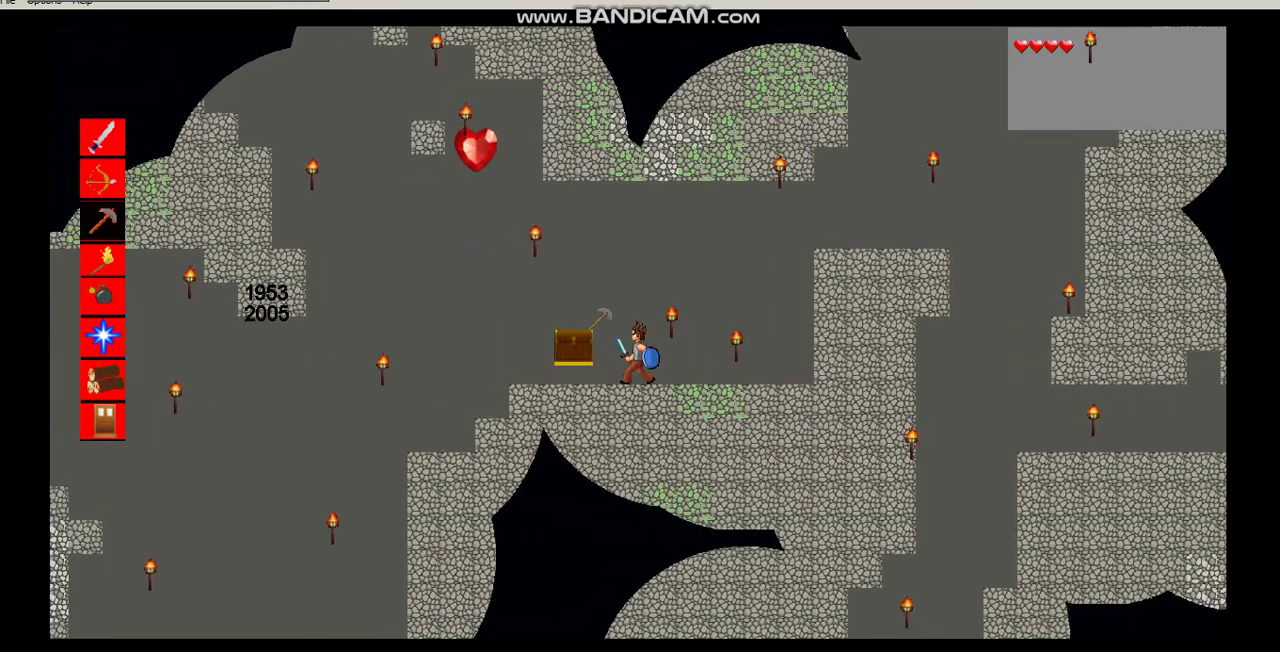
- Switch to the sword, attack, turn around, and open the crafting panel
{"action": "key", "text": "a"}
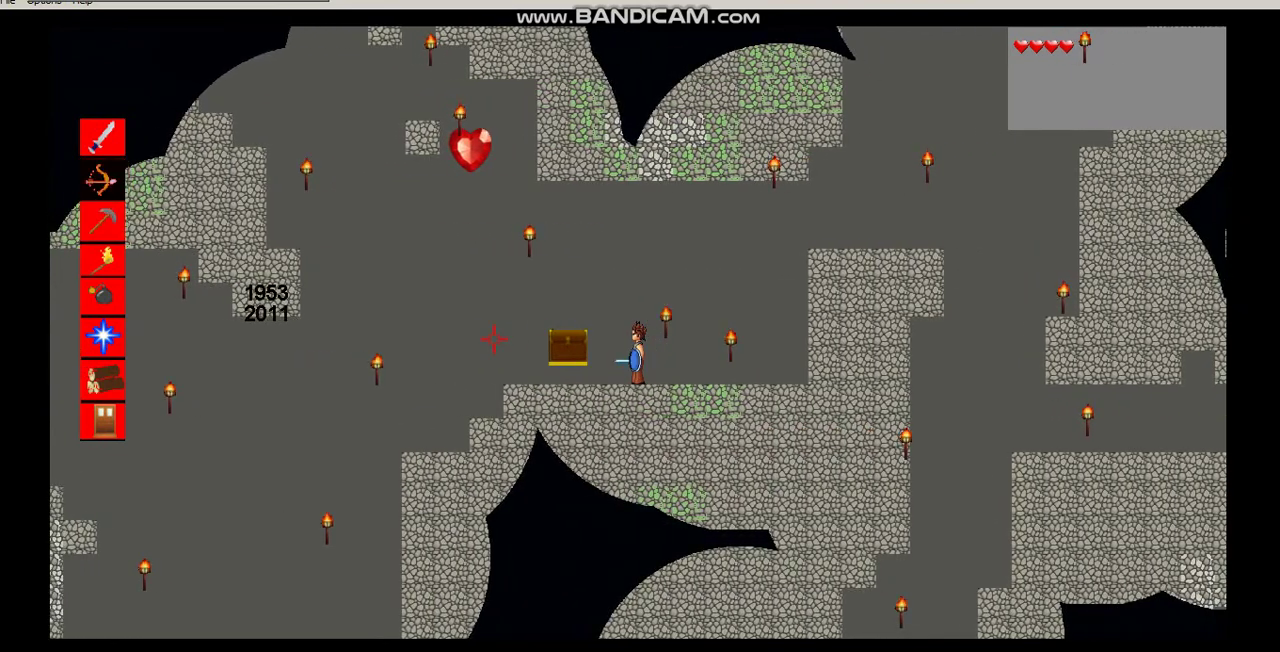
{"action": "left_click", "coordinate": [102, 137]}
{"action": "key", "text": "a"}
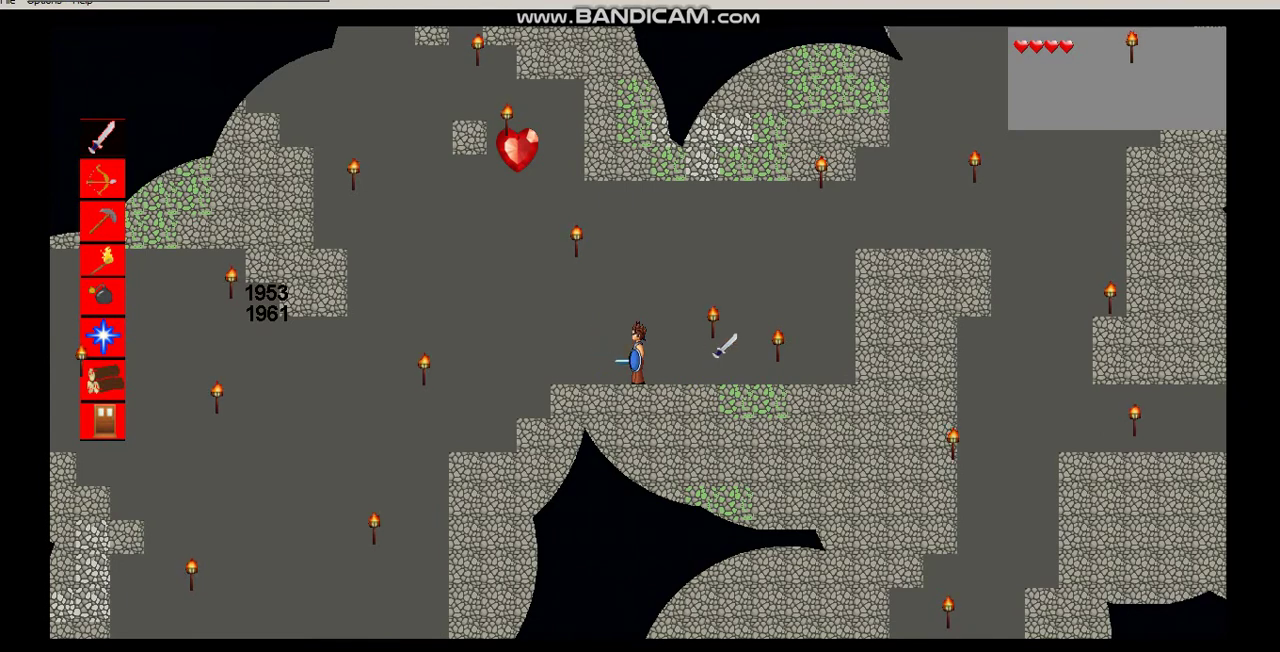
{"action": "key", "text": "d"}
{"action": "key", "text": "a"}
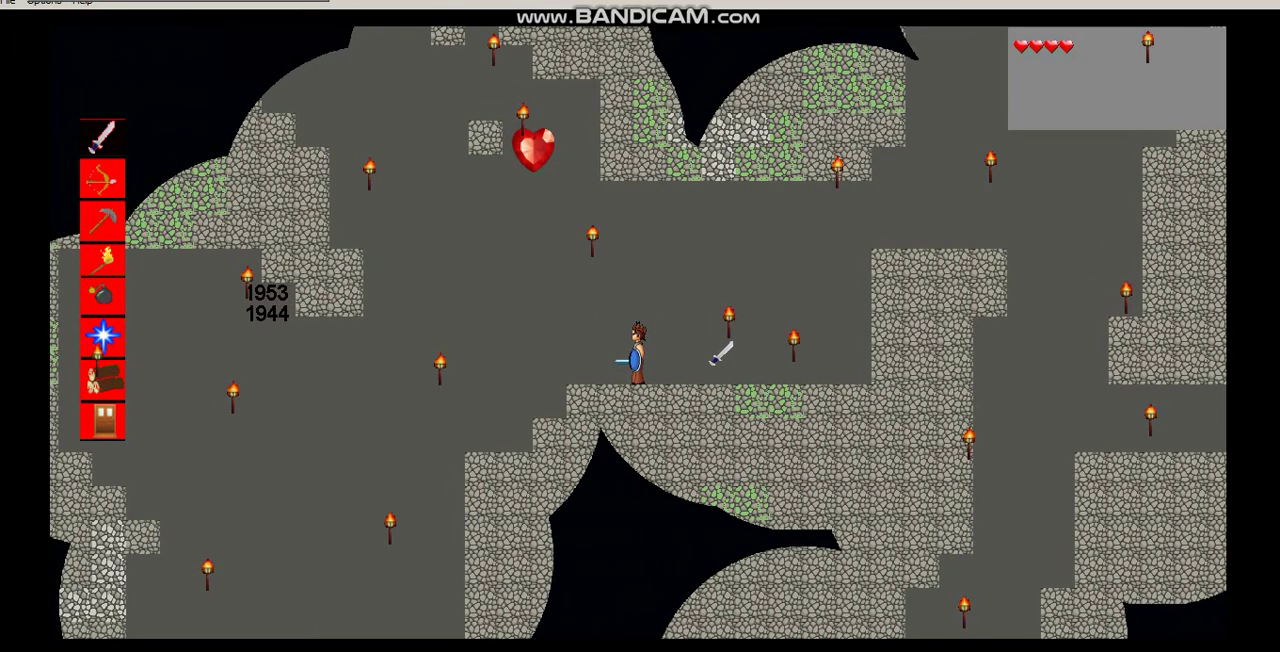
{"action": "key", "text": "e"}
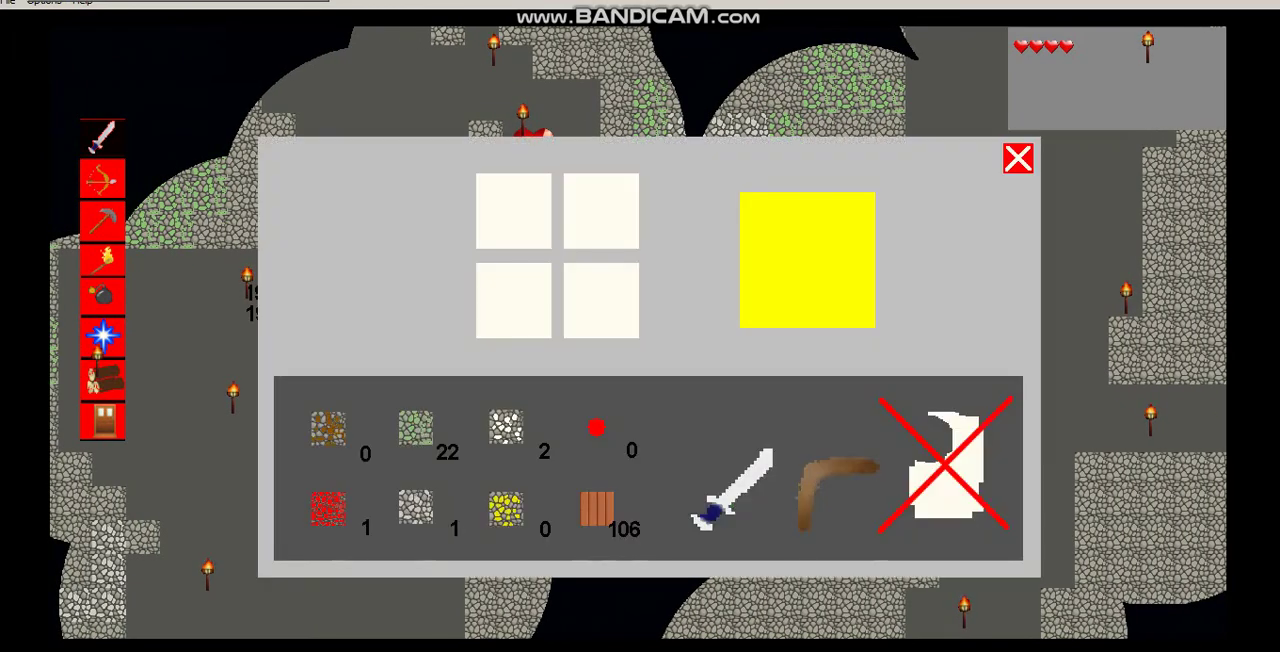
- Close the crafting panel, move left and up, and equip the pickaxe
{"action": "left_click", "coordinate": [1018, 158]}
{"action": "key", "text": "a"}
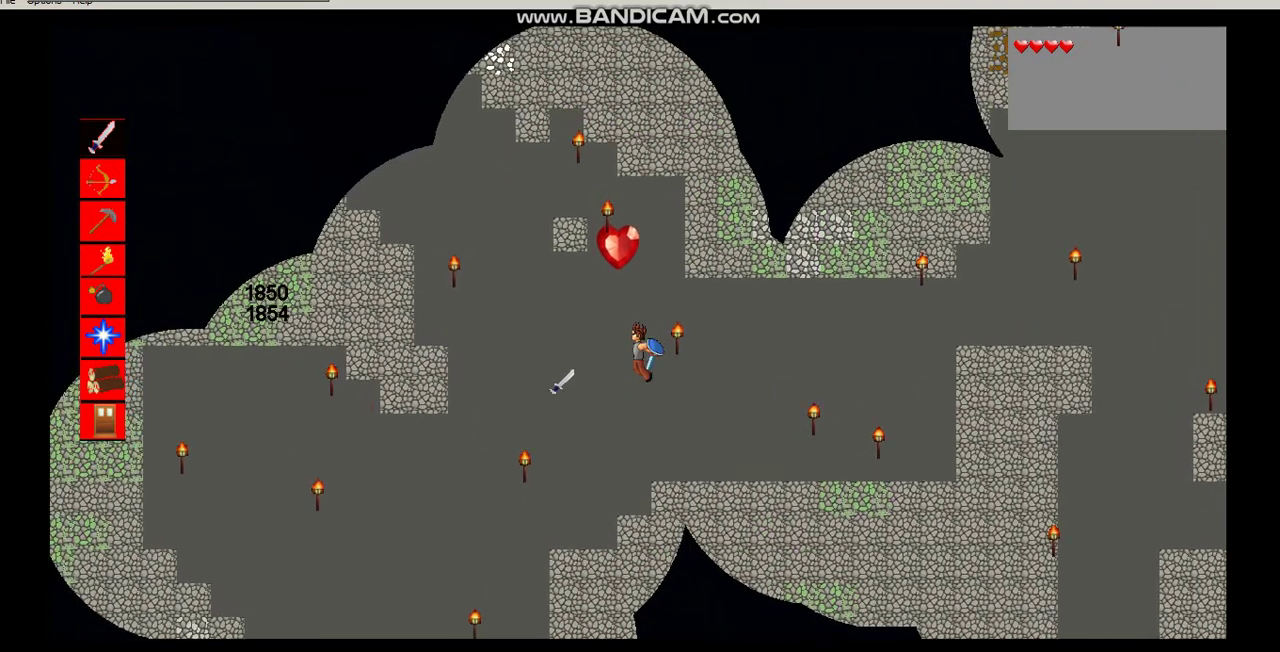
{"action": "key", "text": "w"}
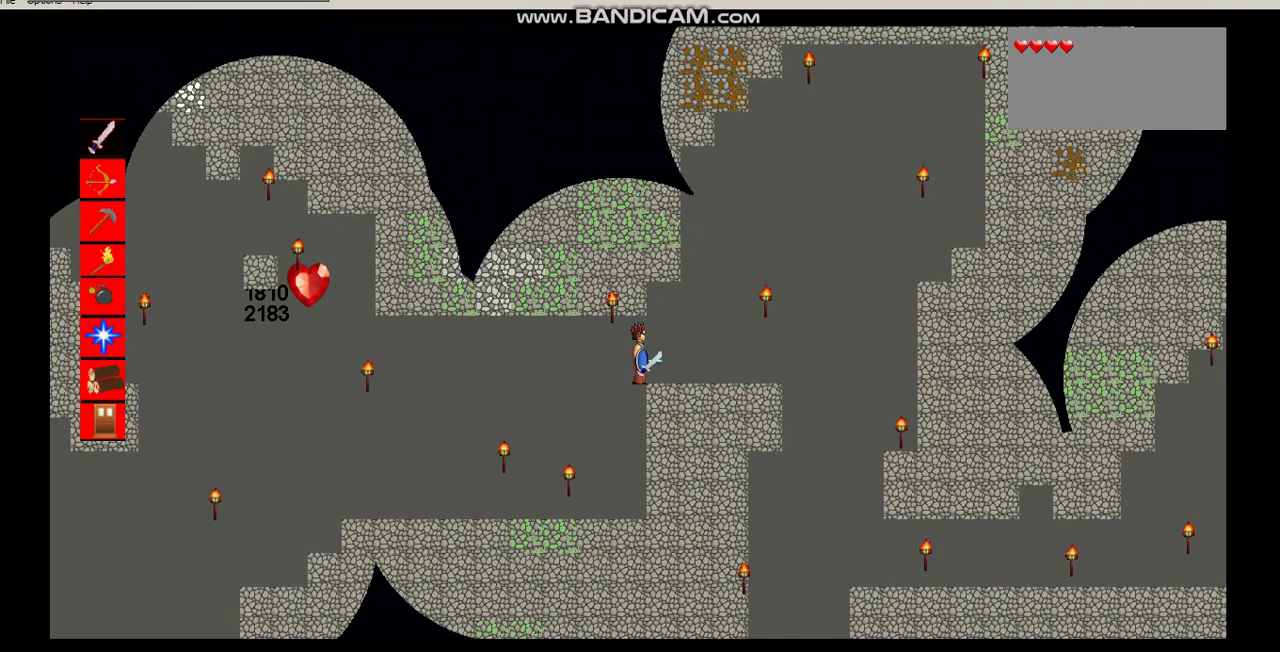
{"action": "key", "text": "3"}
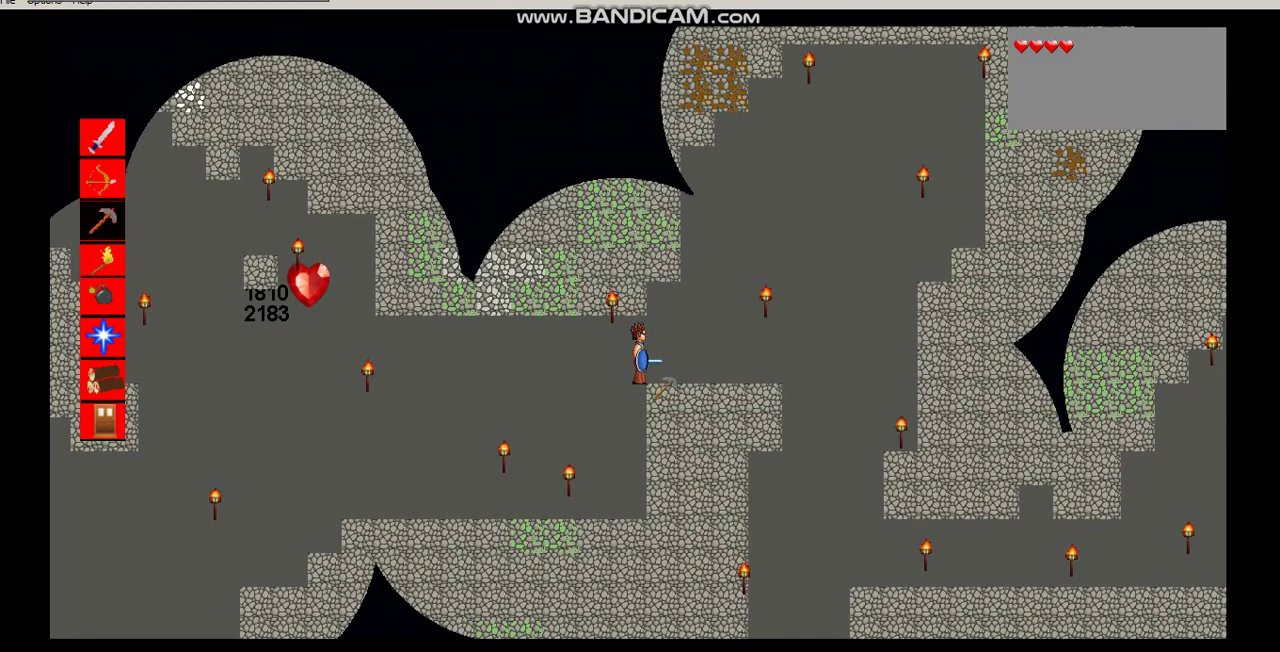
{"action": "key", "text": "s"}
{"action": "key", "text": "d"}
- Move on through the caves, briefly holding the bow before returning to the pickaxe
{"action": "key", "text": "w"}
{"action": "key", "text": "a"}
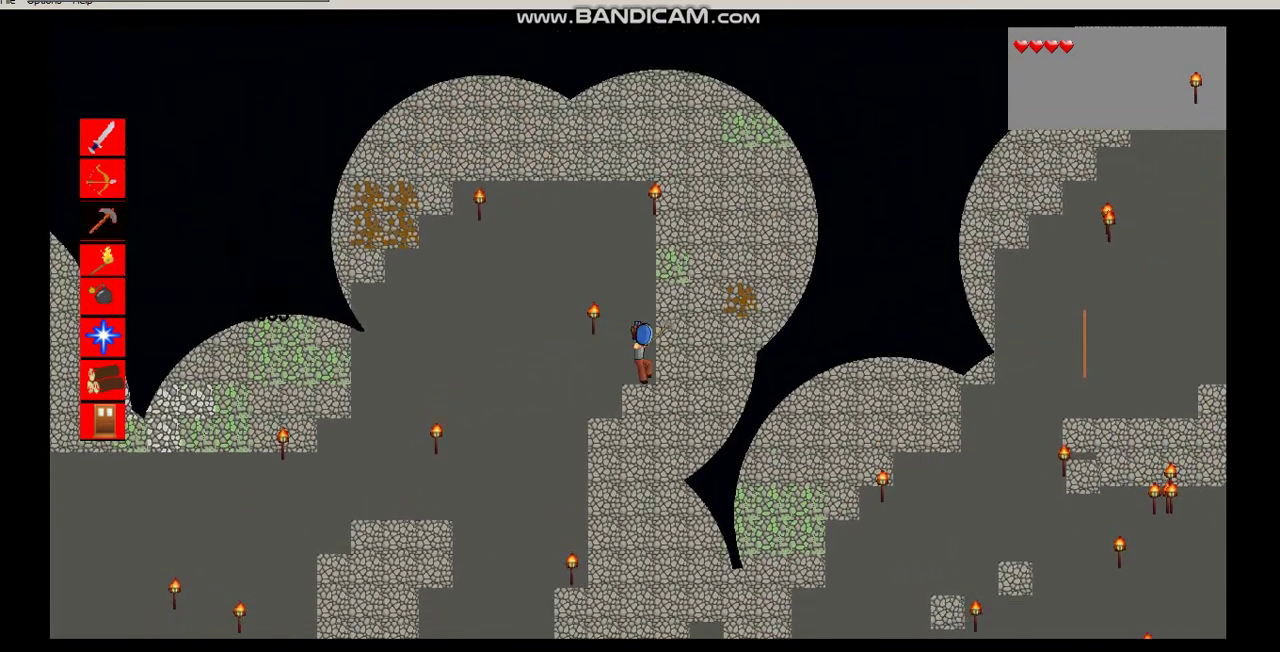
{"action": "key", "text": "2"}
{"action": "key", "text": "3"}
{"action": "key", "text": "4"}
{"action": "key", "text": "3"}
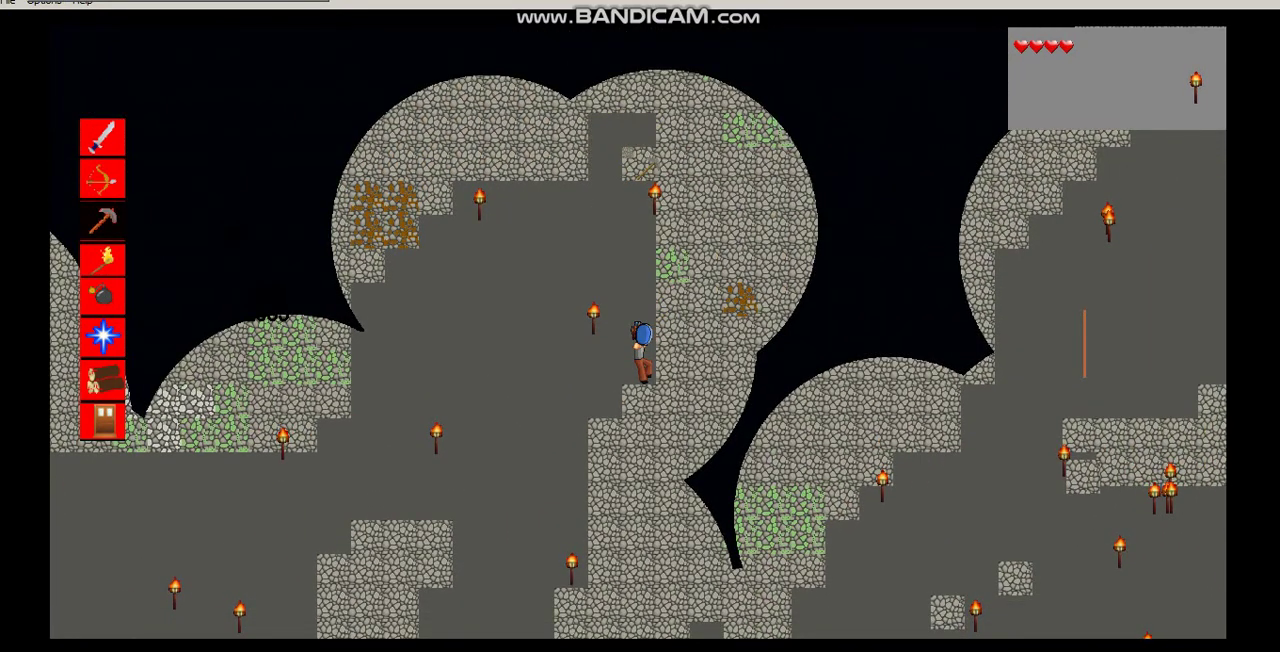
- Briefly hold the torch, then jump up the vertical shaft with the pickaxe ready
{"action": "key", "text": "space"}
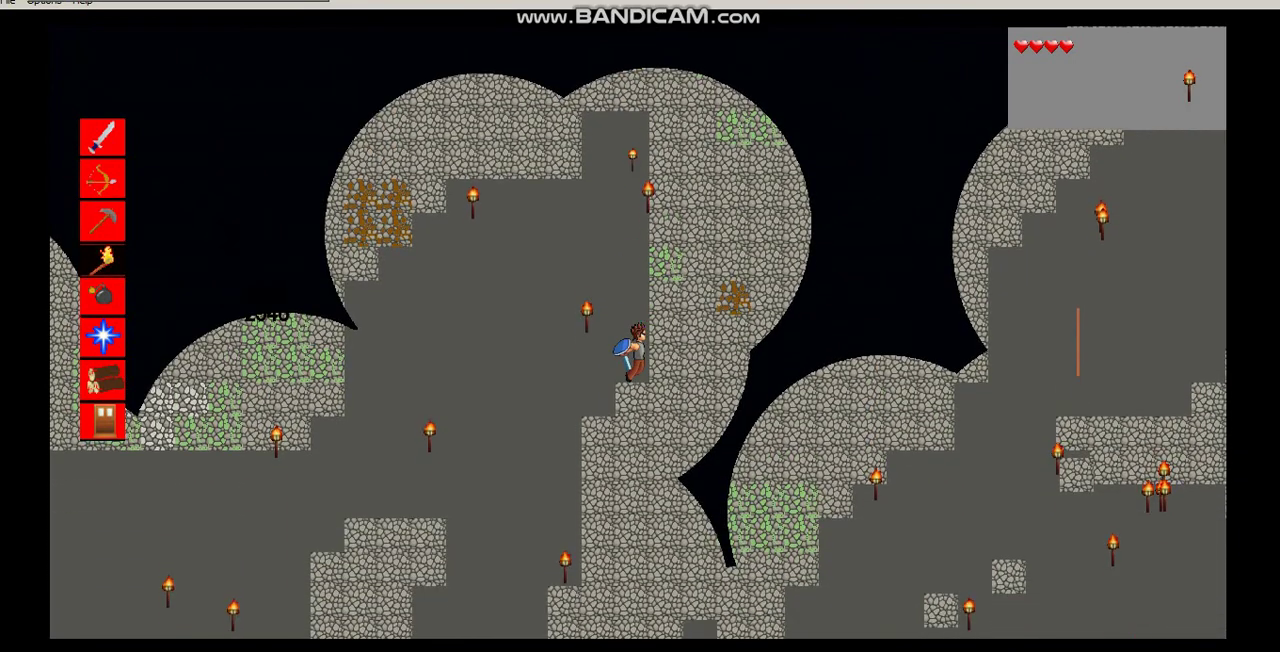
{"action": "key", "text": "4"}
{"action": "key", "text": "3"}
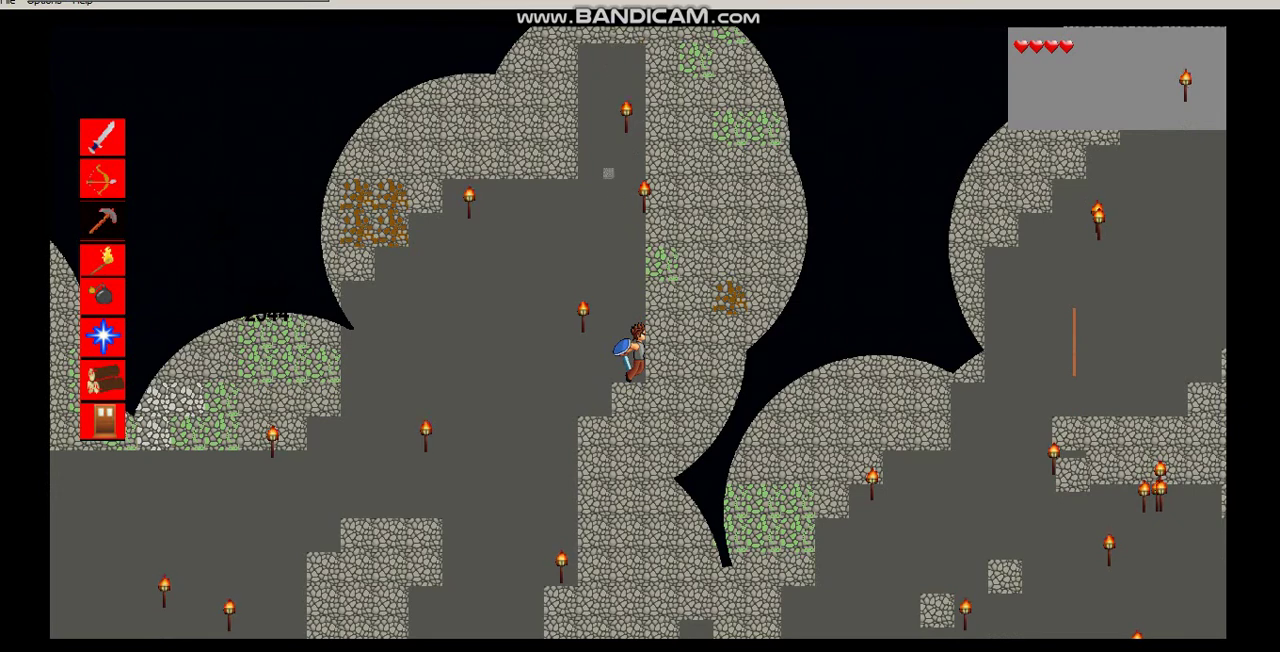
{"action": "key", "text": "space"}
{"action": "key", "text": "space"}
{"action": "key", "text": "space"}
{"action": "key", "text": "space"}
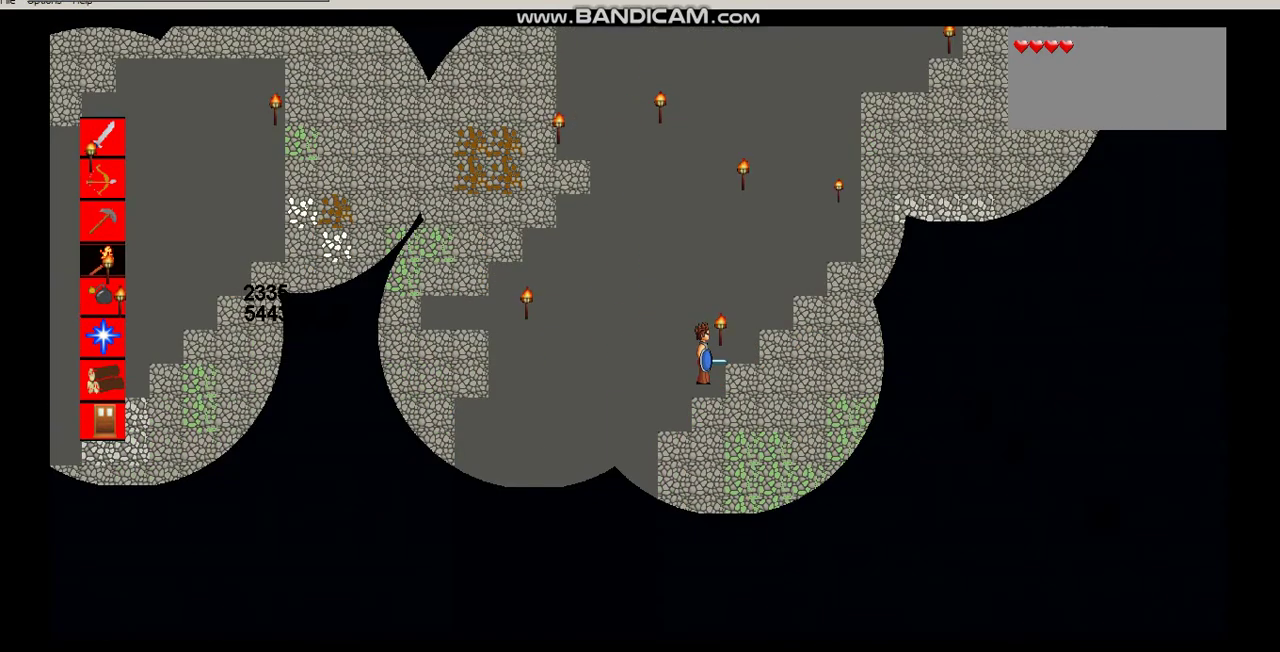
{"action": "key", "text": "space"}
{"action": "key", "text": "space"}
{"action": "key", "text": "space"}
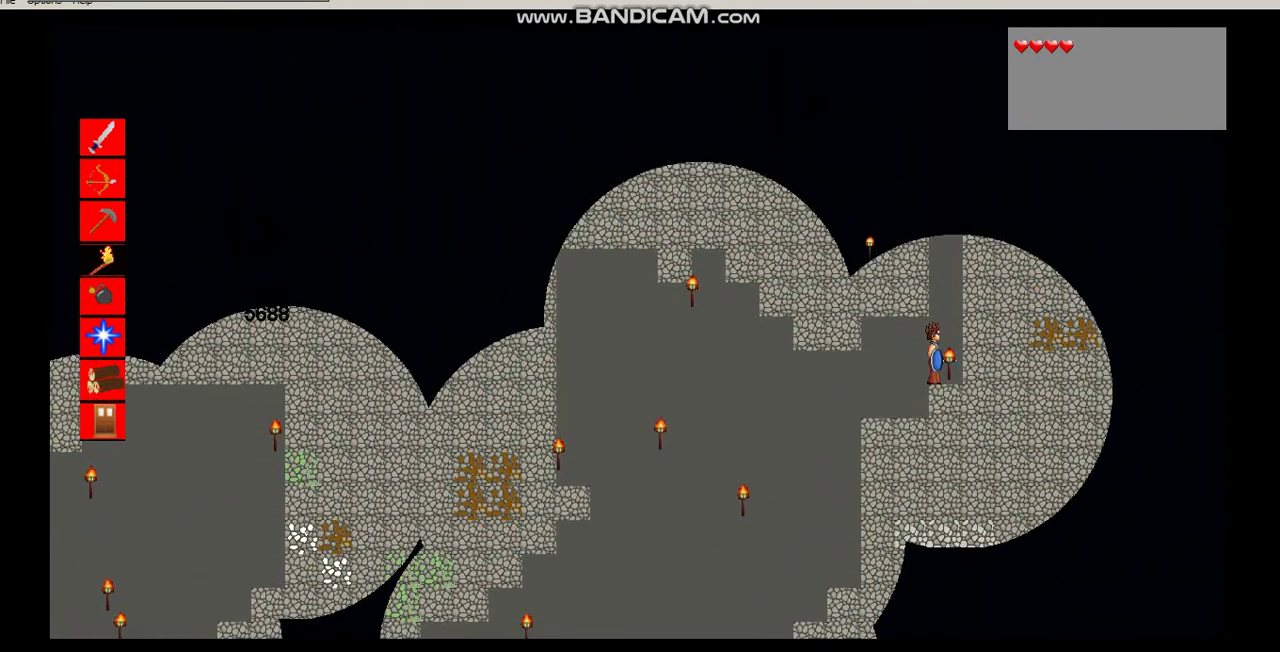
{"action": "key", "text": "space"}
{"action": "key", "text": "space"}
{"action": "key", "text": "space"}
{"action": "key", "text": "space"}
- Jump higher up the shaft and re-equip the pickaxe from slot 3
{"action": "key", "text": "space"}
{"action": "key", "text": "3"}
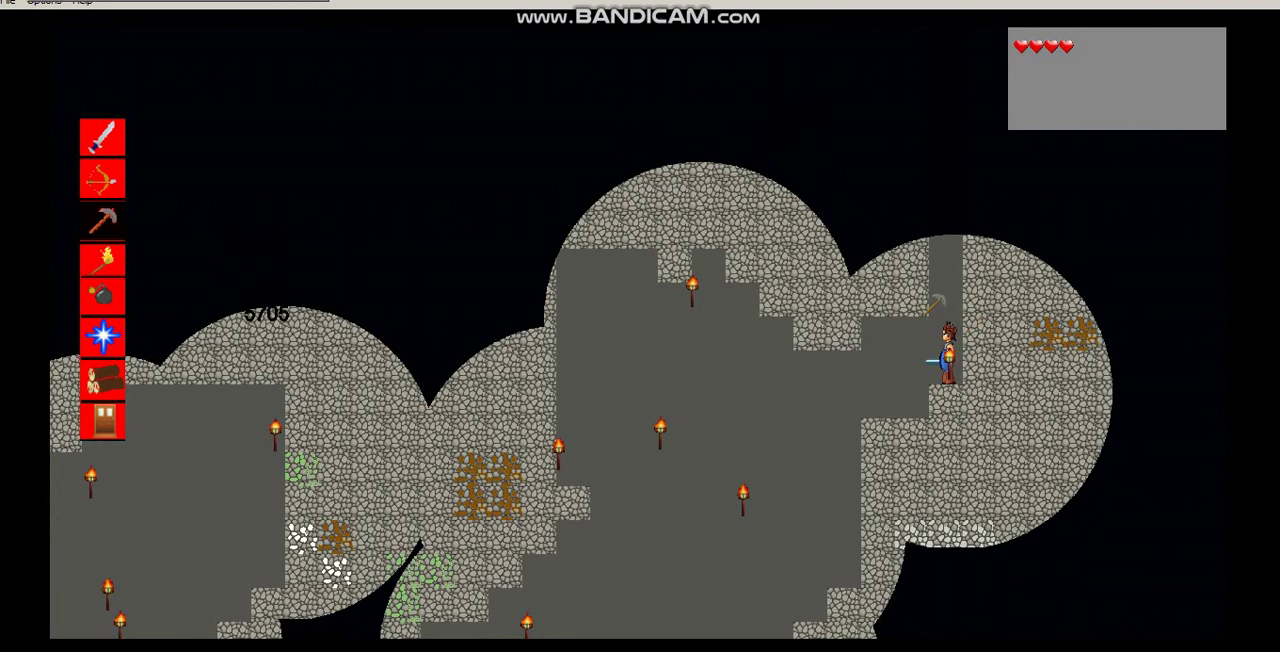
{"action": "key", "text": "space"}
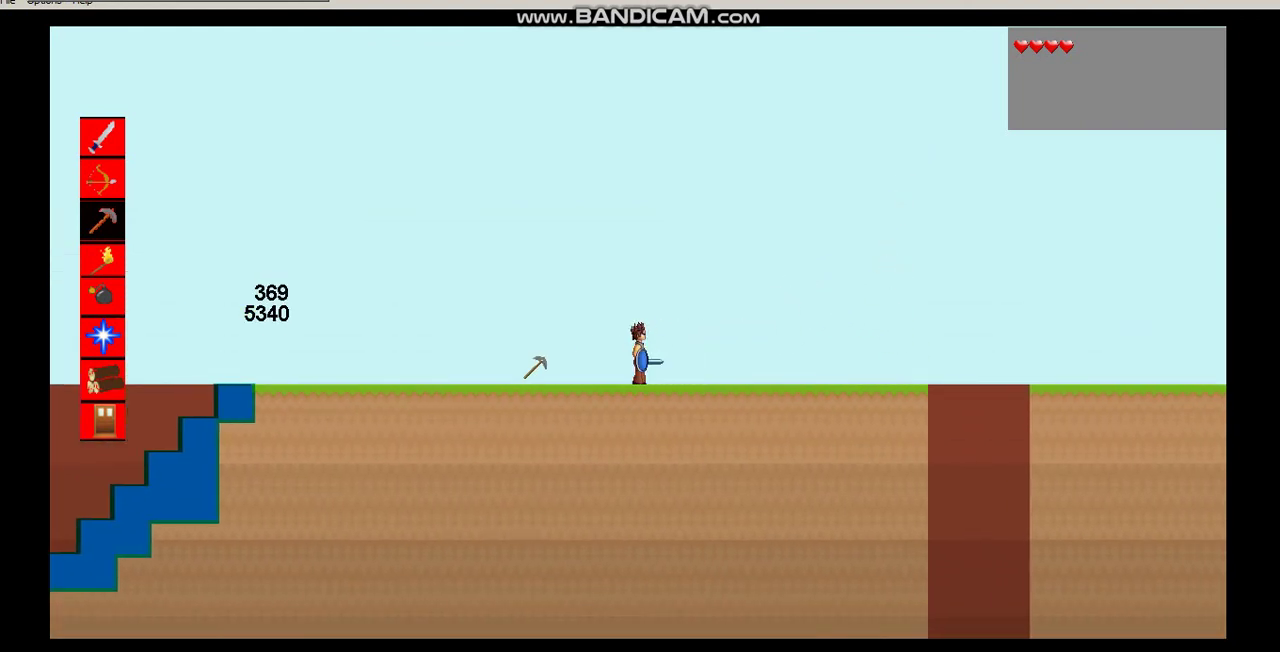
- Craft with four brown ore blocks in the 2x2 grid and take the result
{"action": "key", "text": "e"}
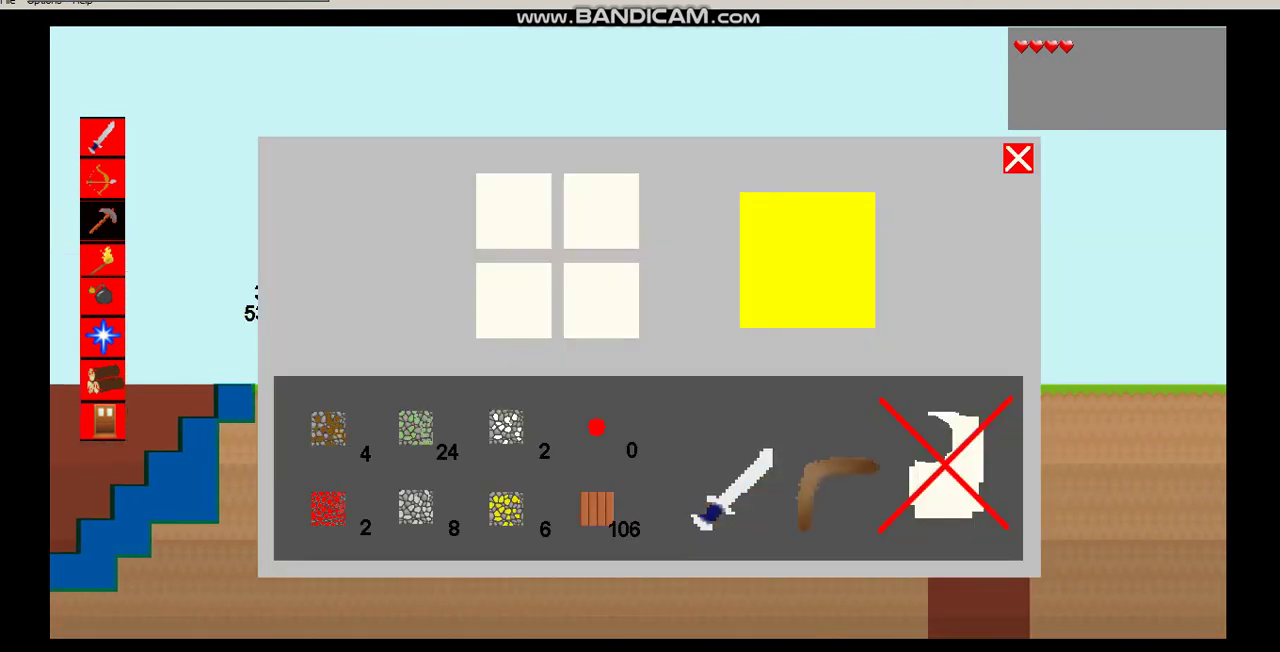
{"action": "left_click_drag", "start_coordinate": [325, 427], "coordinate": [513, 298]}
{"action": "left_click_drag", "start_coordinate": [327, 428], "coordinate": [513, 210]}
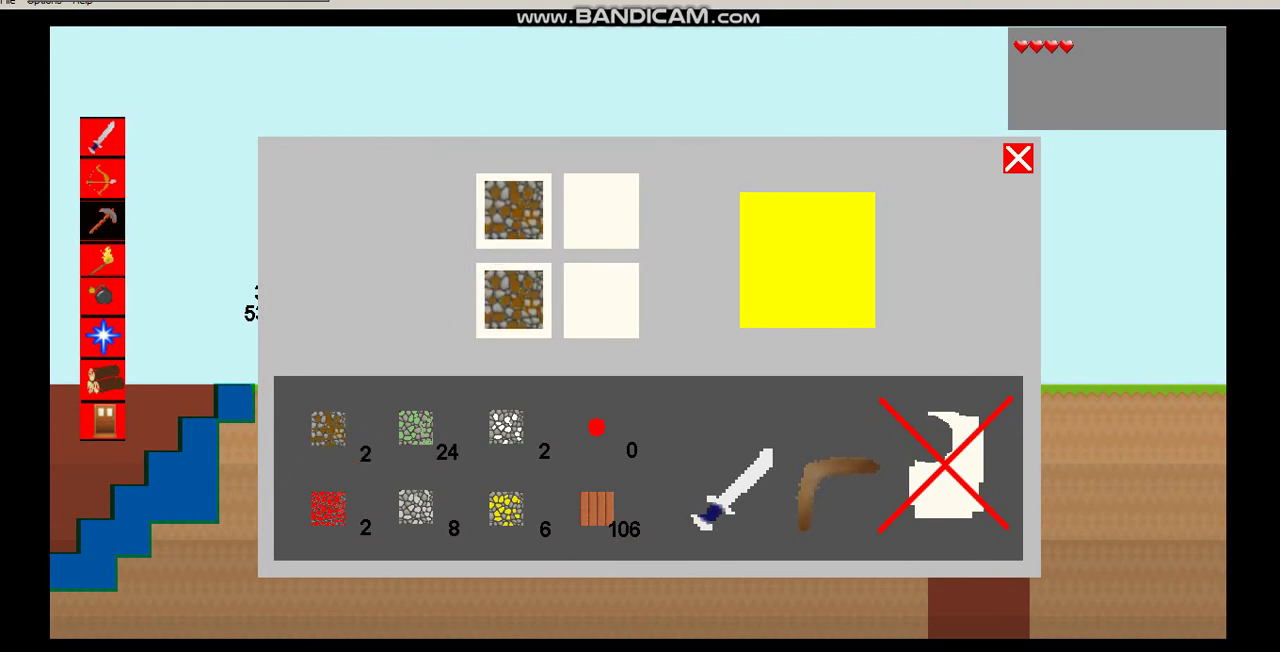
{"action": "left_click_drag", "start_coordinate": [325, 427], "coordinate": [601, 298]}
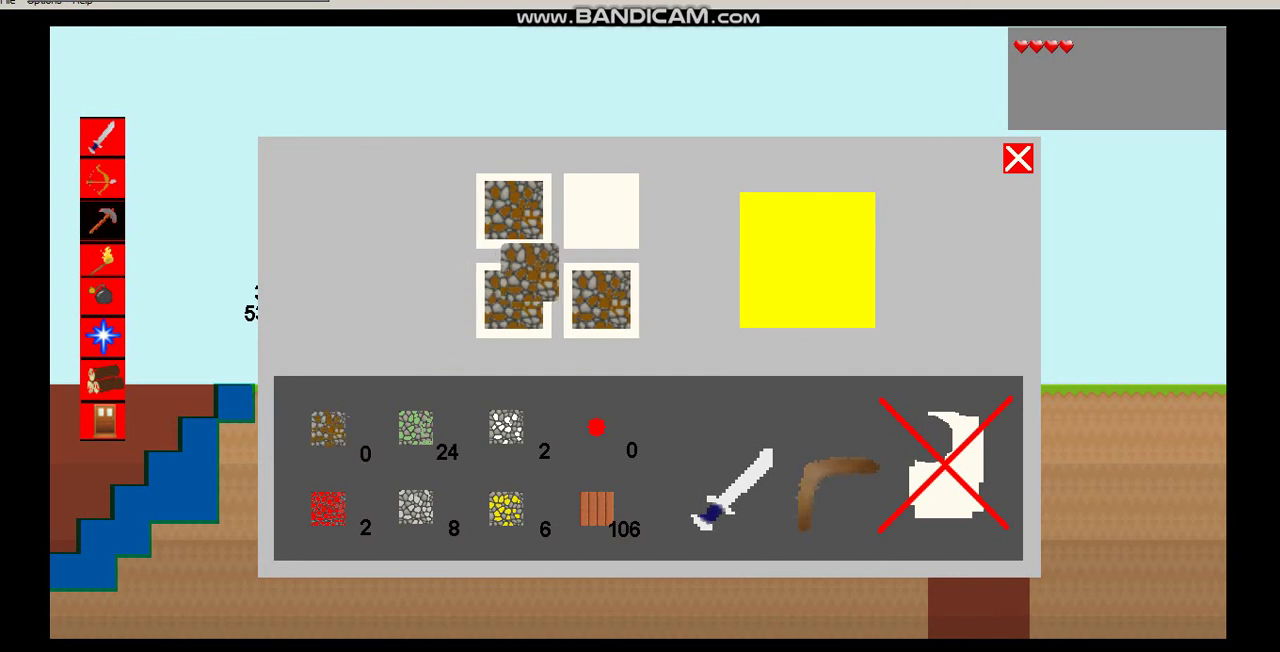
{"action": "left_click_drag", "start_coordinate": [325, 427], "coordinate": [601, 210]}
{"action": "left_click", "coordinate": [808, 260]}
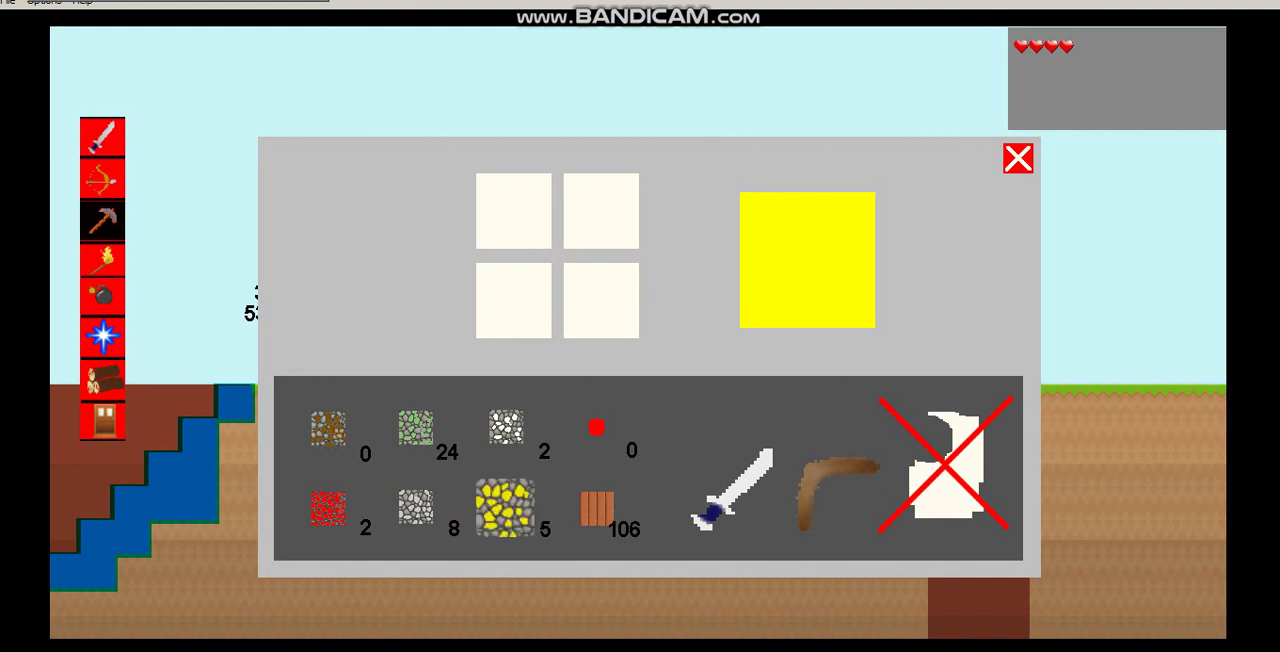
- Place gold ore in the lower-right cell and a boomerang in the top cells
{"action": "left_click_drag", "start_coordinate": [505, 507], "coordinate": [601, 300]}
{"action": "left_click_drag", "start_coordinate": [840, 490], "coordinate": [610, 300]}
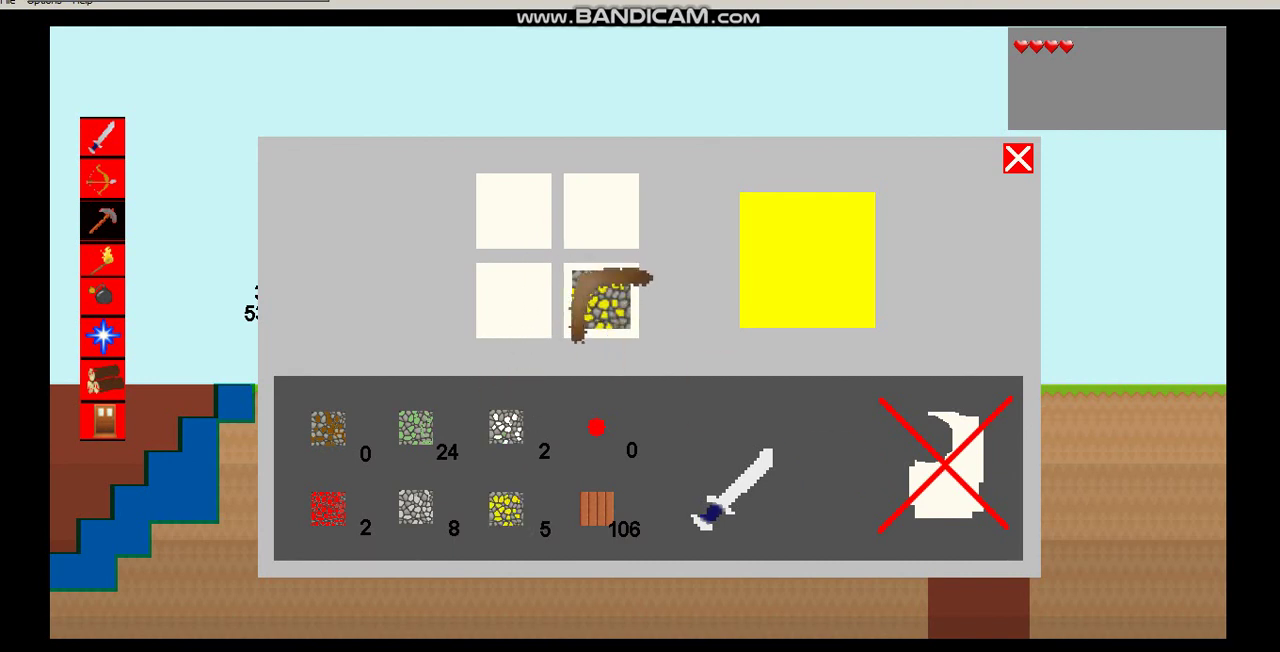
{"action": "left_click", "coordinate": [545, 217]}
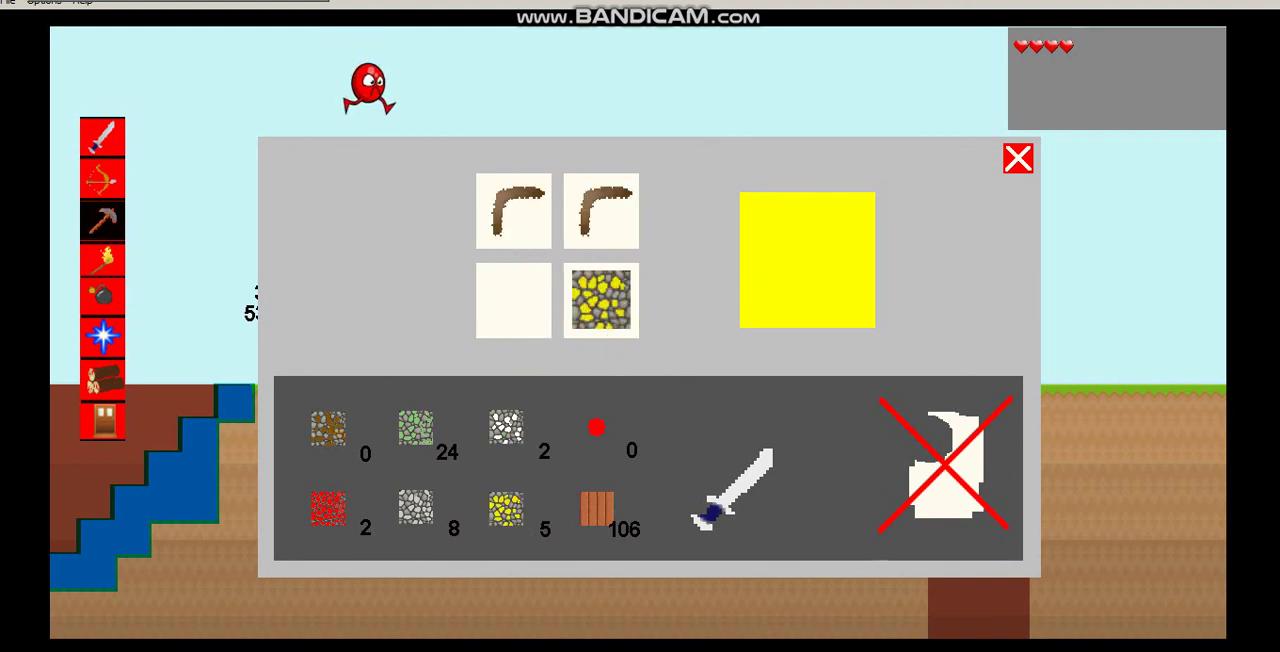
- Take one boomerang back from the grid, close crafting, and throw it at the red creature
{"action": "left_click", "coordinate": [601, 212]}
{"action": "left_click", "coordinate": [1018, 158]}
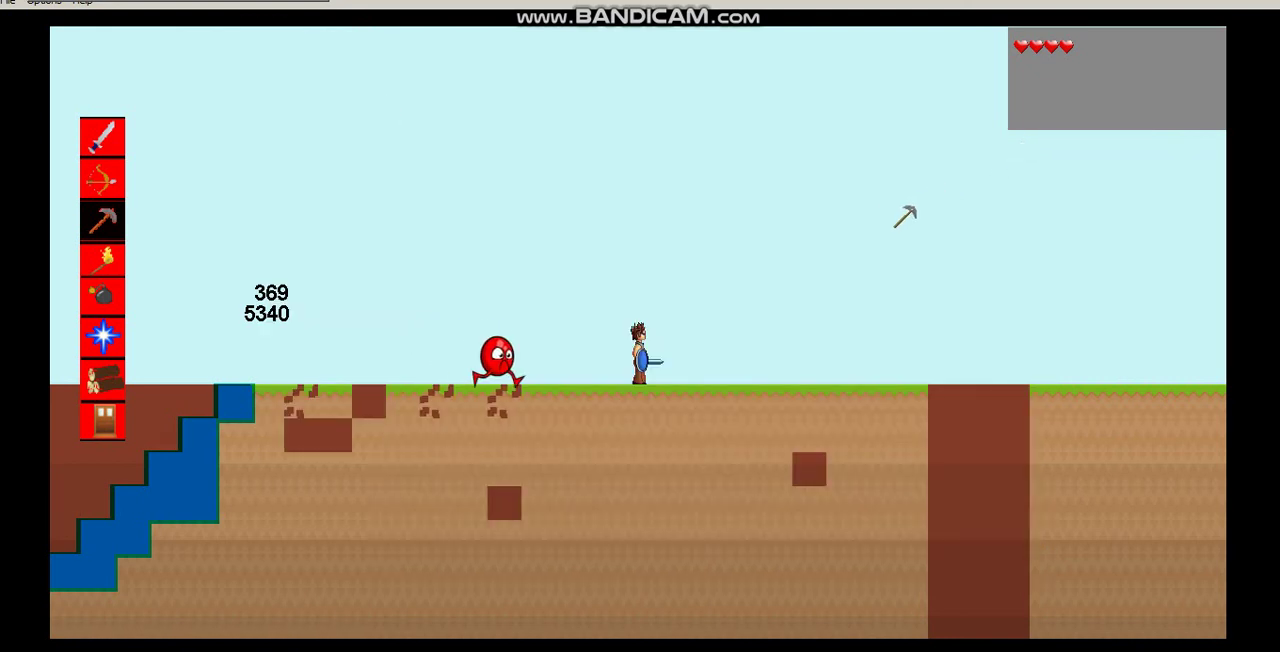
- Chase and finish off the red creature with the boomerang from slot 2, then reopen crafting
{"action": "key", "text": "2"}
{"action": "left_click", "coordinate": [780, 300]}
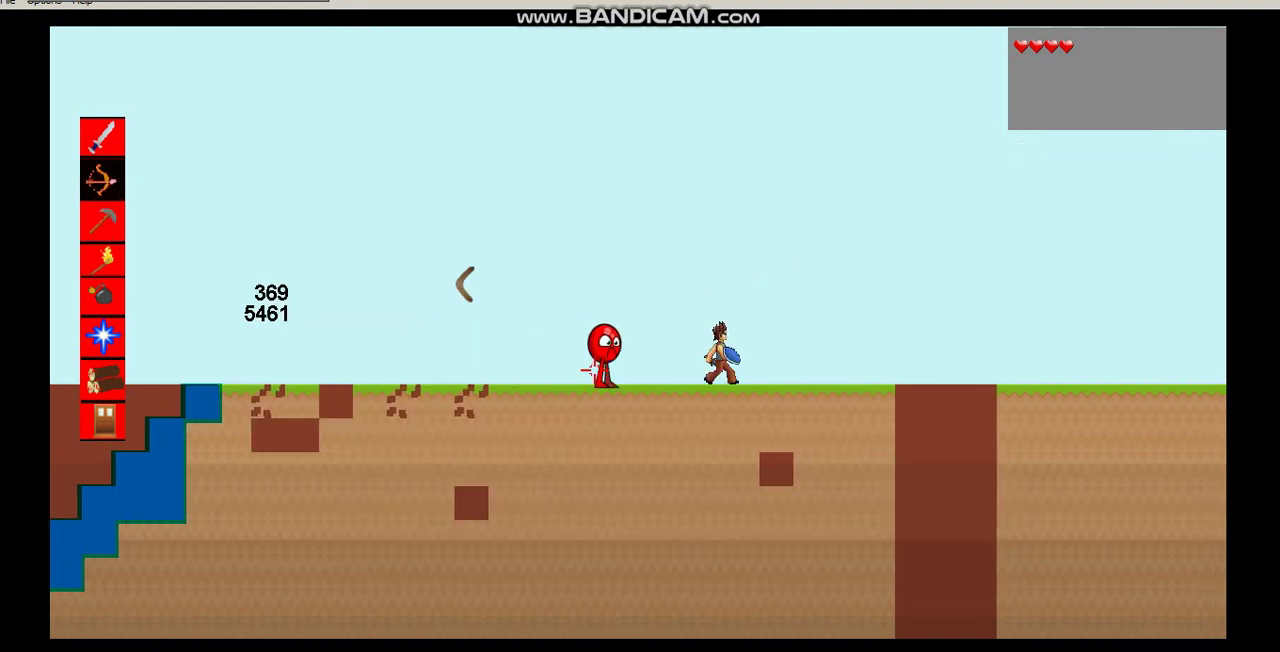
{"action": "key", "text": "d"}
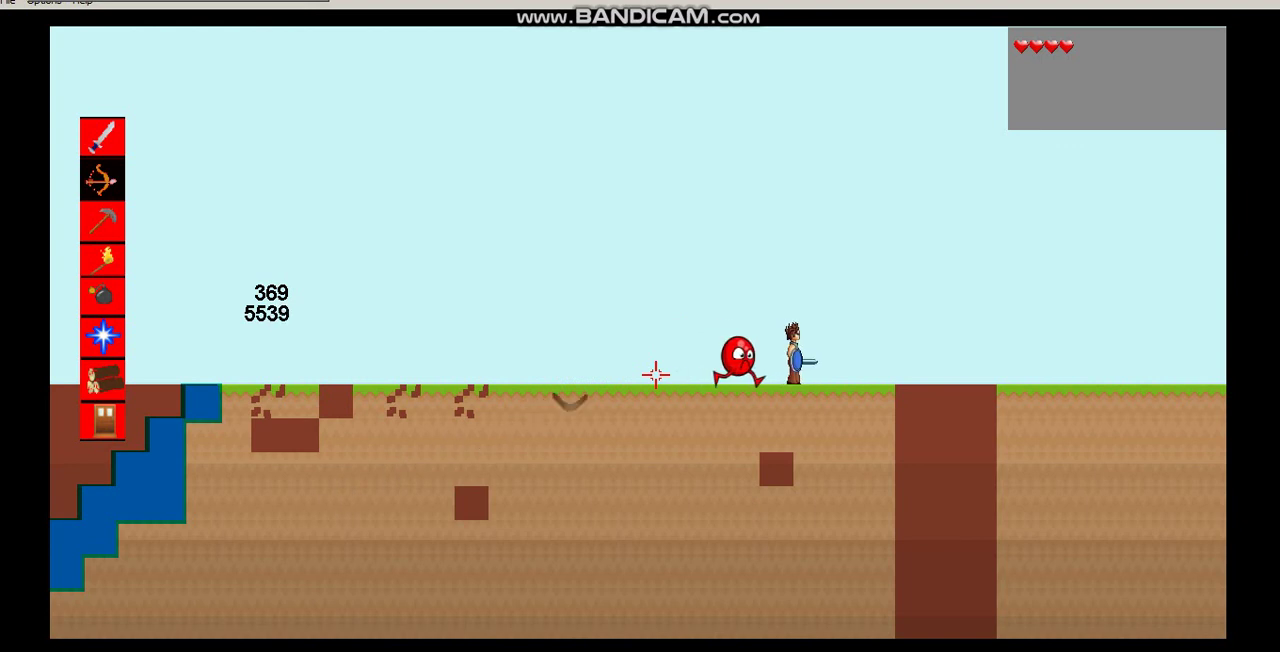
{"action": "left_click", "coordinate": [656, 374]}
{"action": "key", "text": "a"}
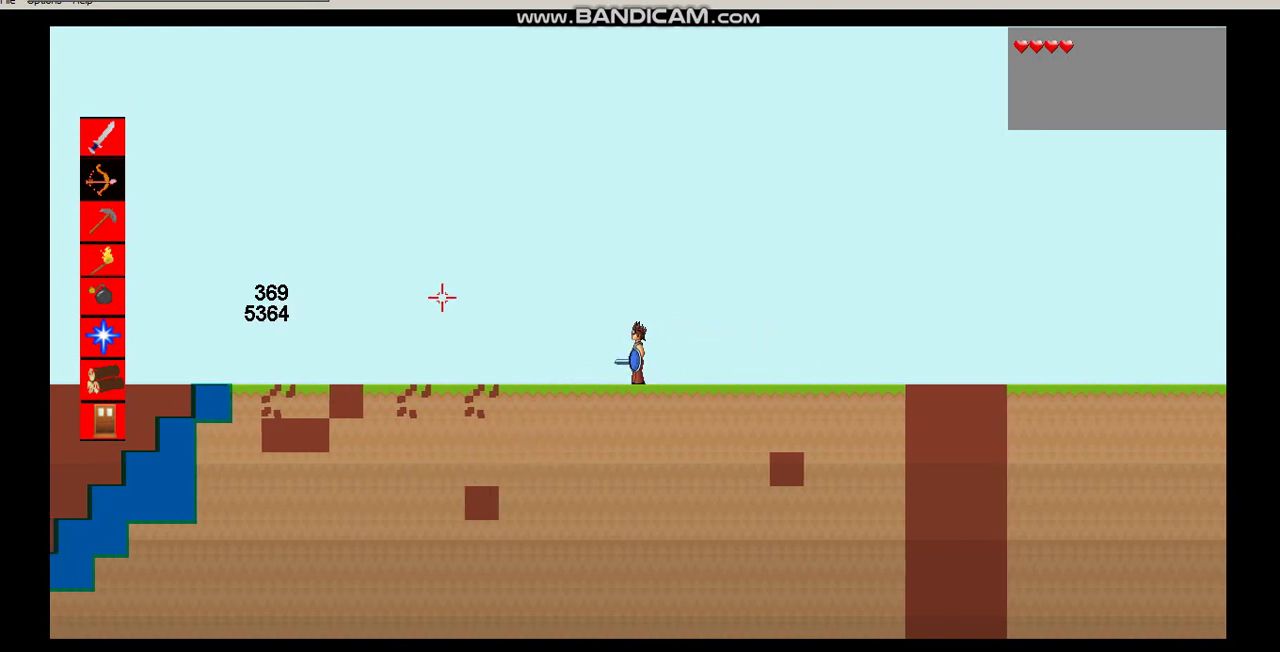
{"action": "key", "text": "e"}
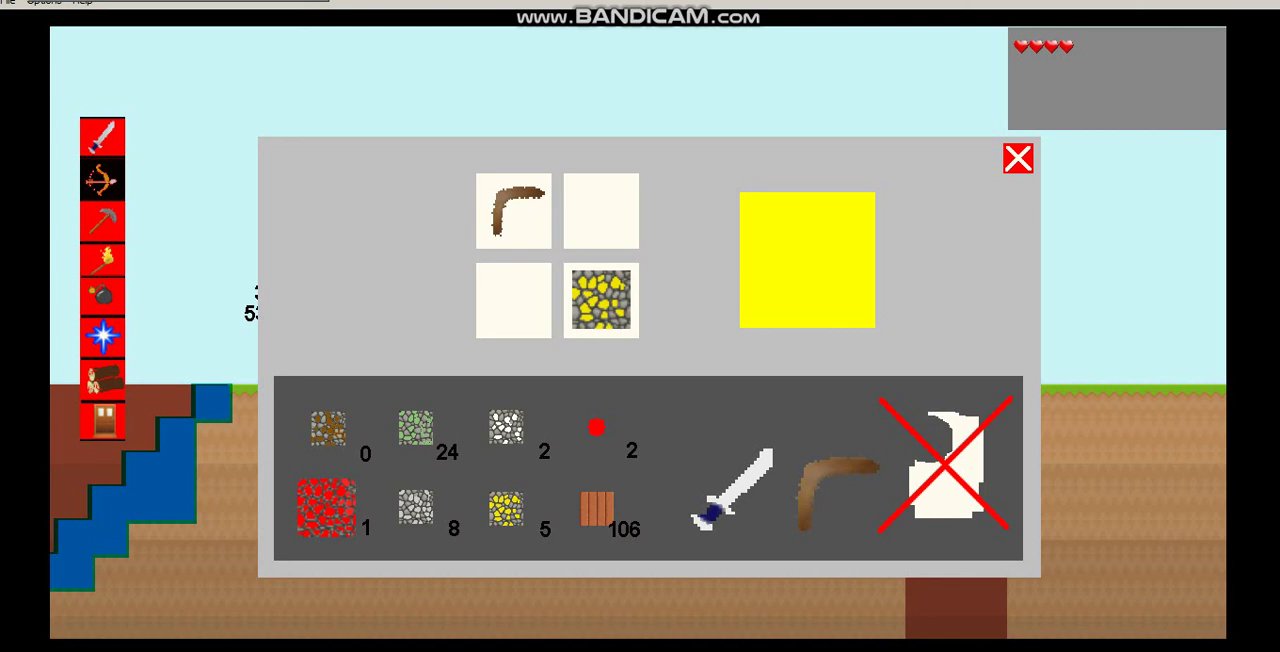
- Craft a fire boomerang from the boomerang, red ore and two gold ore, then throw it
{"action": "left_click", "coordinate": [601, 299]}
{"action": "left_click_drag", "start_coordinate": [444, 450], "coordinate": [601, 299]}
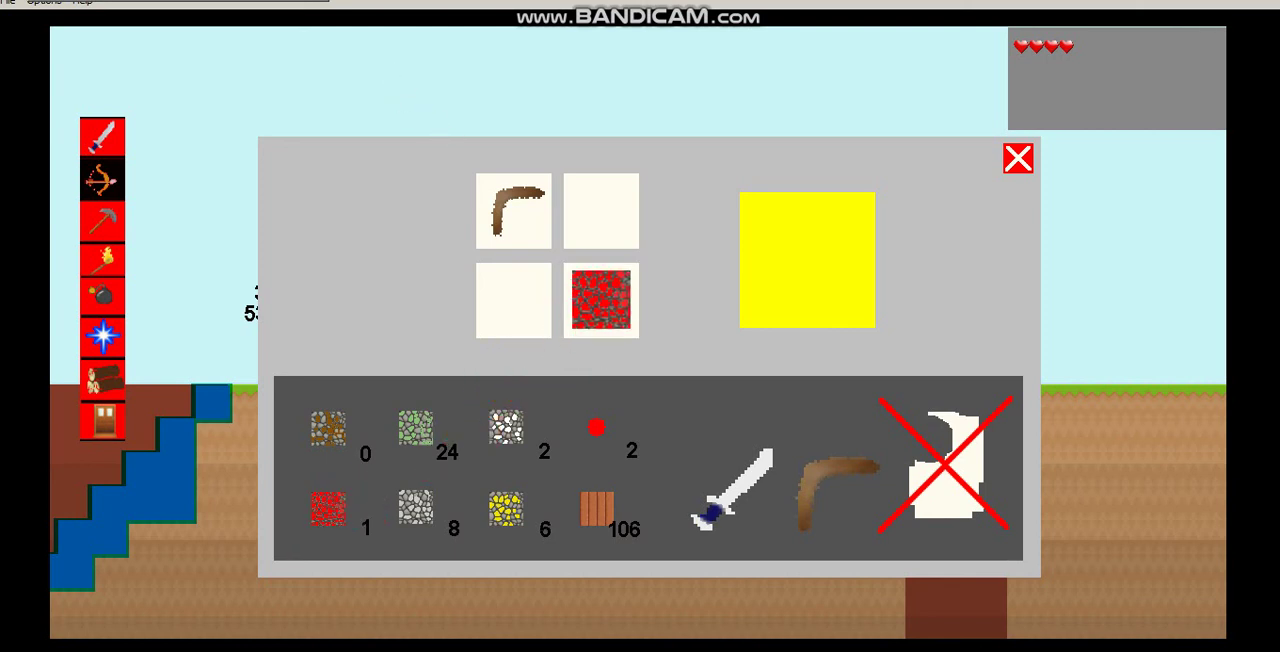
{"action": "left_click_drag", "start_coordinate": [505, 508], "coordinate": [513, 299]}
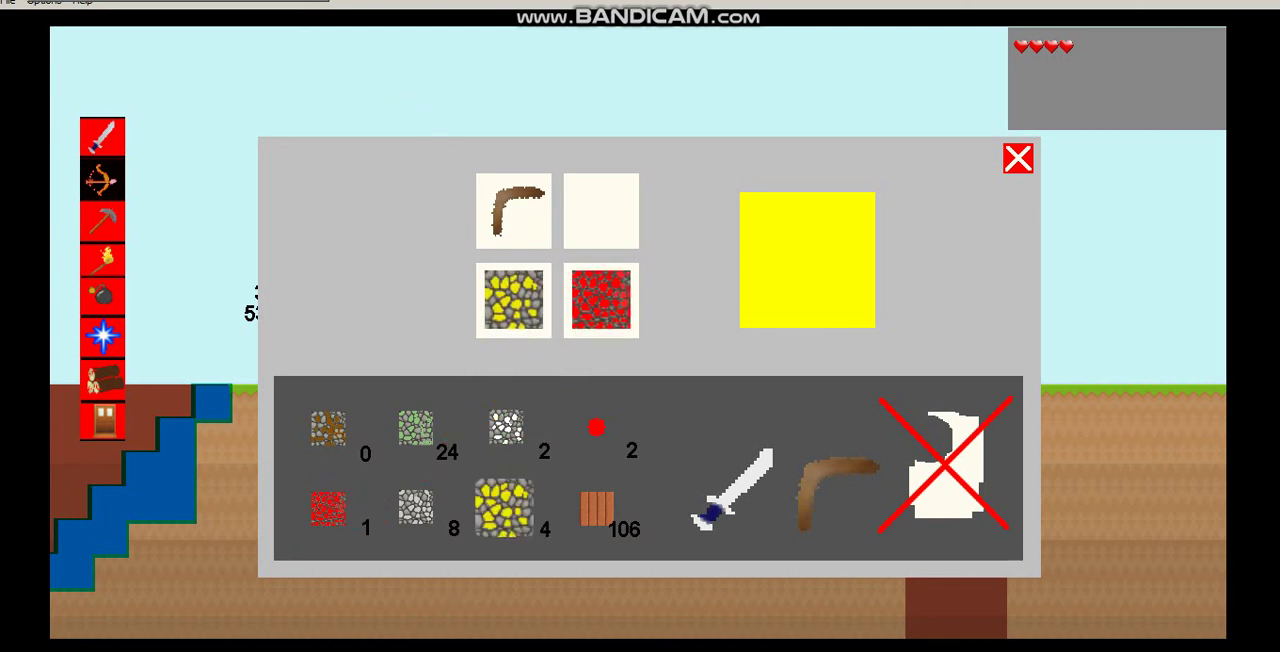
{"action": "left_click_drag", "start_coordinate": [505, 508], "coordinate": [601, 210]}
{"action": "left_click", "coordinate": [807, 260]}
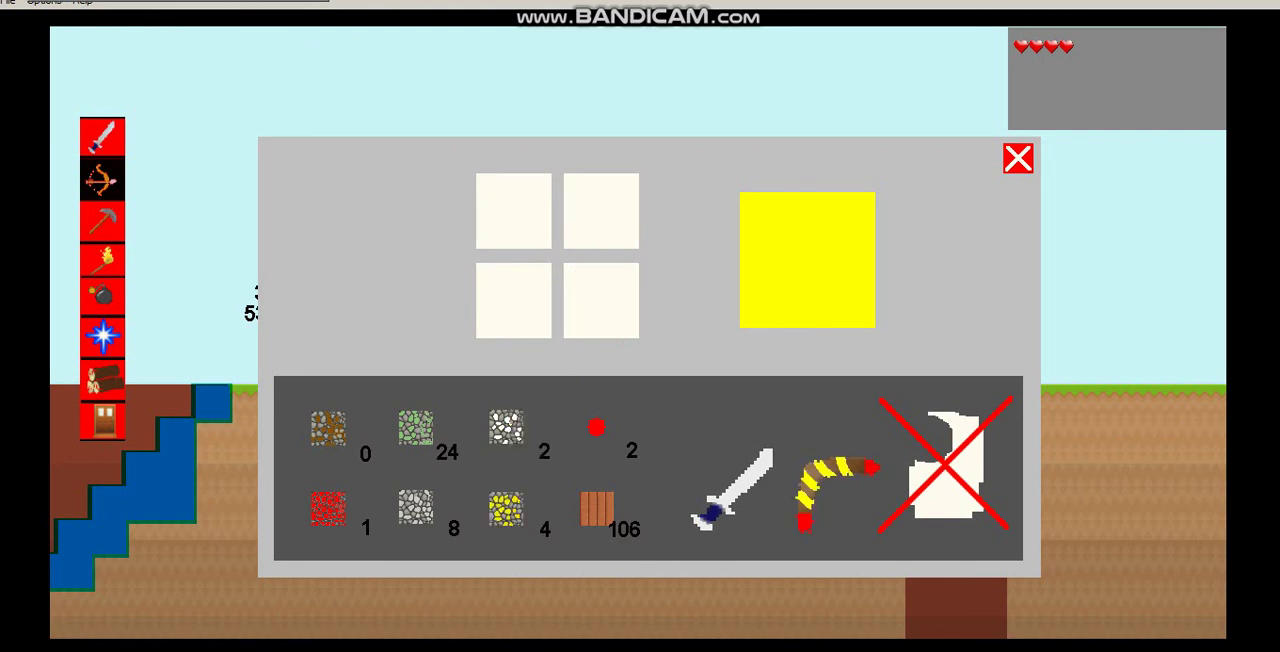
{"action": "left_click", "coordinate": [1018, 158]}
{"action": "left_click", "coordinate": [943, 186]}
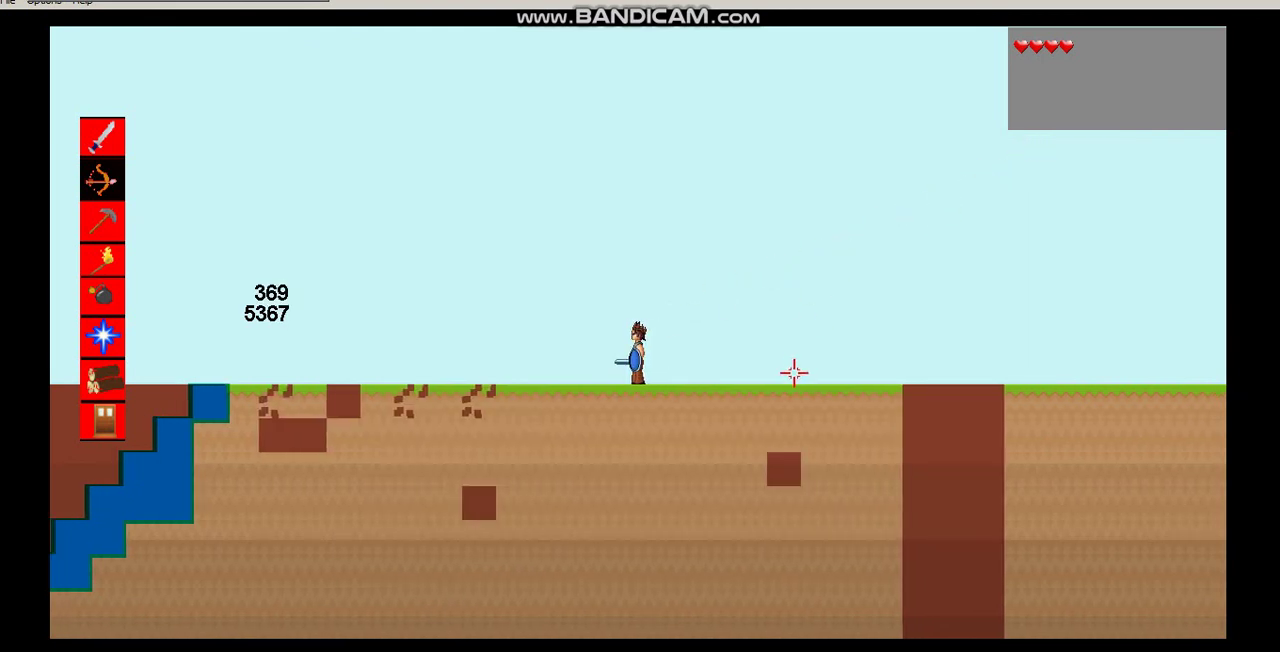